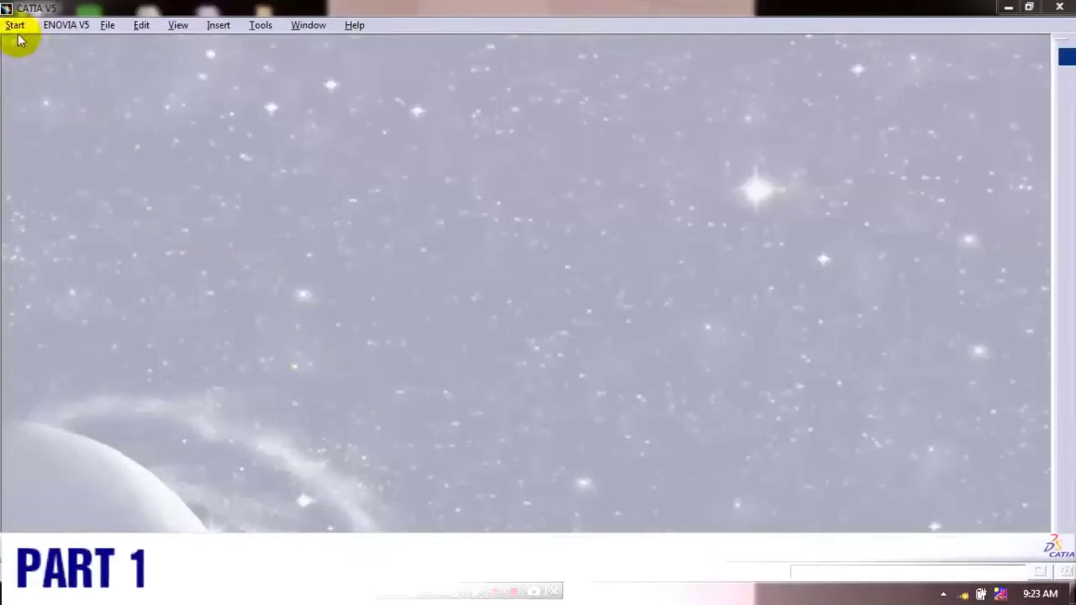
- Create a new part, Part1, in Part Design and begin a sketch on the yz plane
{"action": "left_click", "coordinate": [15, 25]}
{"action": "mouse_move", "coordinate": [131, 69]}
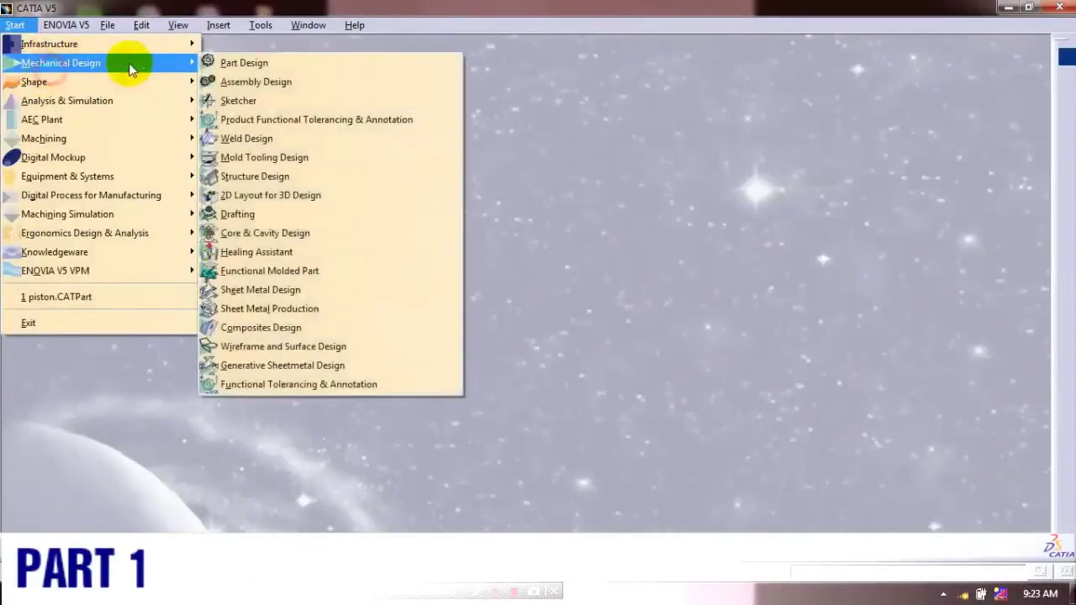
{"action": "left_click", "coordinate": [240, 63]}
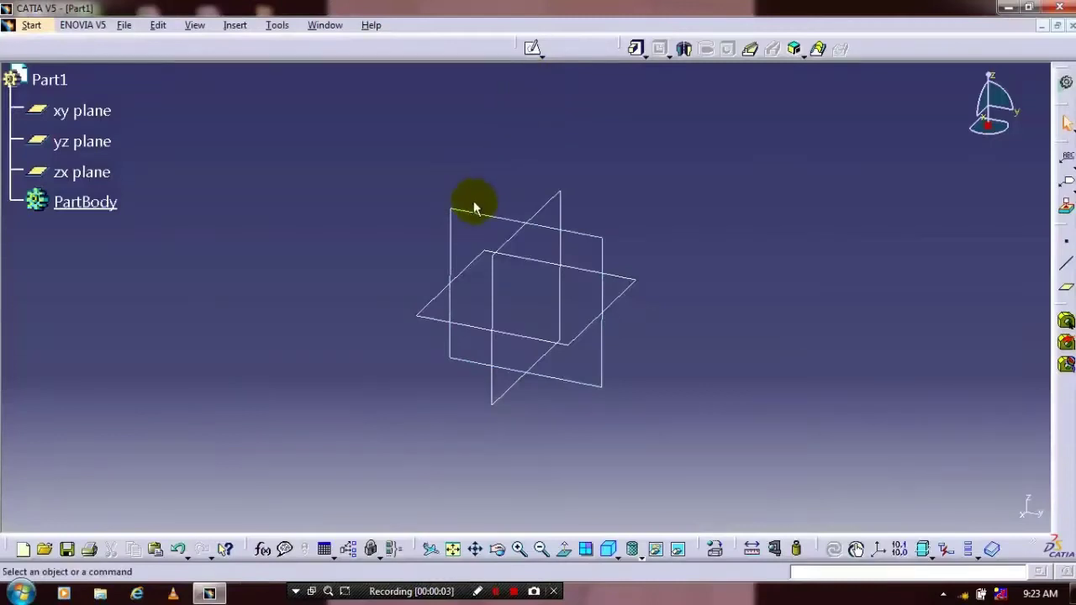
{"action": "left_click", "coordinate": [469, 210]}
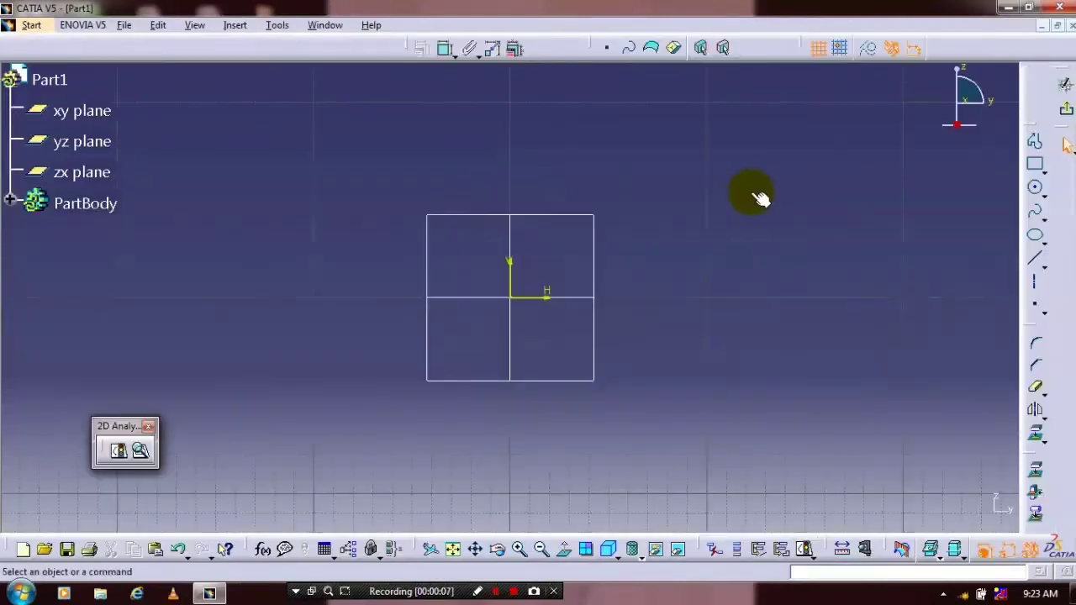
- Draw two concentric circle pairs, one above and one below the origin
{"action": "left_click", "coordinate": [1035, 192]}
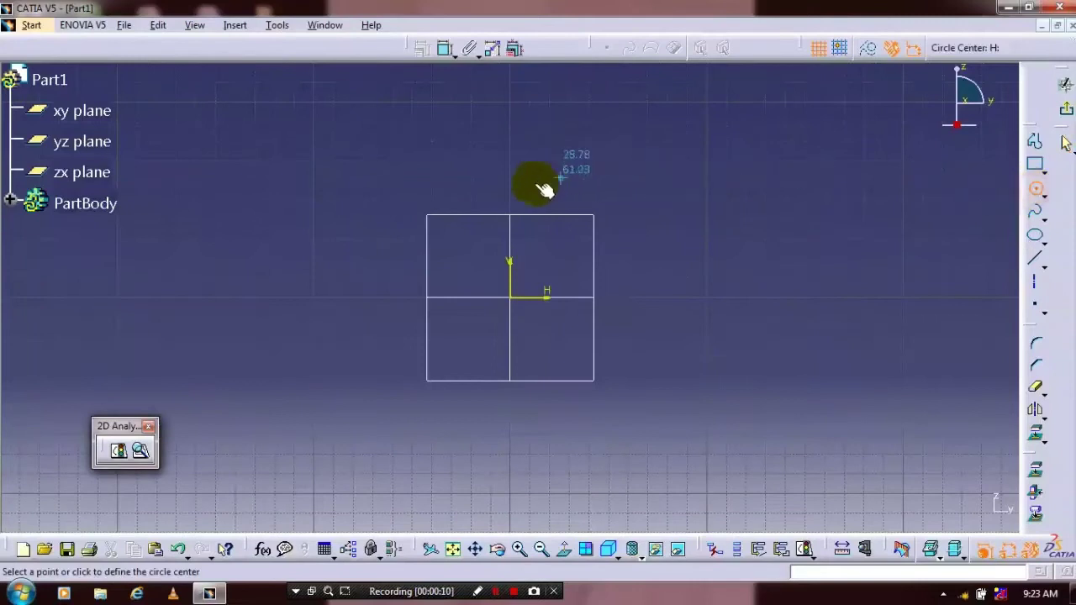
{"action": "left_click", "coordinate": [516, 197]}
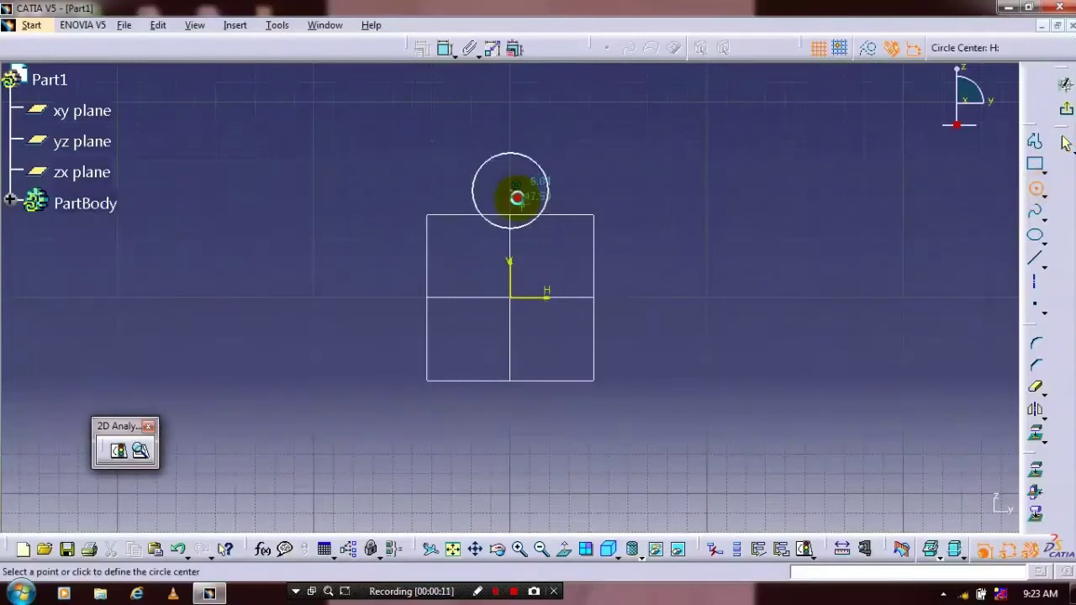
{"action": "left_click", "coordinate": [515, 193]}
{"action": "left_click", "coordinate": [551, 234]}
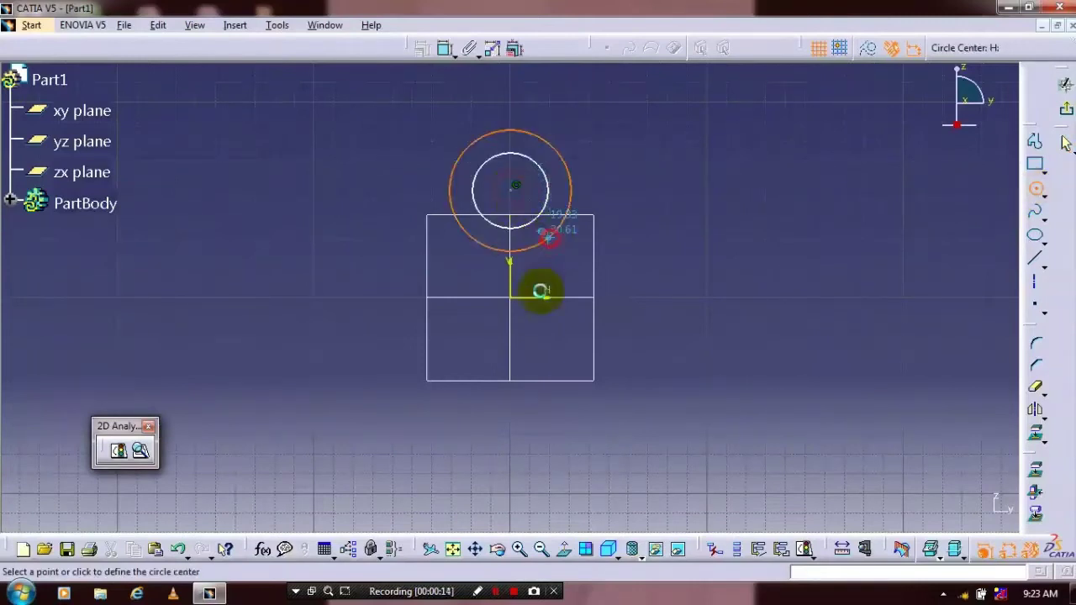
{"action": "left_click", "coordinate": [517, 420]}
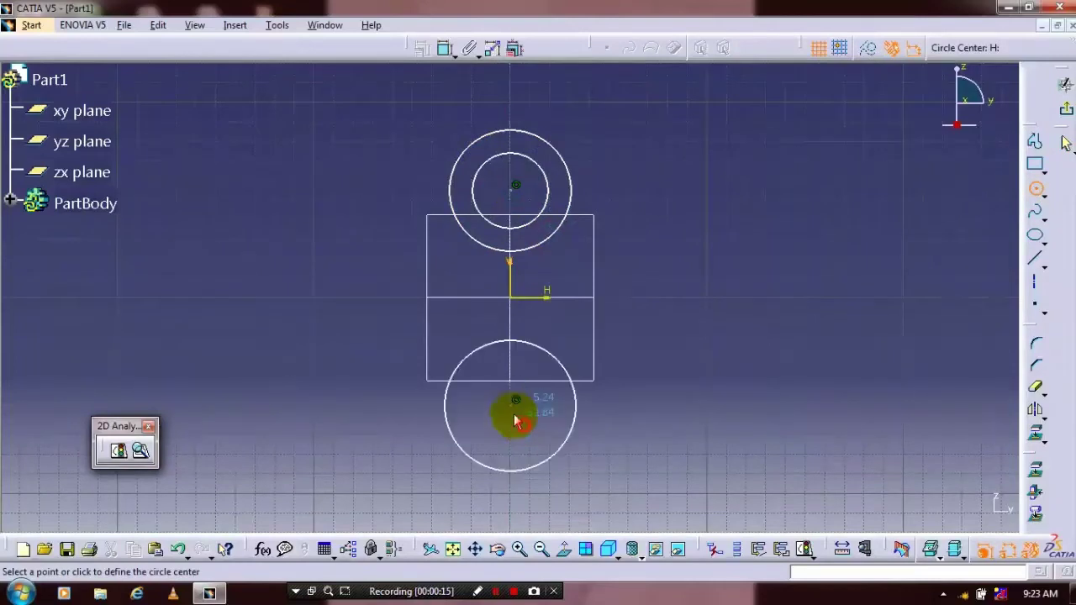
{"action": "left_click", "coordinate": [516, 409]}
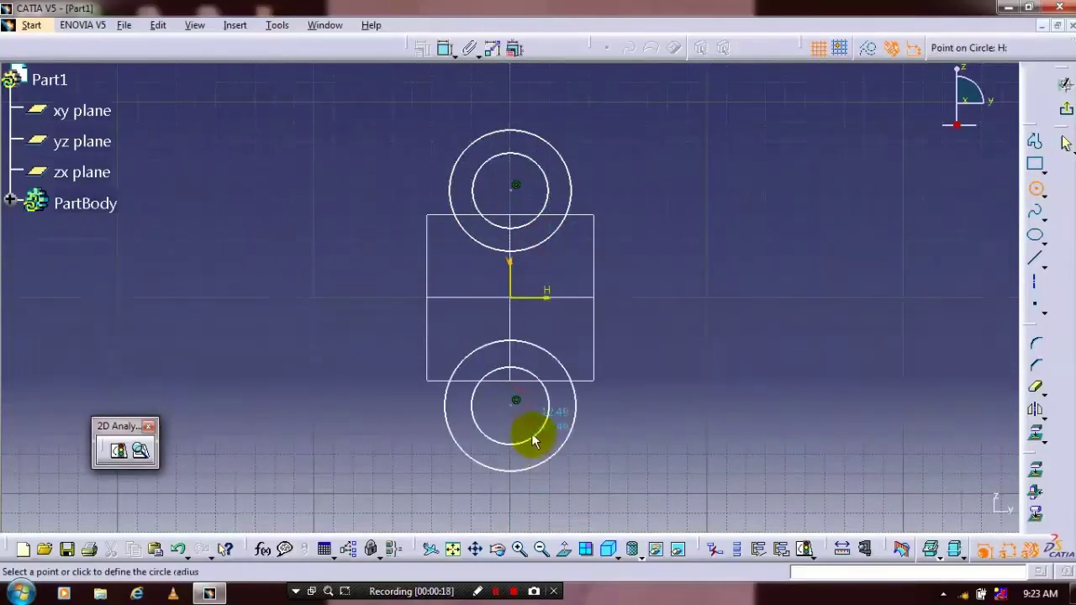
{"action": "left_click", "coordinate": [531, 441]}
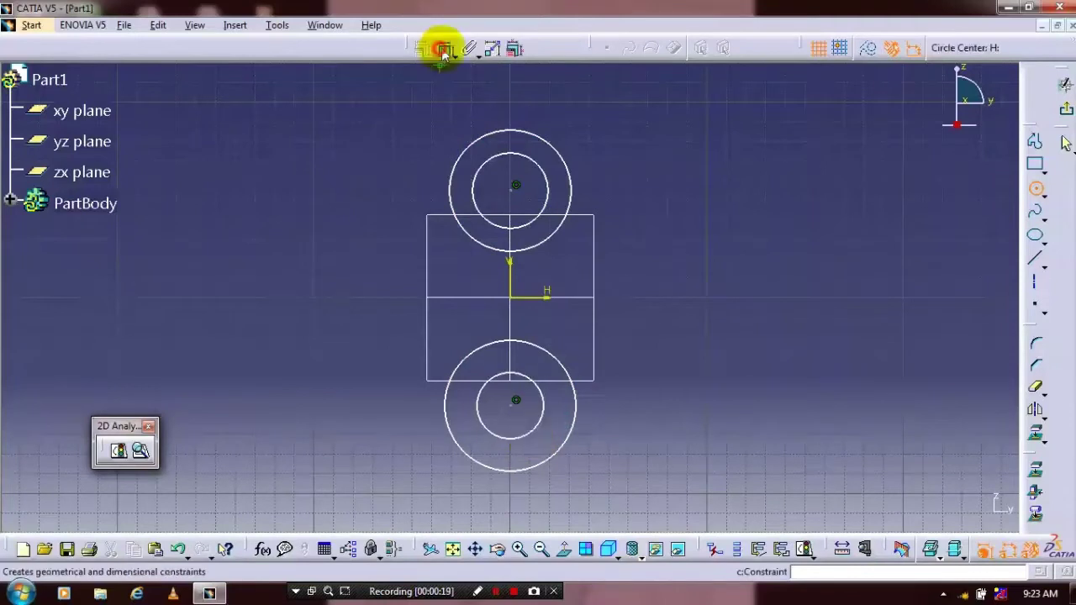
- Dimension the upper circle pair to 7 mm and 10 mm diameters
{"action": "left_click", "coordinate": [445, 48]}
{"action": "left_click", "coordinate": [545, 167]}
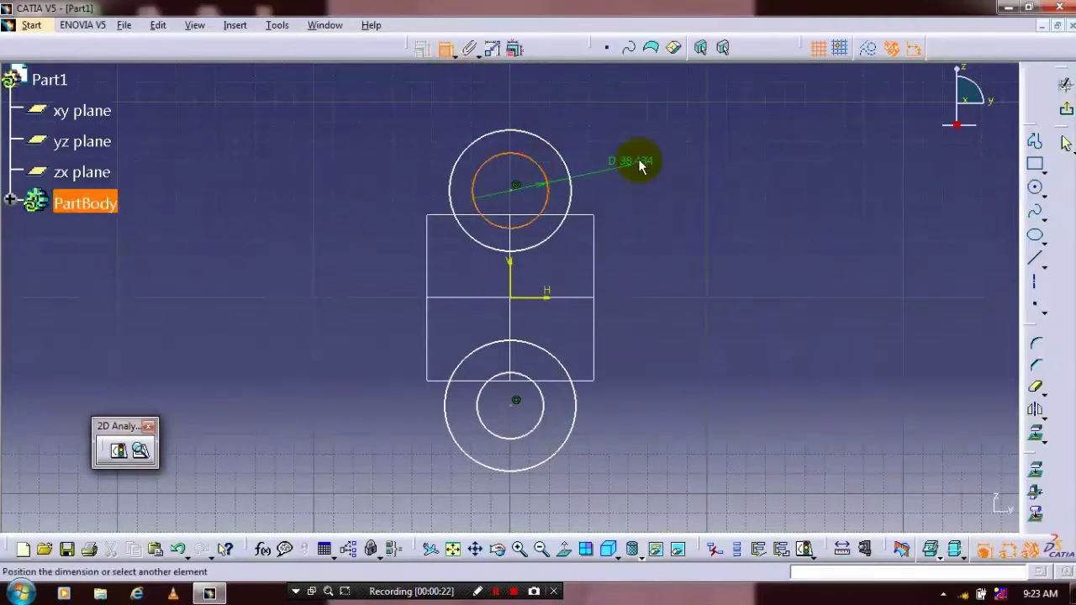
{"action": "double_click", "coordinate": [638, 158]}
{"action": "type", "text": "7mm"}
{"action": "left_click", "coordinate": [894, 428]}
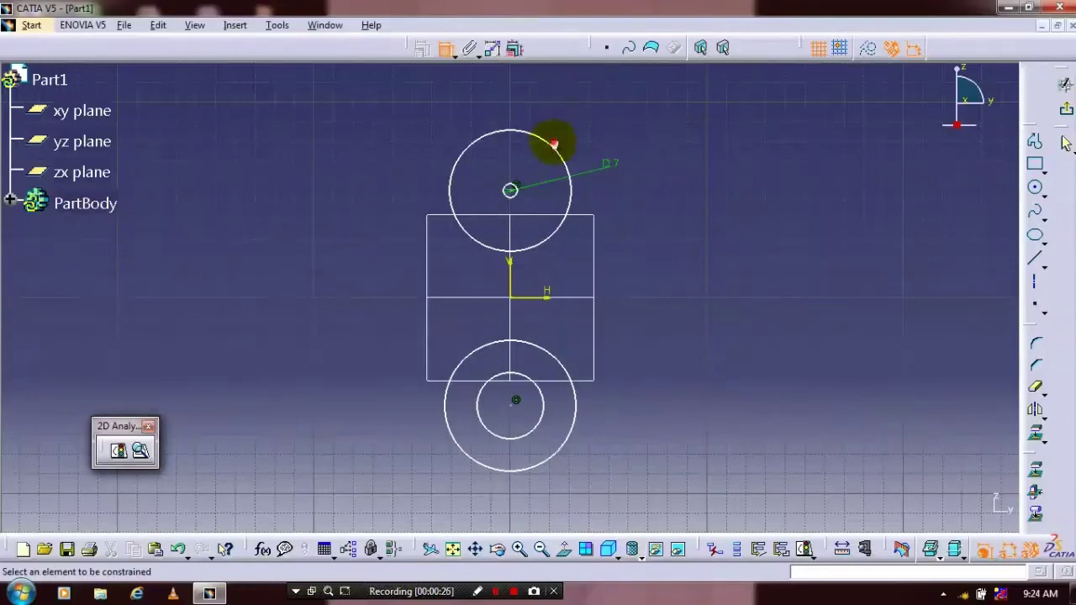
{"action": "left_click", "coordinate": [557, 146]}
{"action": "left_click", "coordinate": [605, 124]}
{"action": "double_click", "coordinate": [610, 123]}
{"action": "type", "text": "1"}
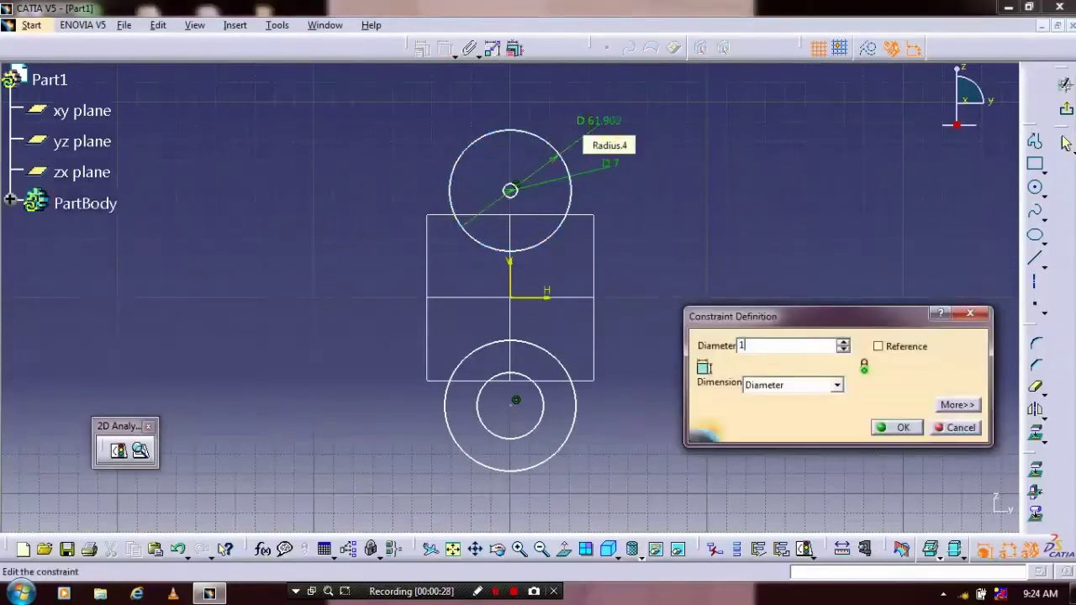
{"action": "type", "text": "0"}
{"action": "key", "text": "Return"}
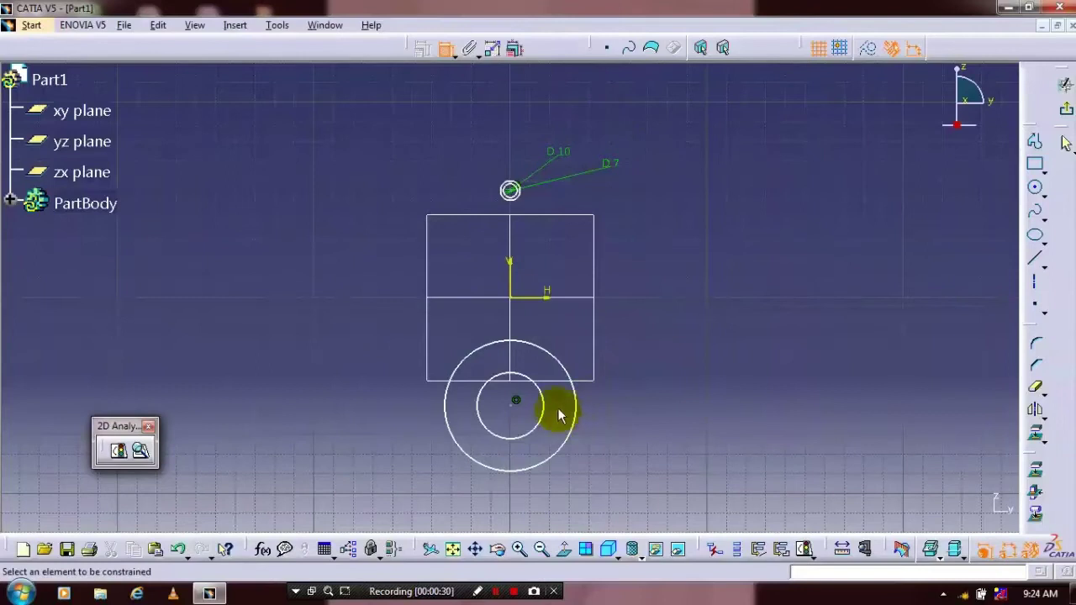
- Dimension the lower circle pair to 12 mm and 16 mm diameters
{"action": "left_click", "coordinate": [547, 411]}
{"action": "left_click", "coordinate": [672, 372]}
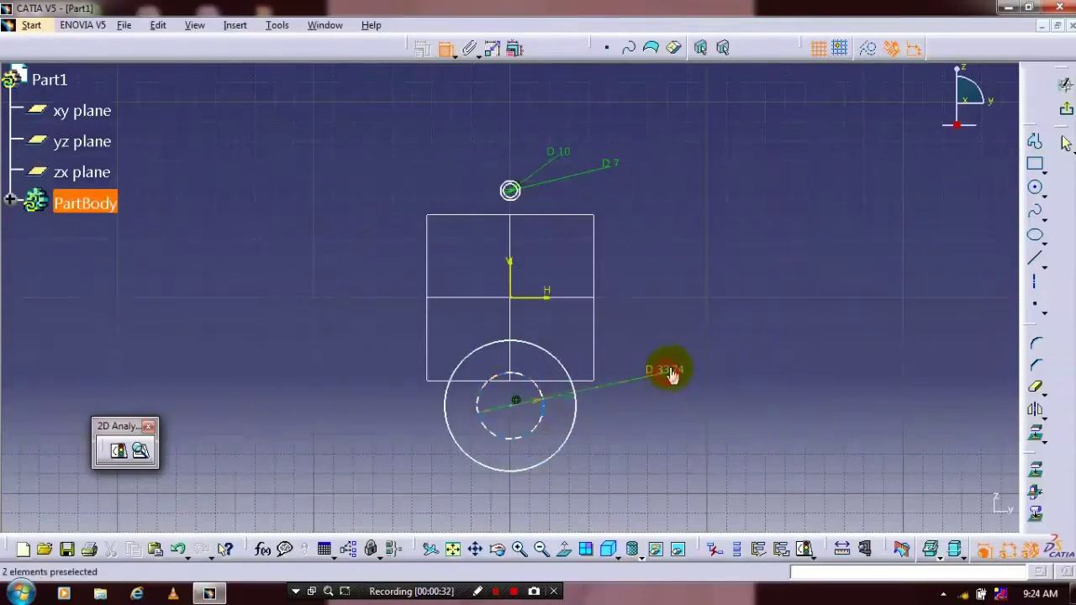
{"action": "double_click", "coordinate": [670, 374]}
{"action": "type", "text": "12"}
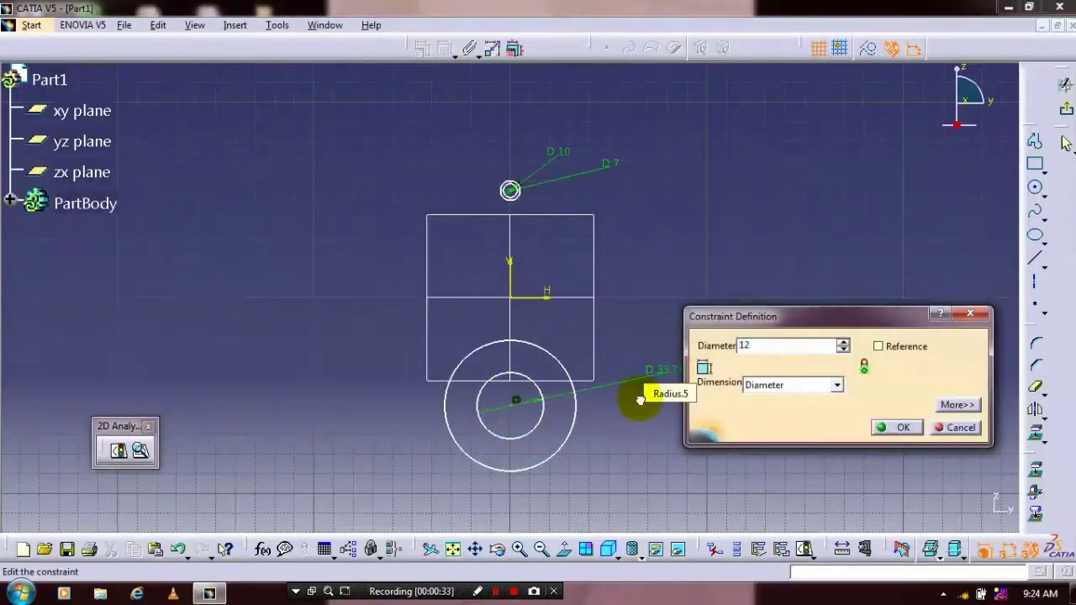
{"action": "key", "text": "Return"}
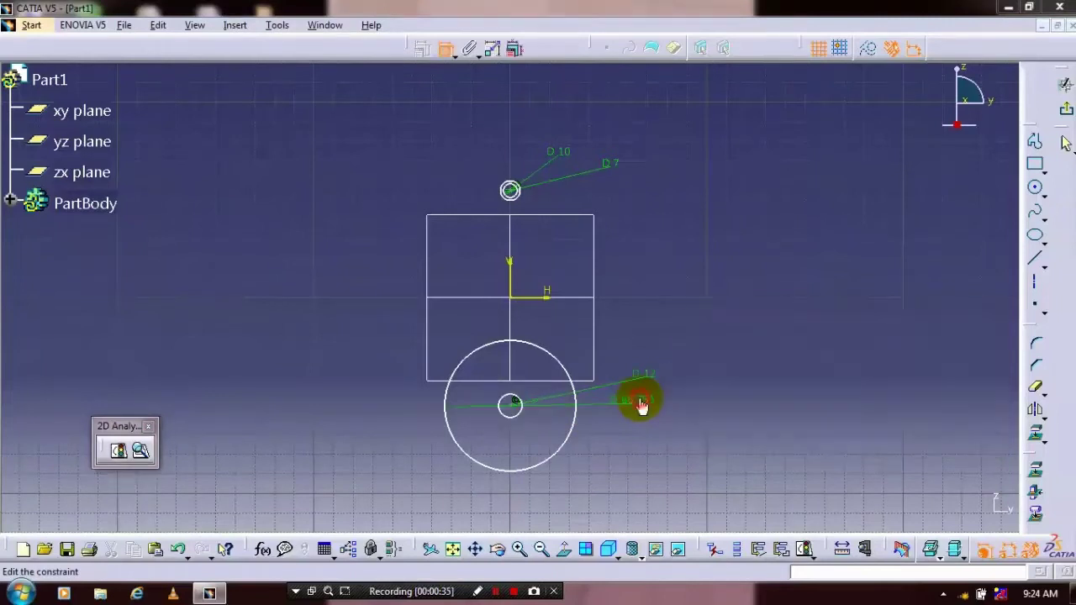
{"action": "double_click", "coordinate": [640, 400]}
{"action": "type", "text": "16"}
{"action": "key", "text": "Return"}
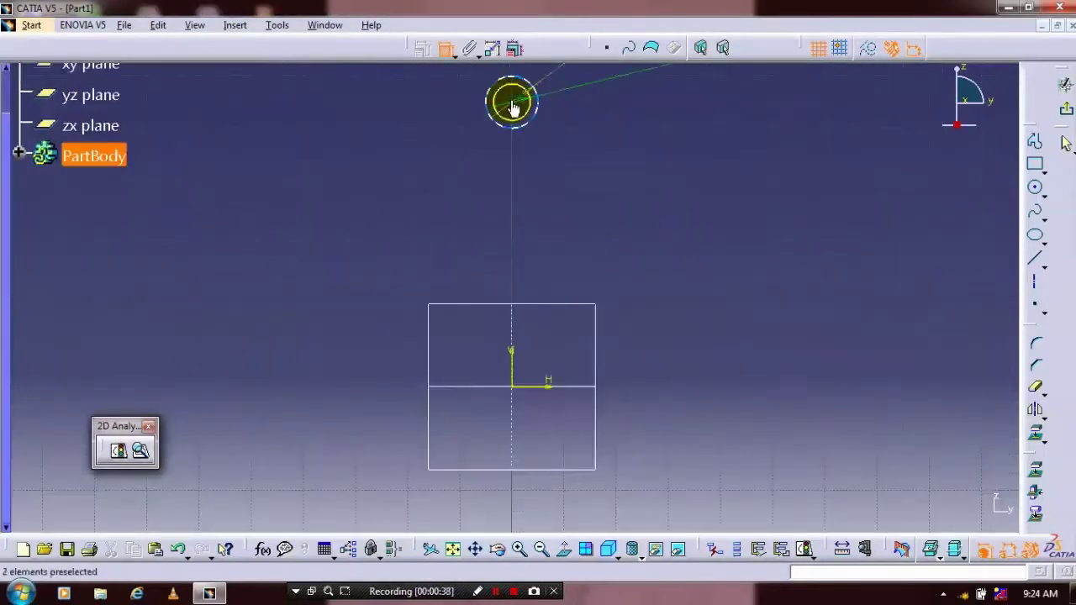
{"action": "left_click", "coordinate": [511, 105]}
- Set the distance between the upper and lower circle centres to 60 mm
{"action": "middle_click_drag", "start_coordinate": [511, 105], "coordinate": [718, 223]}
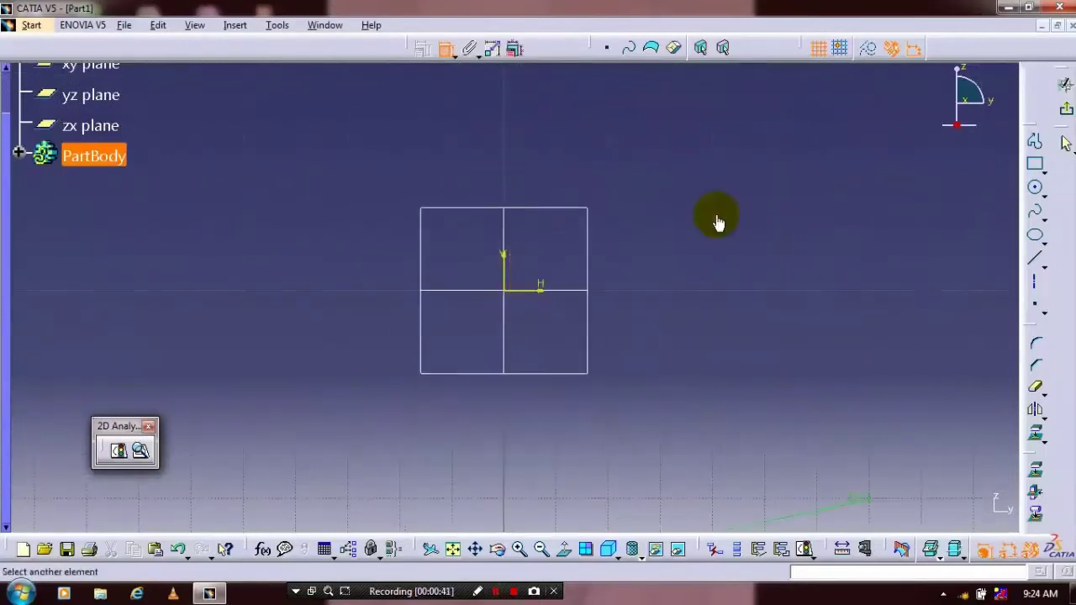
{"action": "left_click", "coordinate": [719, 222]}
{"action": "double_click", "coordinate": [716, 217]}
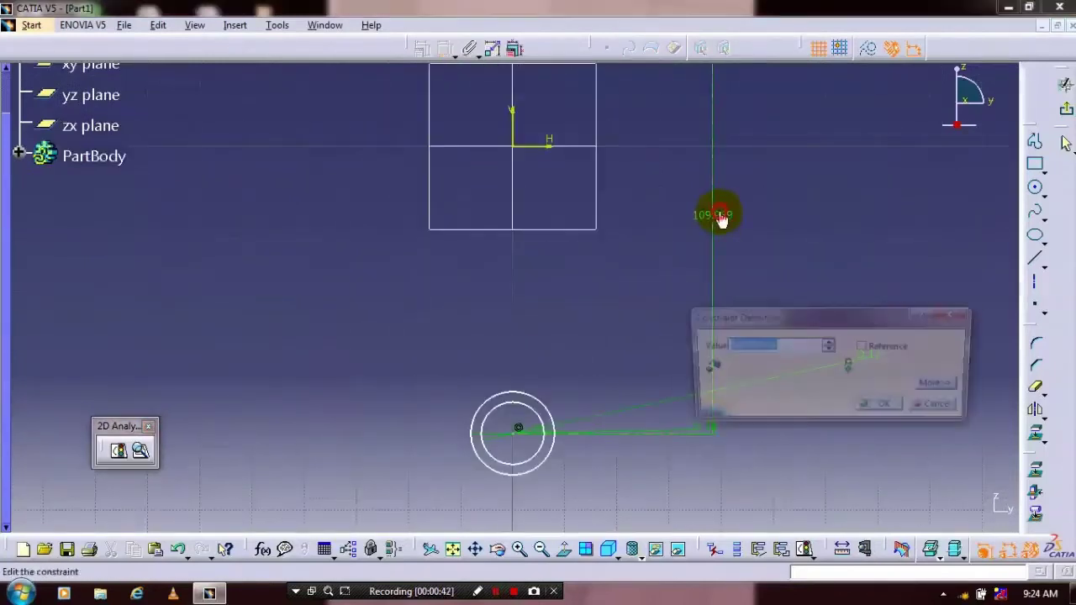
{"action": "type", "text": "60"}
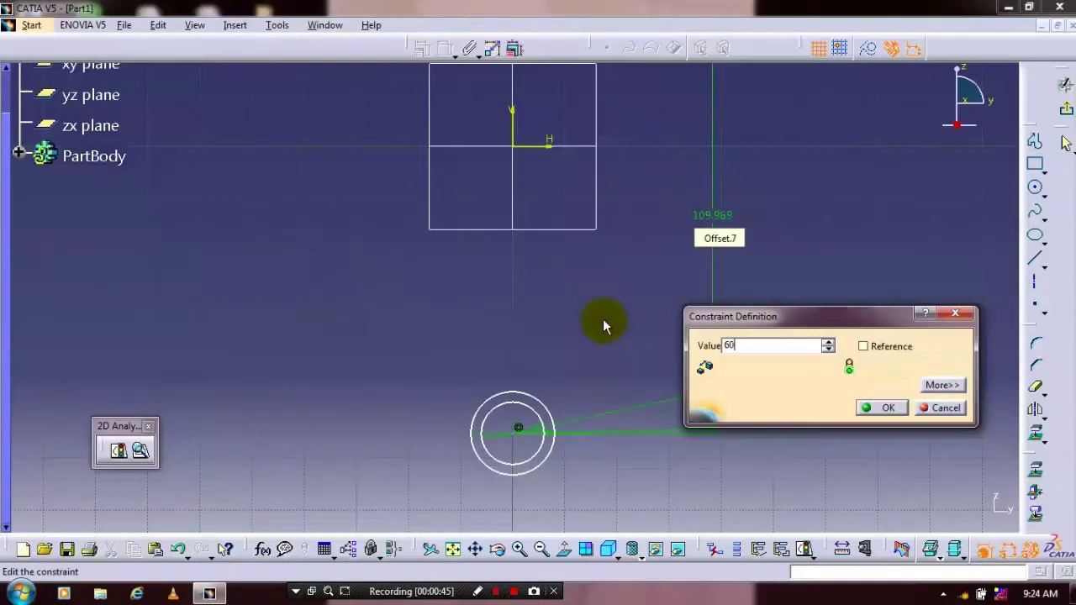
{"action": "key", "text": "Return"}
{"action": "mouse_move", "coordinate": [581, 318]}
{"action": "middle_mouse_down"}
{"action": "mouse_move", "coordinate": [577, 283]}
{"action": "mouse_move", "coordinate": [552, 261]}
{"action": "middle_mouse_up"}
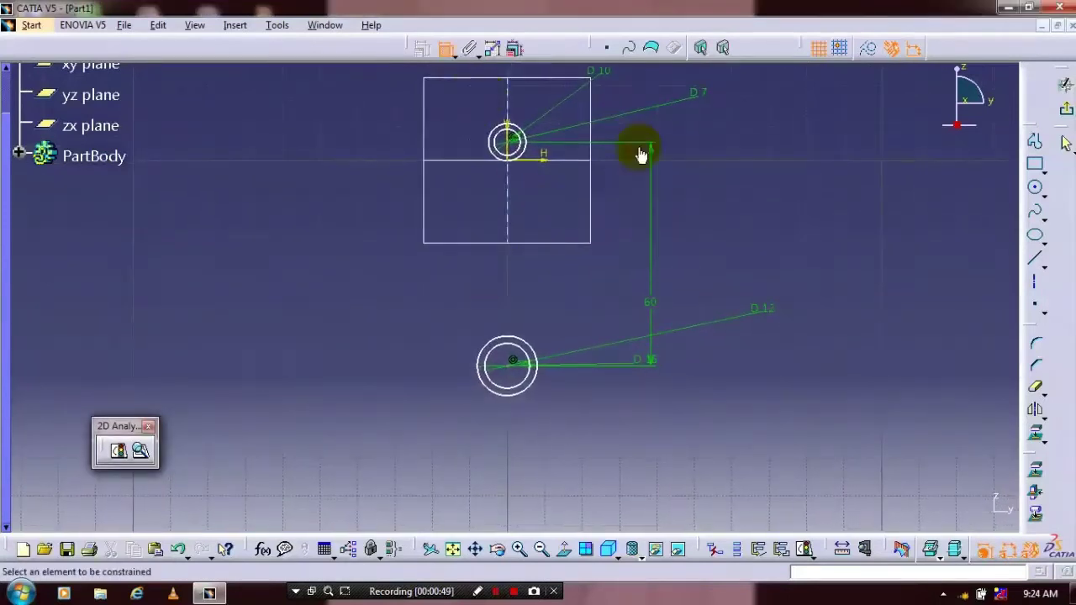
{"action": "left_click", "coordinate": [452, 52]}
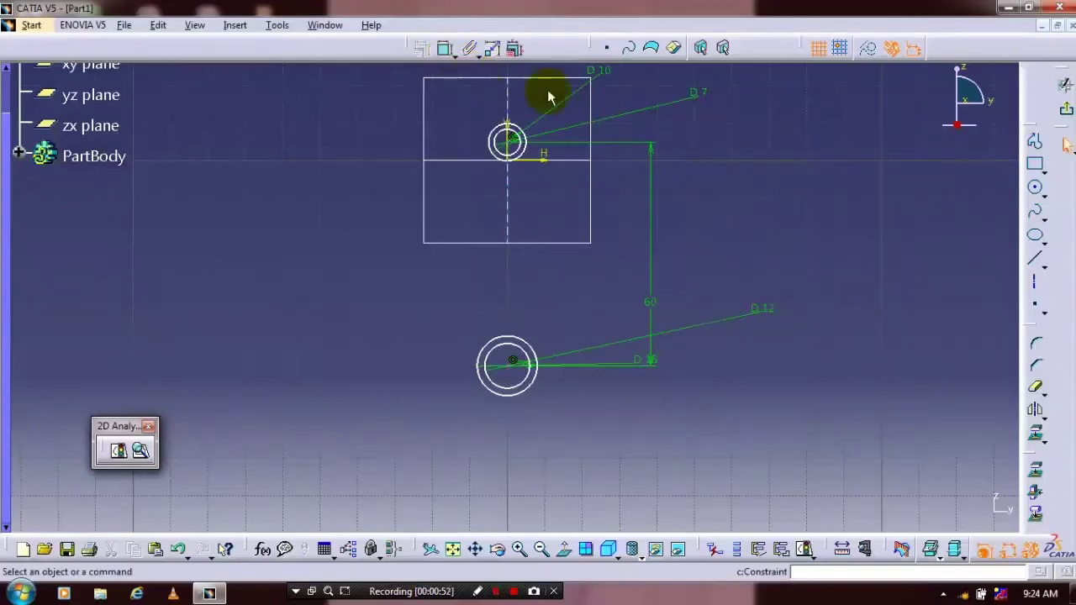
- Draw a line across the lower circles and trim away their lower halves
{"action": "left_click", "coordinate": [1036, 141]}
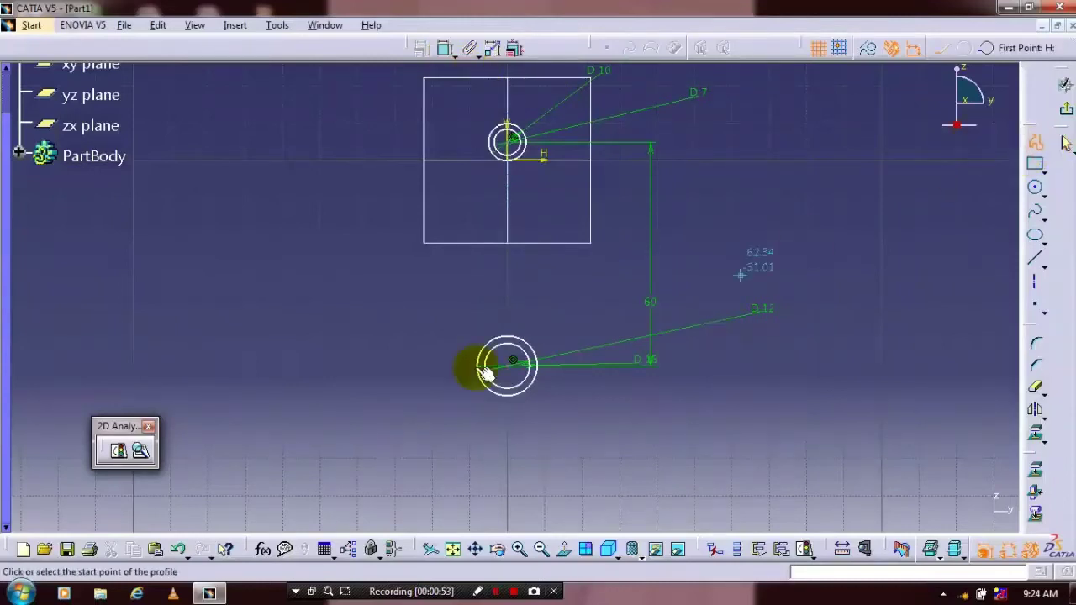
{"action": "left_click", "coordinate": [482, 368]}
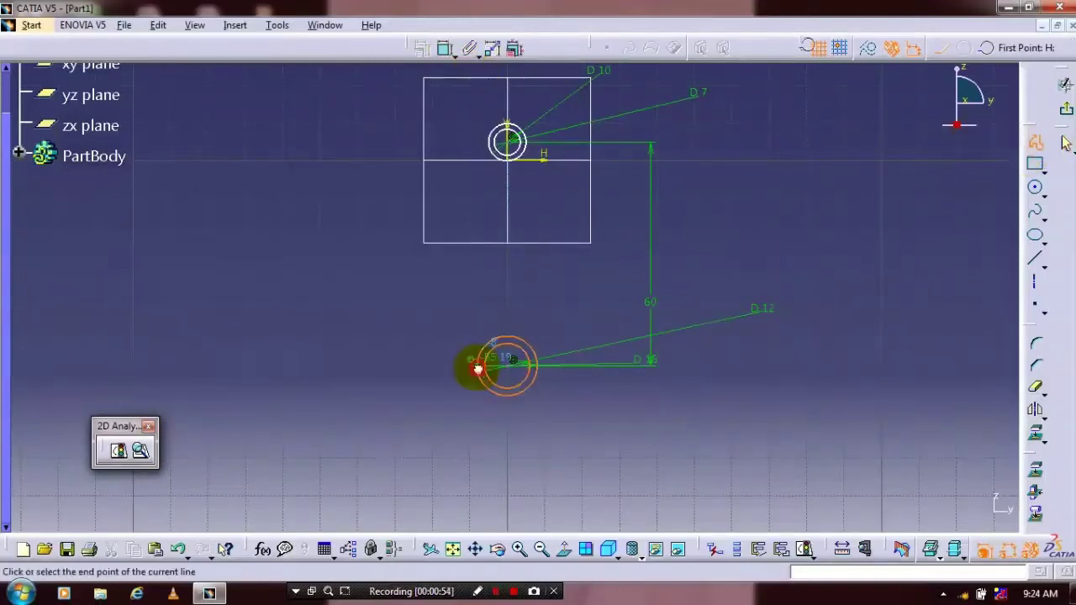
{"action": "left_click", "coordinate": [541, 367]}
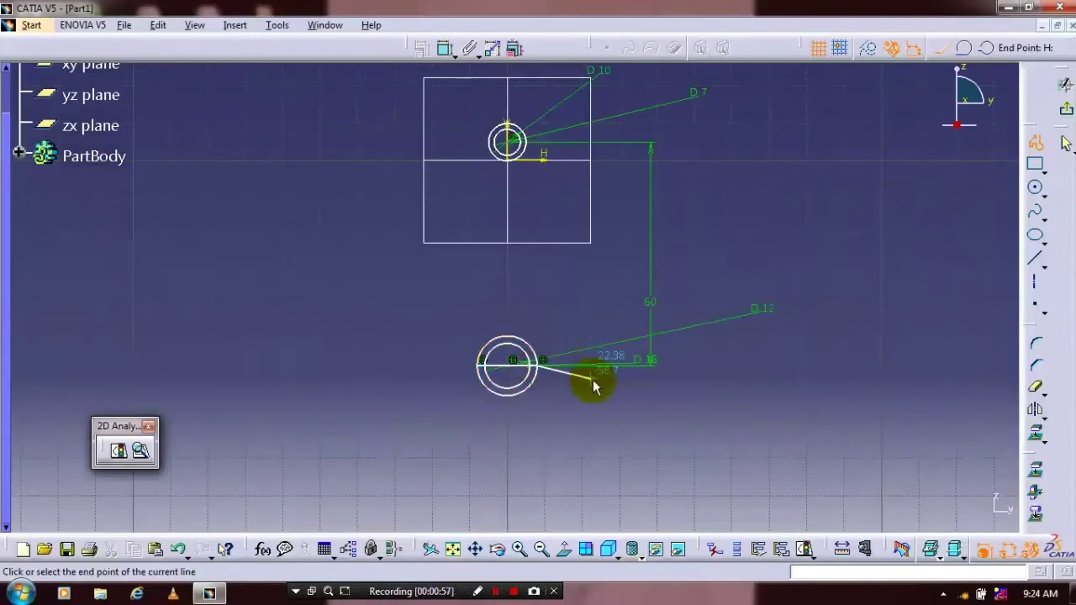
{"action": "key", "text": "Escape"}
{"action": "left_click", "coordinate": [854, 363]}
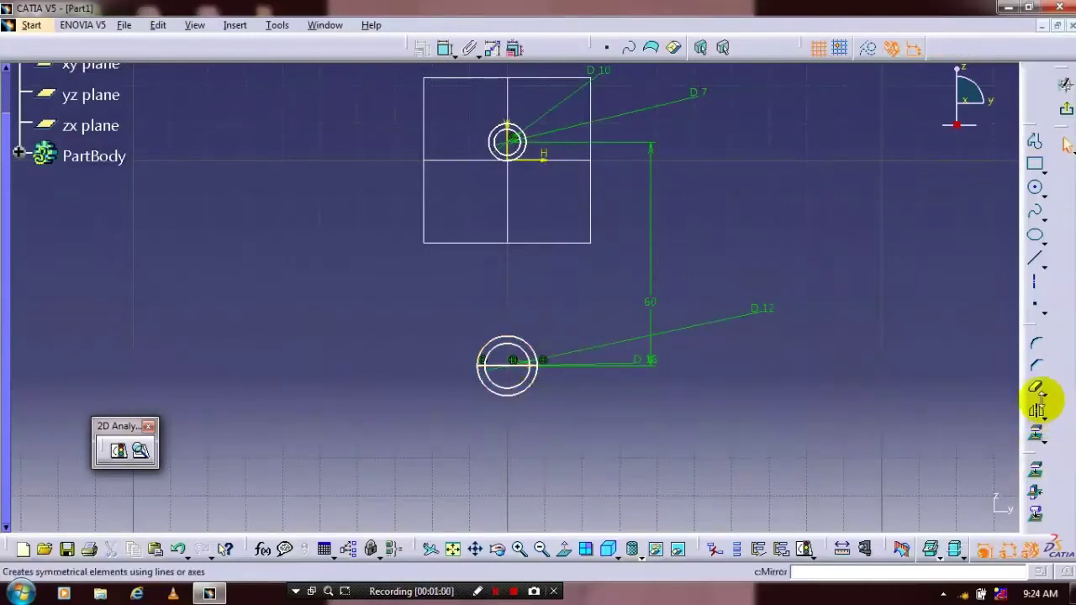
{"action": "left_click", "coordinate": [1037, 388]}
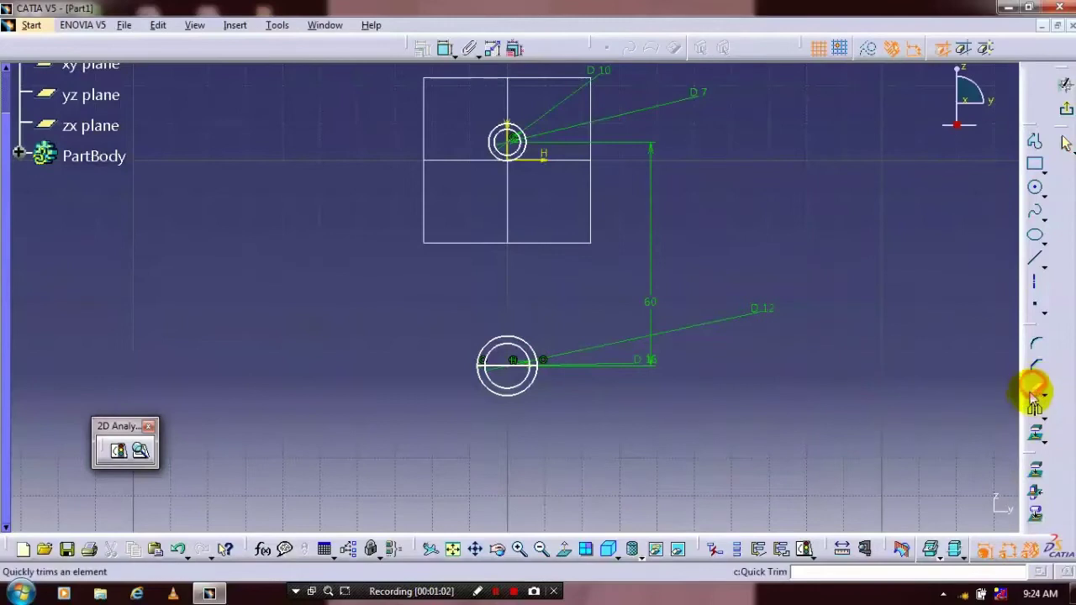
{"action": "left_click", "coordinate": [514, 378]}
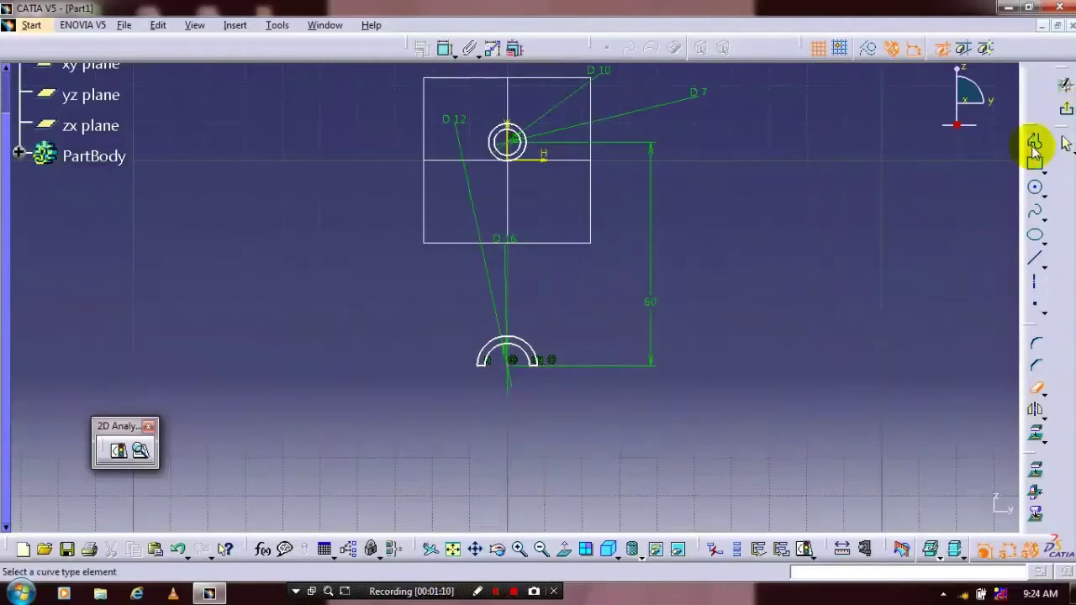
- Pad the sketch 5 mm in both directions, then start a new sketch on the yz plane
{"action": "left_click", "coordinate": [1063, 108]}
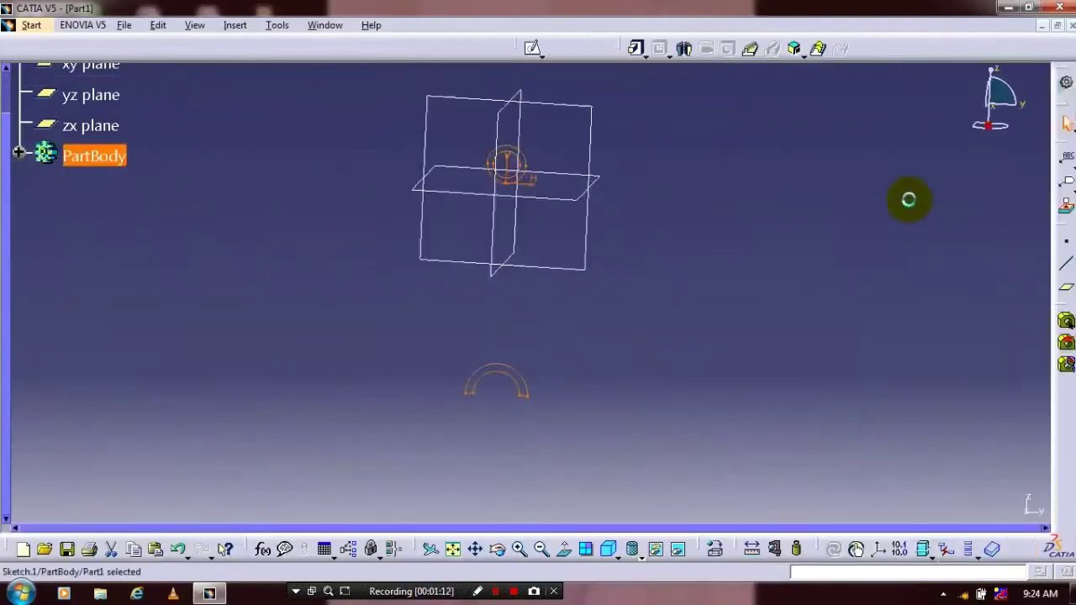
{"action": "left_click", "coordinate": [637, 49]}
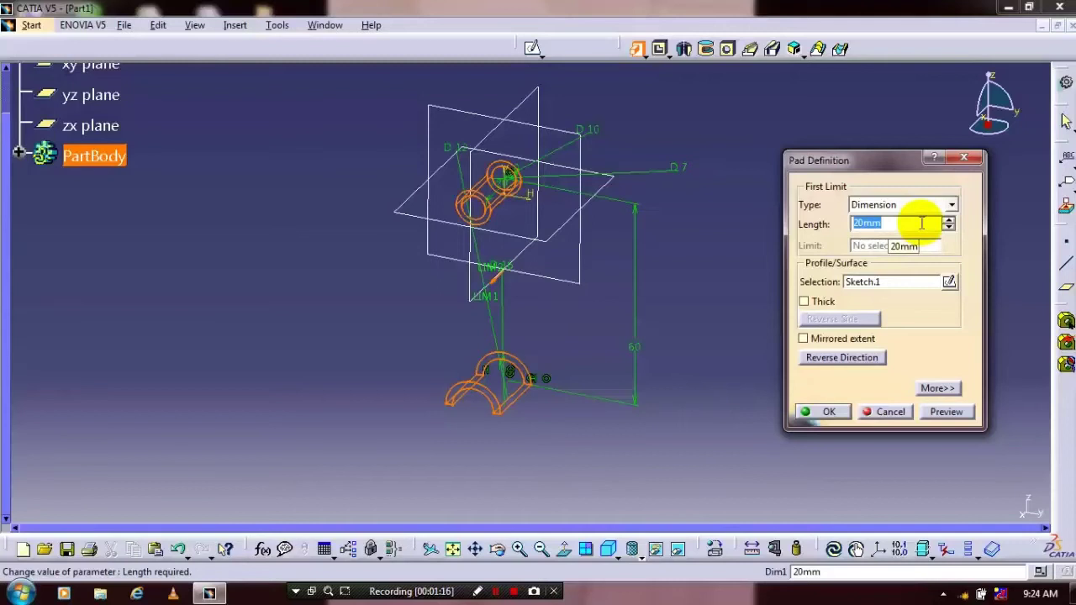
{"action": "type", "text": "5"}
{"action": "left_click", "coordinate": [938, 387]}
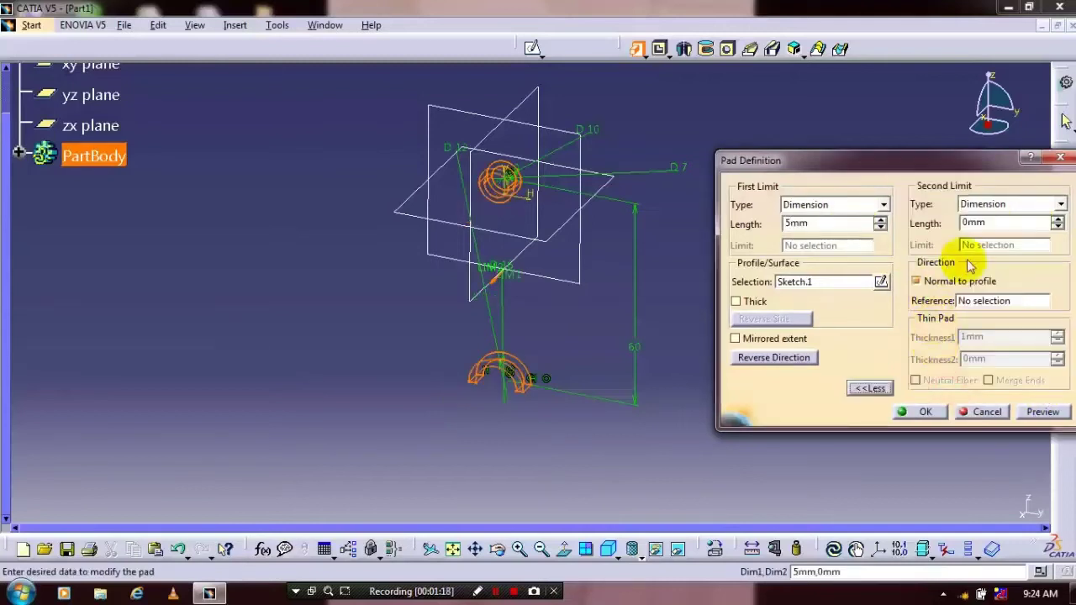
{"action": "left_click", "coordinate": [994, 224]}
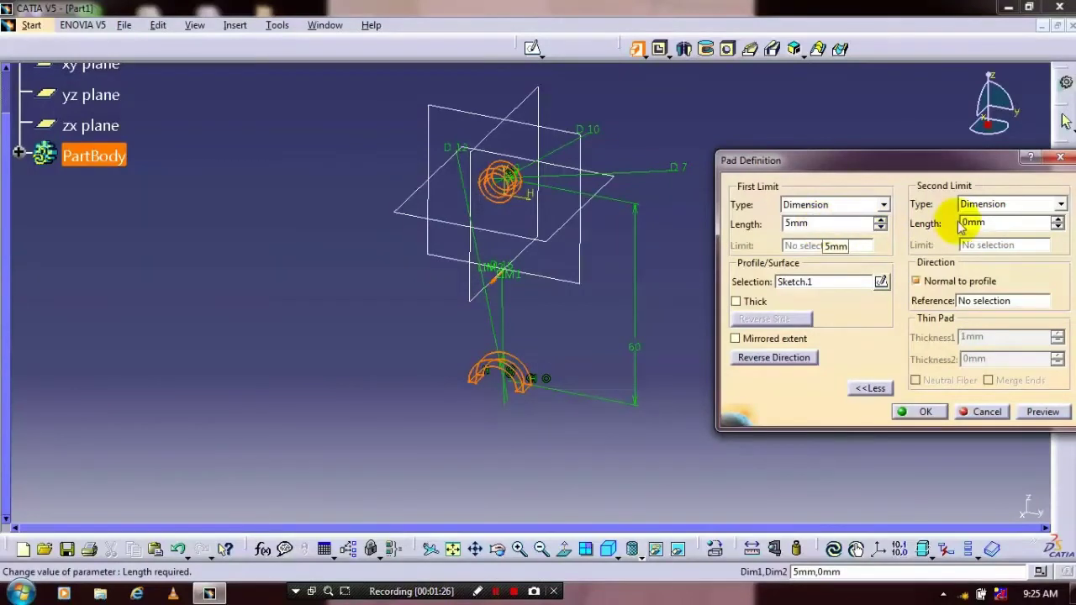
{"action": "type", "text": "5"}
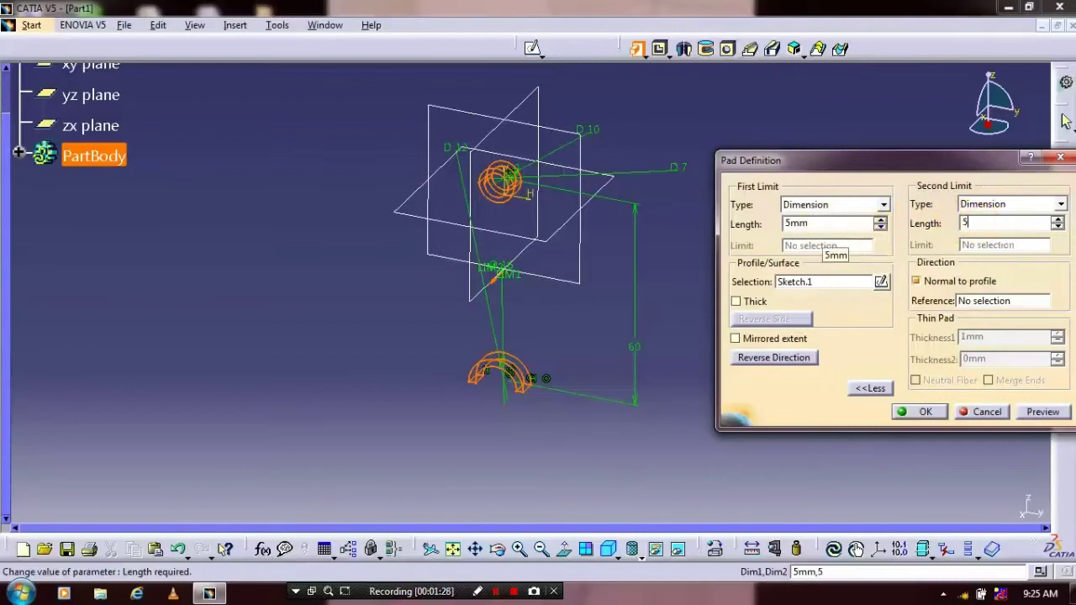
{"action": "key", "text": "Return"}
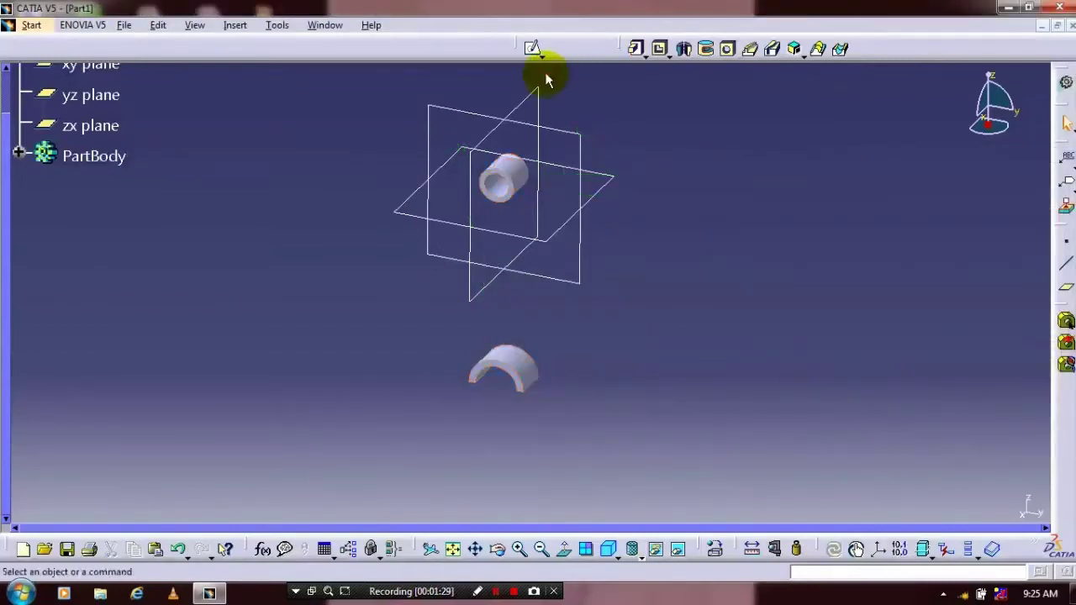
{"action": "left_click", "coordinate": [541, 84]}
{"action": "left_click", "coordinate": [532, 47]}
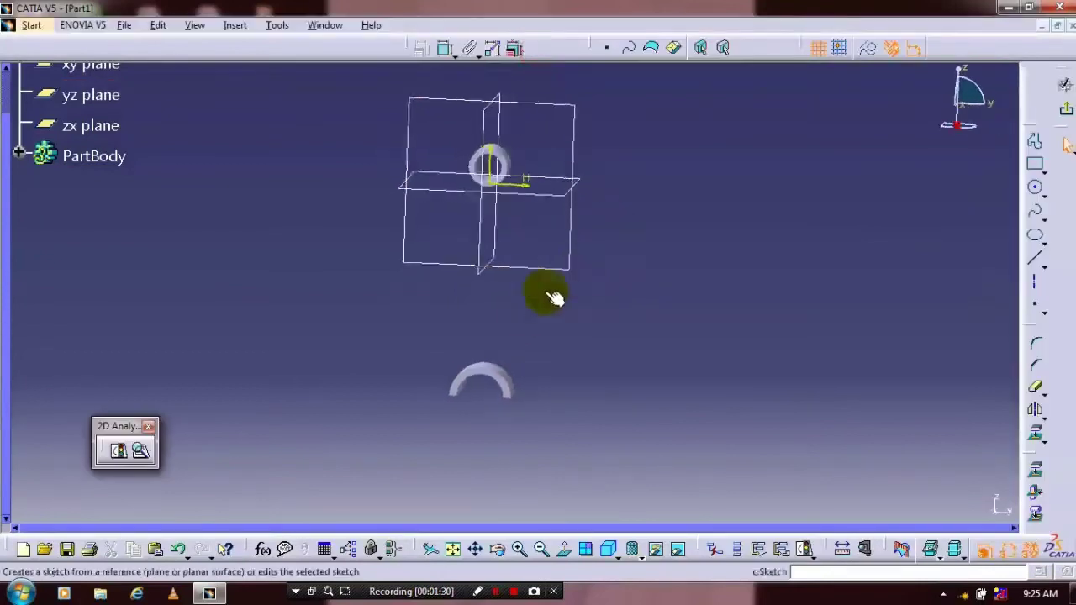
- Project the ring's circular edge and the half-ring's arc into the sketch
{"action": "mouse_move", "coordinate": [614, 300]}
{"action": "middle_mouse_down"}
{"action": "mouse_move", "coordinate": [684, 334]}
{"action": "mouse_move", "coordinate": [668, 249]}
{"action": "mouse_move", "coordinate": [665, 373]}
{"action": "middle_mouse_up"}
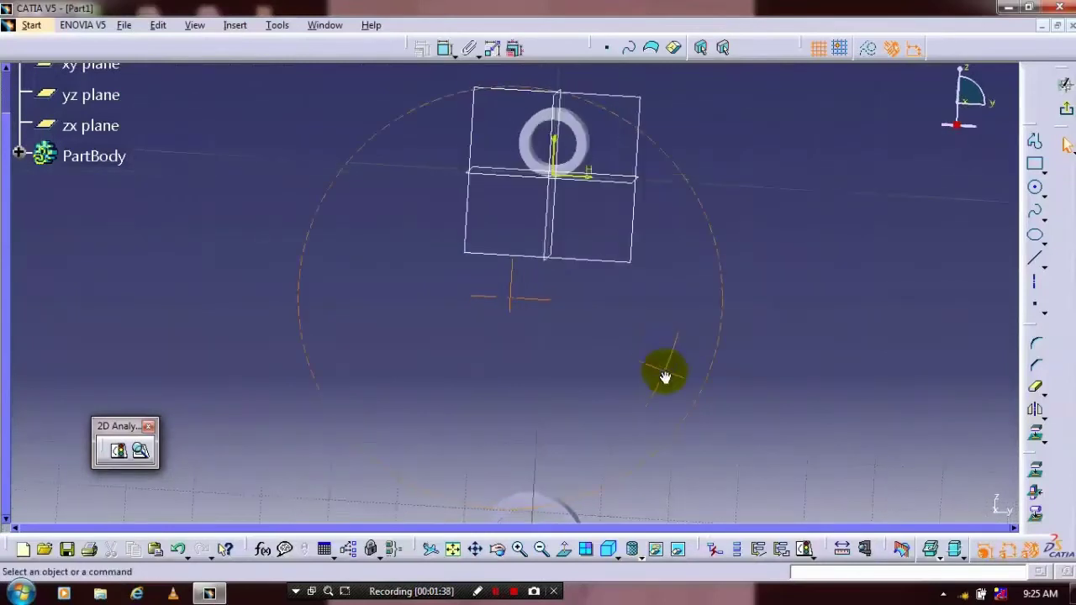
{"action": "left_click", "coordinate": [563, 549]}
{"action": "middle_click_drag", "start_coordinate": [553, 355], "coordinate": [554, 389]}
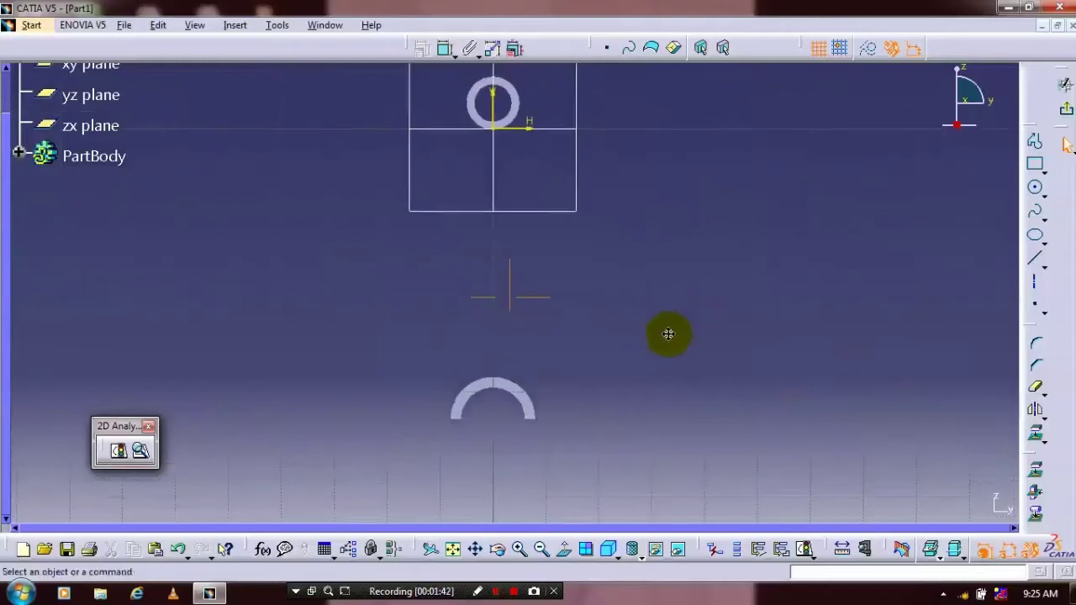
{"action": "left_click", "coordinate": [1033, 433]}
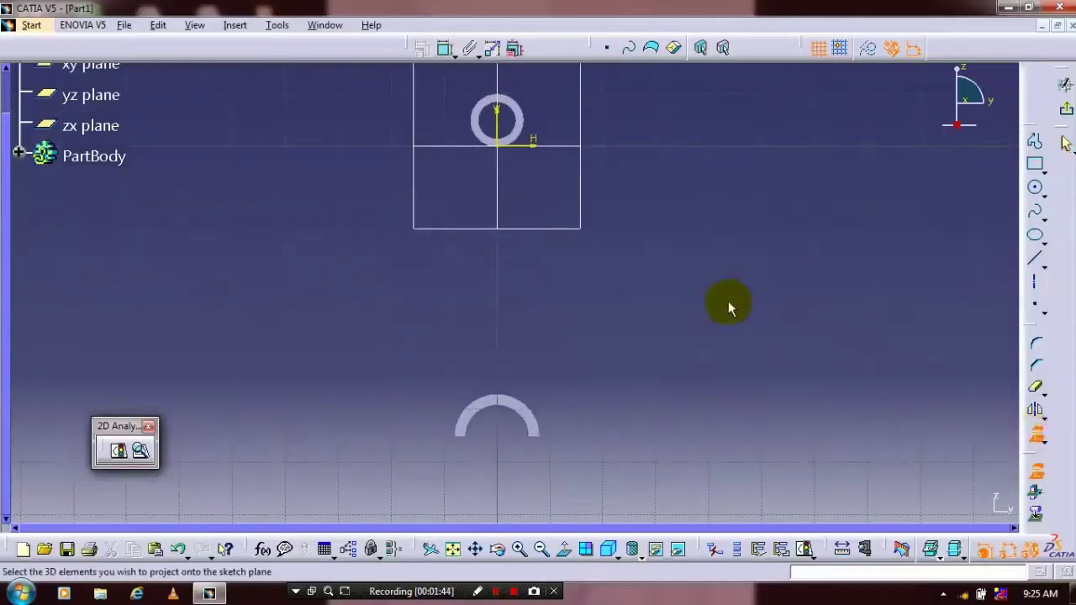
{"action": "left_click", "coordinate": [523, 124]}
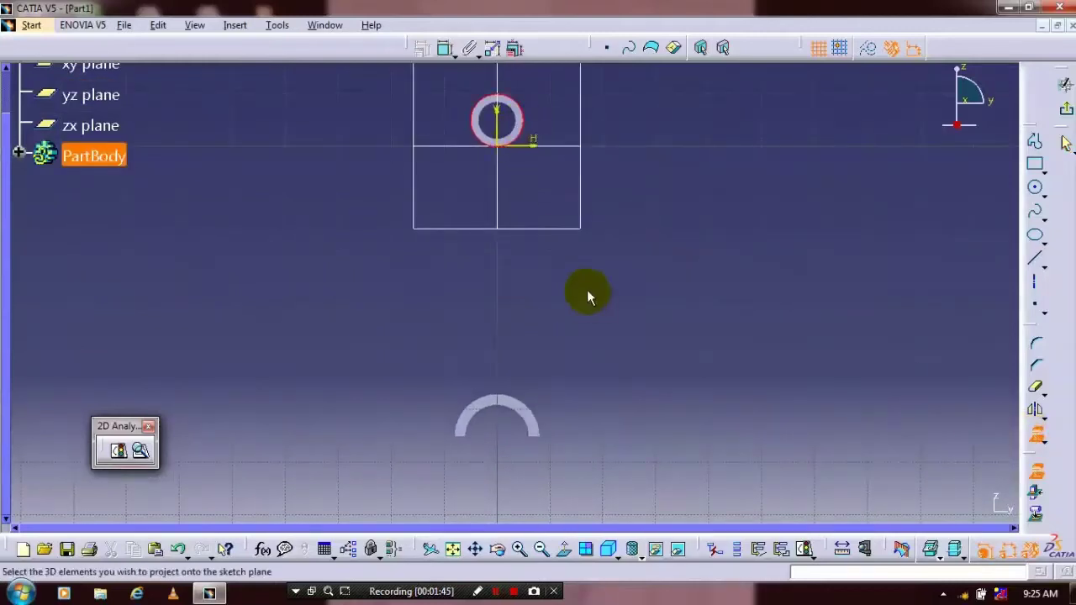
{"action": "left_click", "coordinate": [587, 289]}
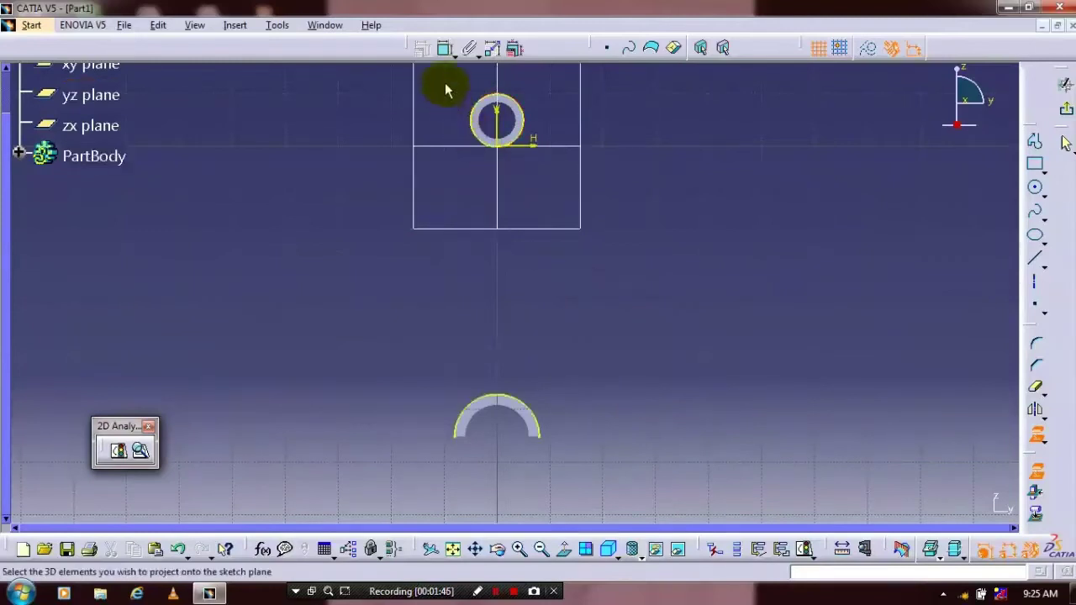
- Draw a slanted line from the ring circle down to the half-ring arc
{"action": "left_click", "coordinate": [1035, 141]}
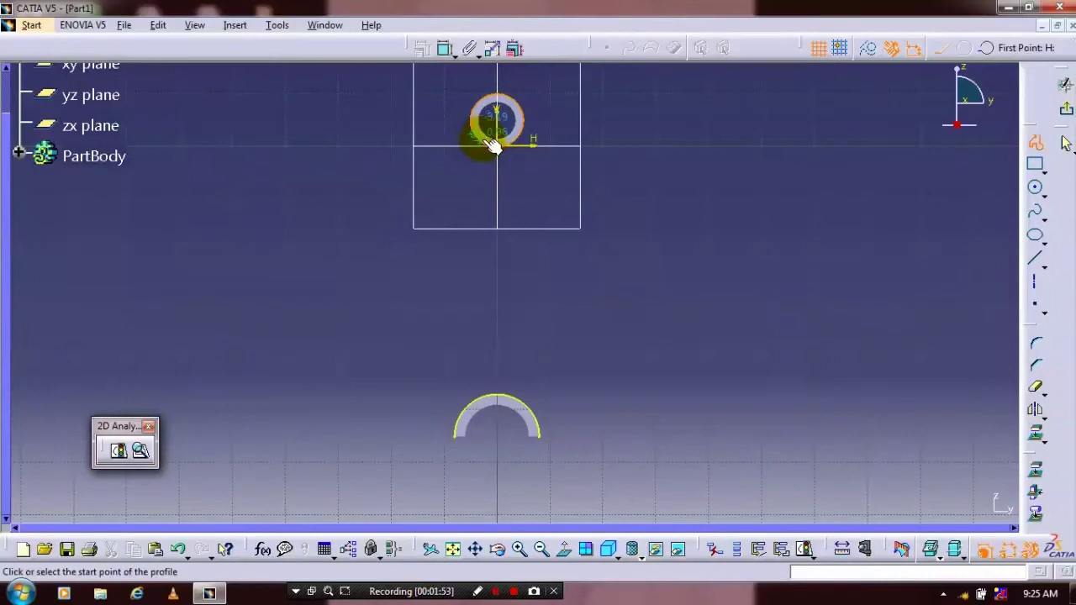
{"action": "left_click", "coordinate": [487, 137]}
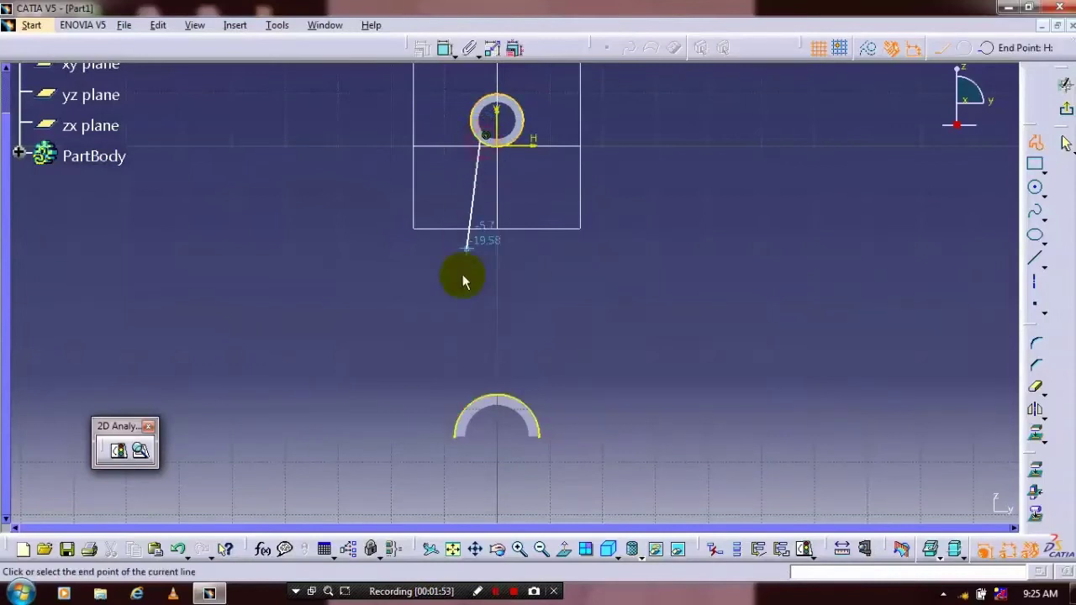
{"action": "left_click", "coordinate": [475, 397]}
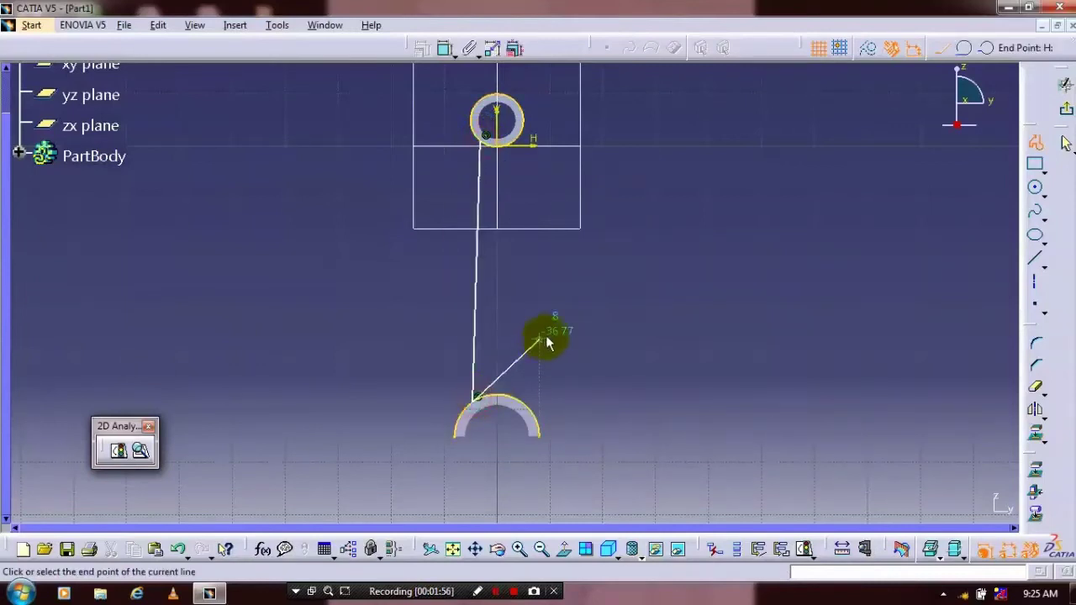
{"action": "key", "text": "Escape"}
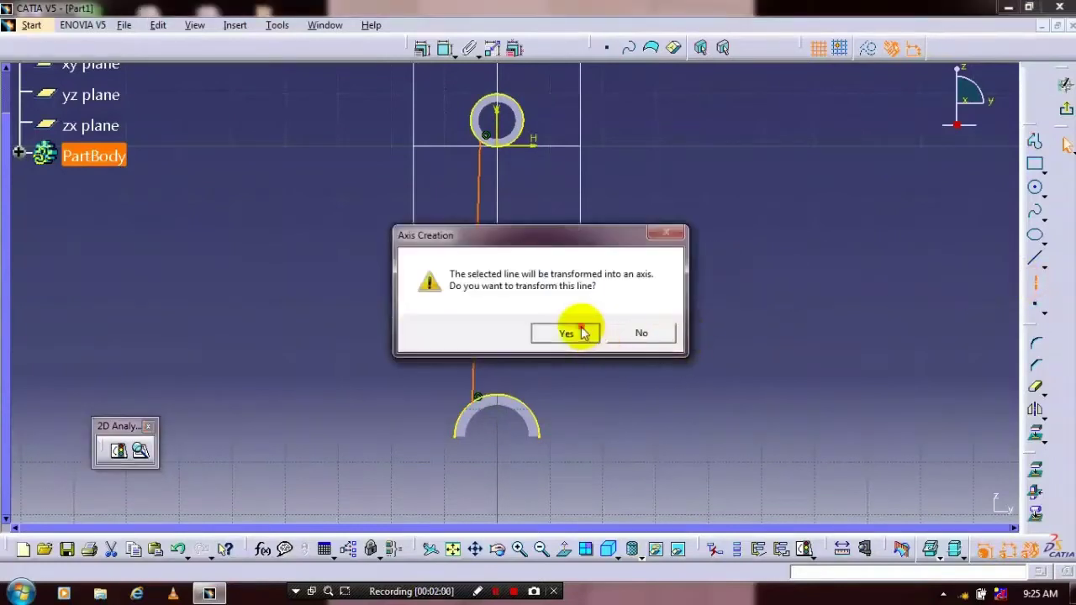
{"action": "left_click", "coordinate": [577, 330]}
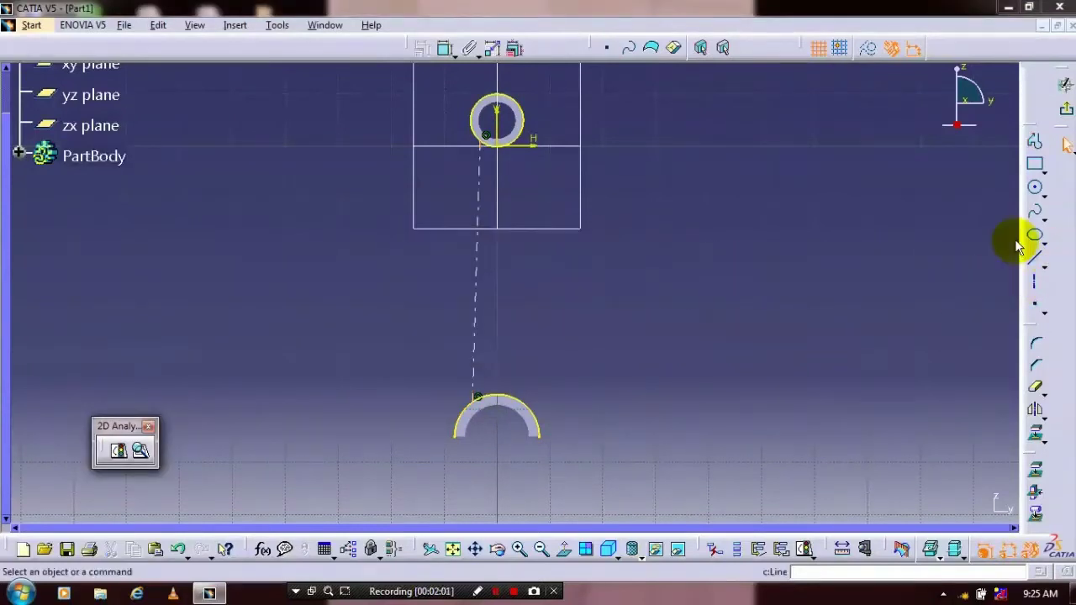
{"action": "key", "text": "ctrl+z"}
{"action": "left_click", "coordinate": [866, 293]}
- Add a vertical axis, mirror the slanted line about it, and trim the excess curve
{"action": "left_click", "coordinate": [1034, 282]}
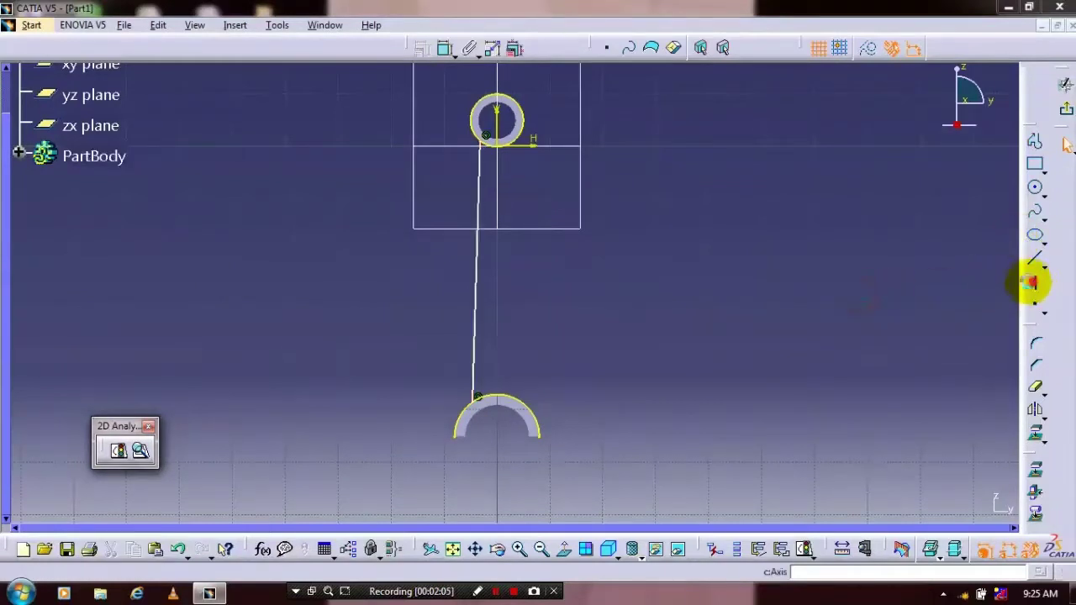
{"action": "left_click", "coordinate": [498, 250]}
{"action": "left_click", "coordinate": [498, 279]}
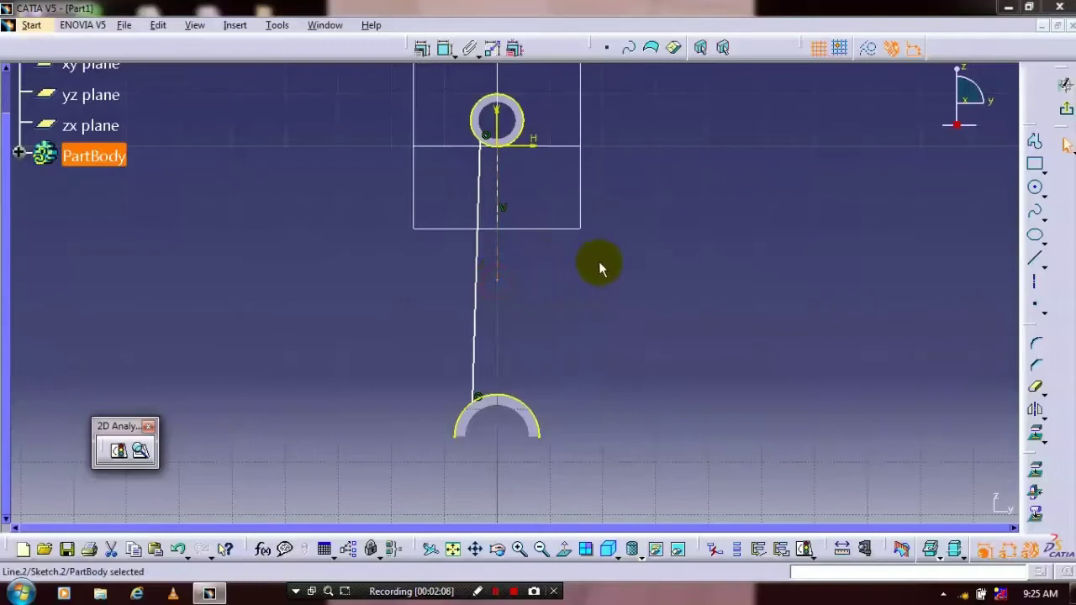
{"action": "left_click", "coordinate": [599, 267]}
{"action": "left_click", "coordinate": [476, 316]}
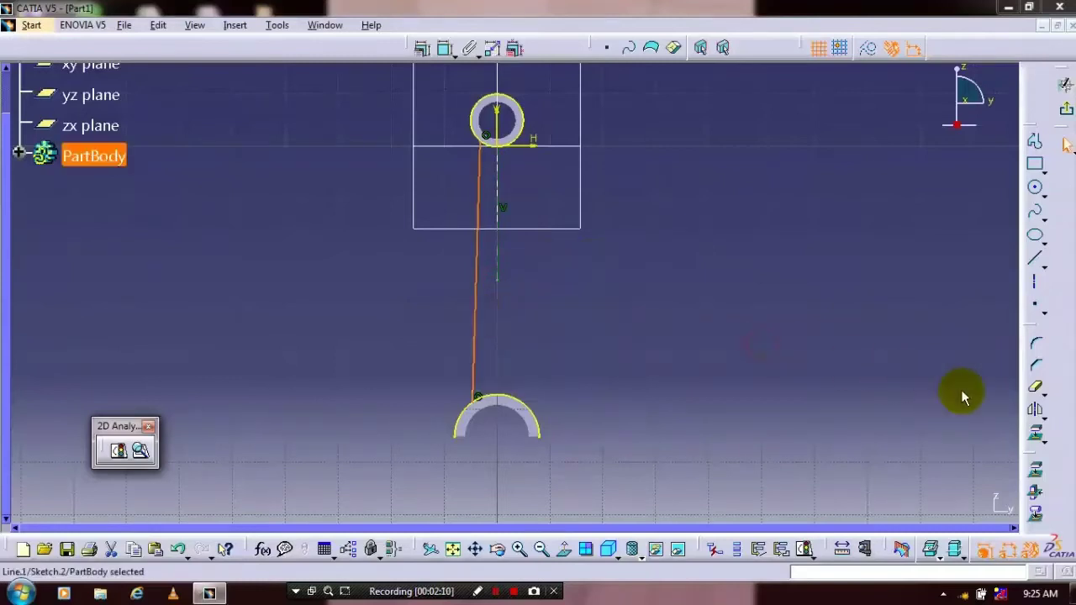
{"action": "left_click", "coordinate": [1036, 409]}
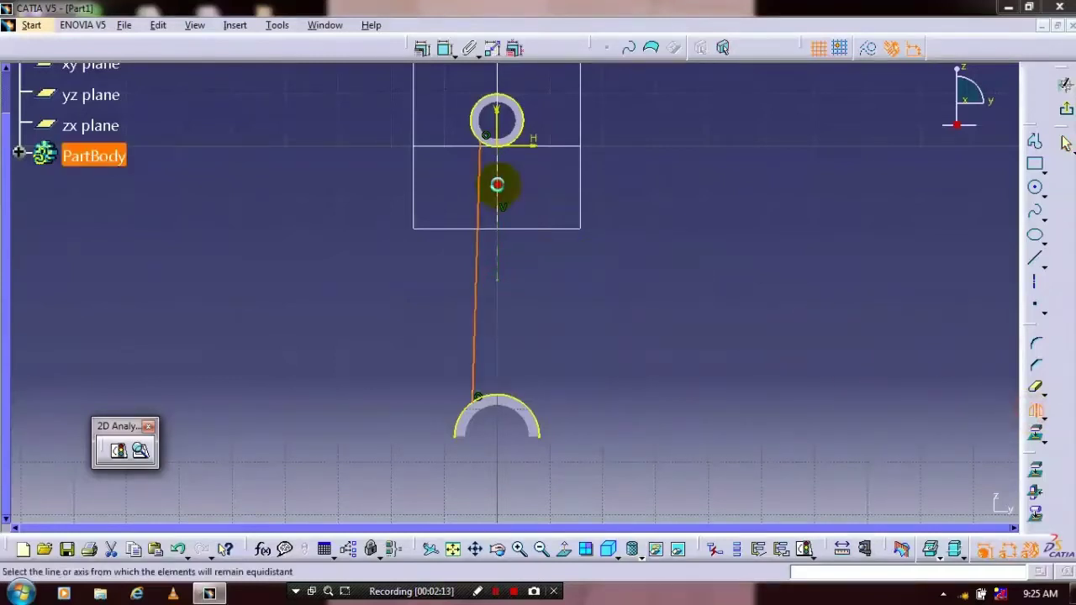
{"action": "left_click", "coordinate": [497, 184]}
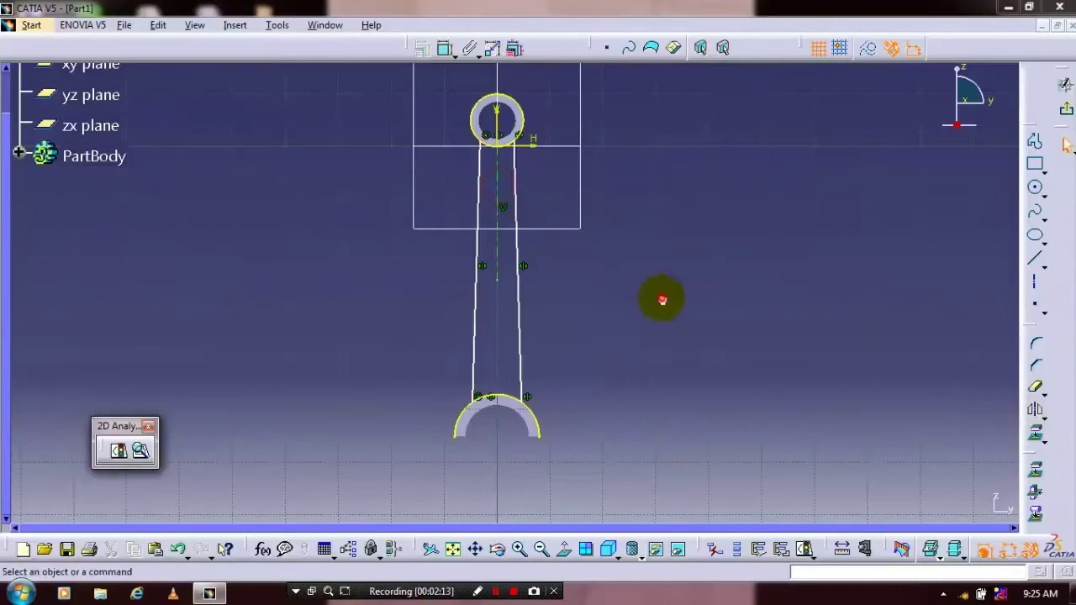
{"action": "left_click", "coordinate": [1036, 387]}
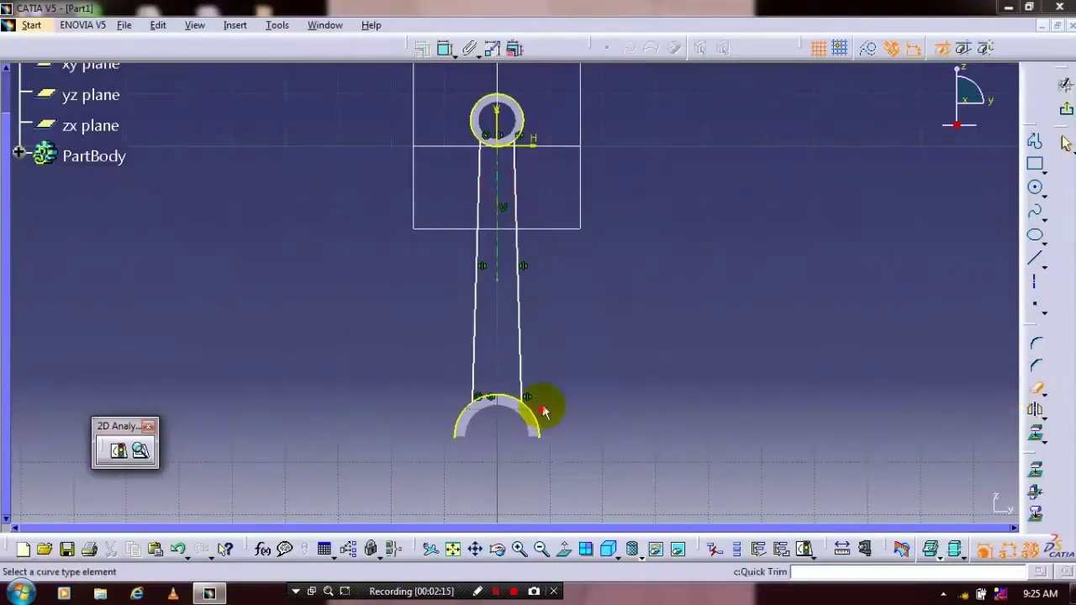
{"action": "left_click", "coordinate": [515, 139]}
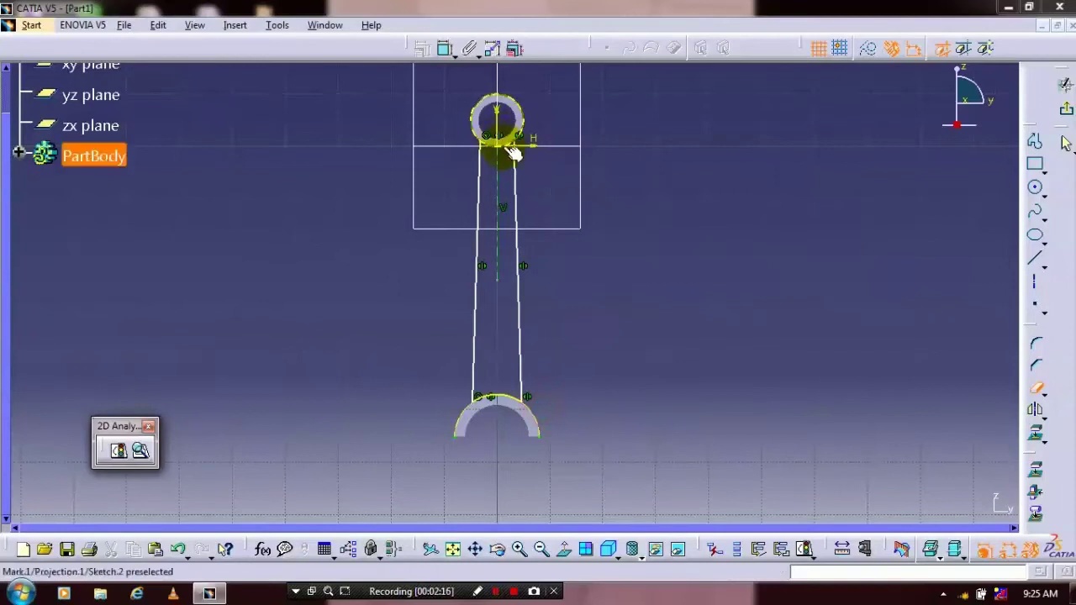
{"action": "left_click", "coordinate": [967, 189]}
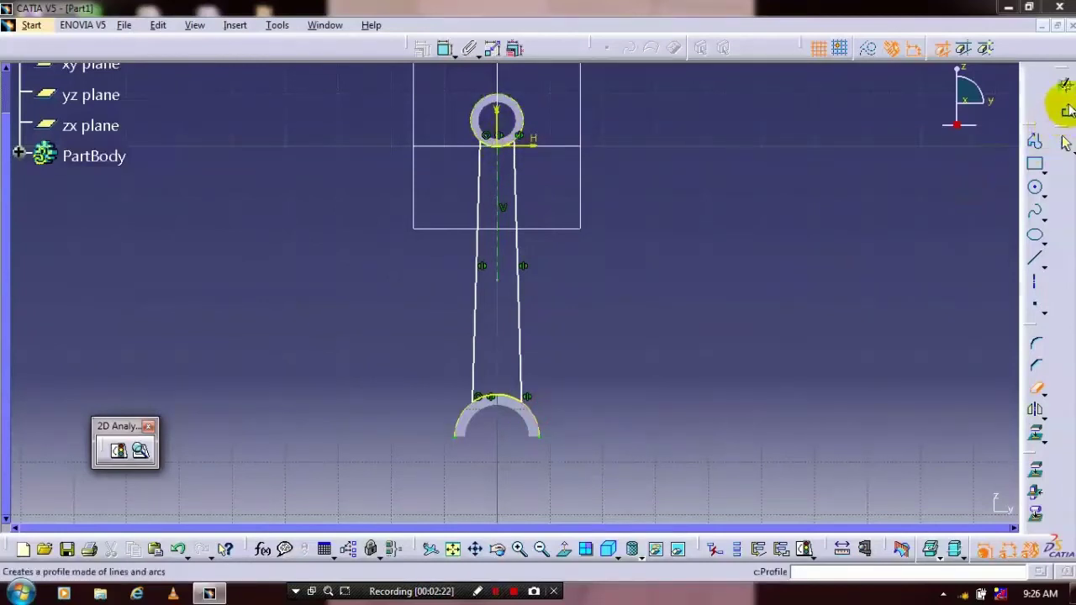
- Pad Sketch.2 4 mm in each direction, then start a new sketch
{"action": "left_click", "coordinate": [1066, 108]}
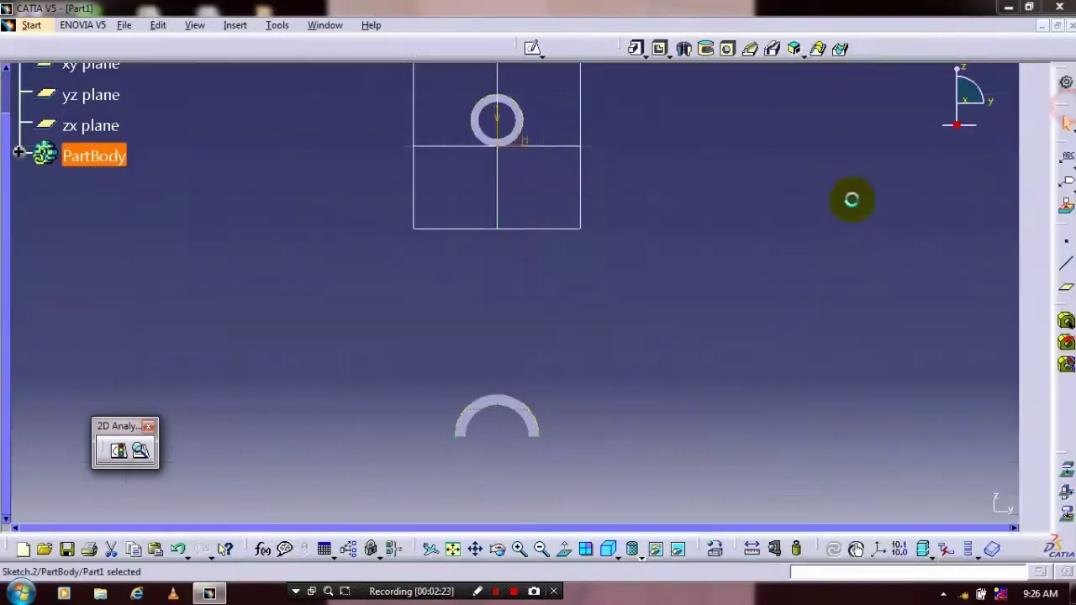
{"action": "left_click", "coordinate": [635, 51]}
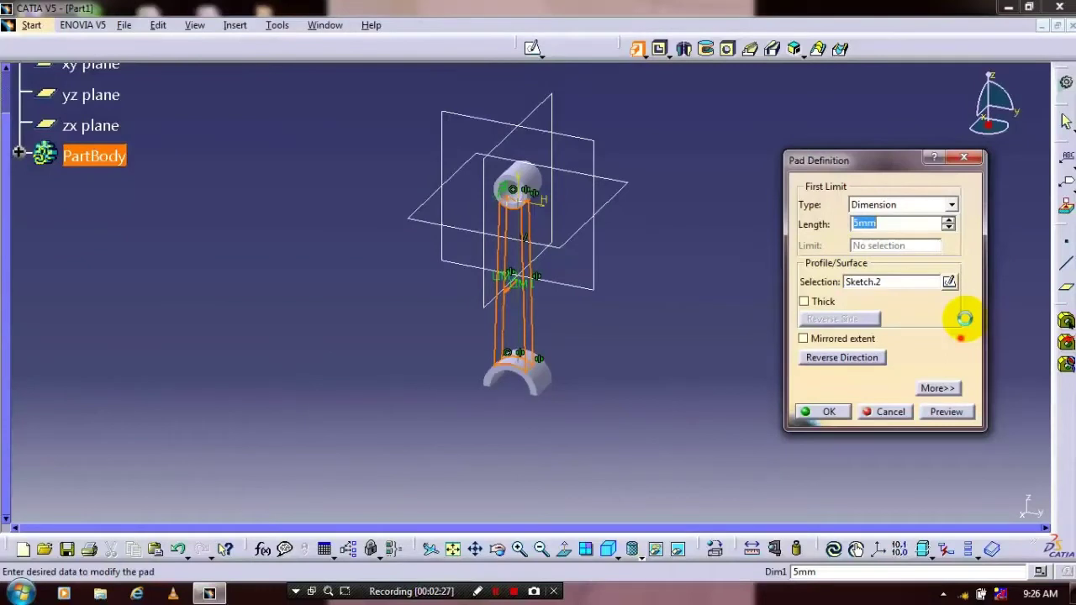
{"action": "type", "text": "4"}
{"action": "left_click", "coordinate": [937, 388]}
{"action": "double_click", "coordinate": [985, 224]}
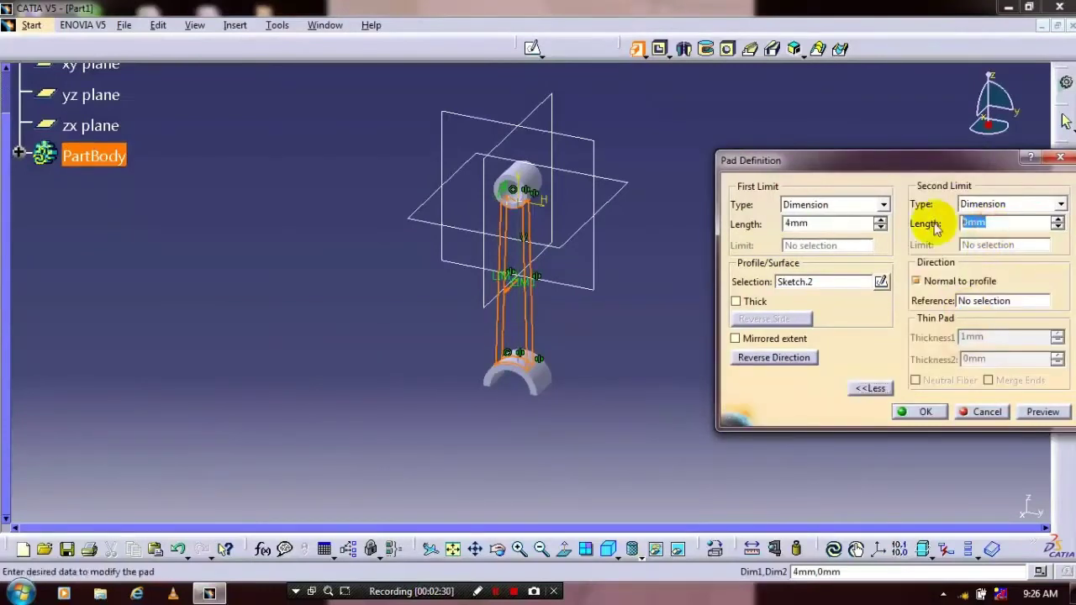
{"action": "type", "text": "4"}
{"action": "left_click", "coordinate": [576, 340]}
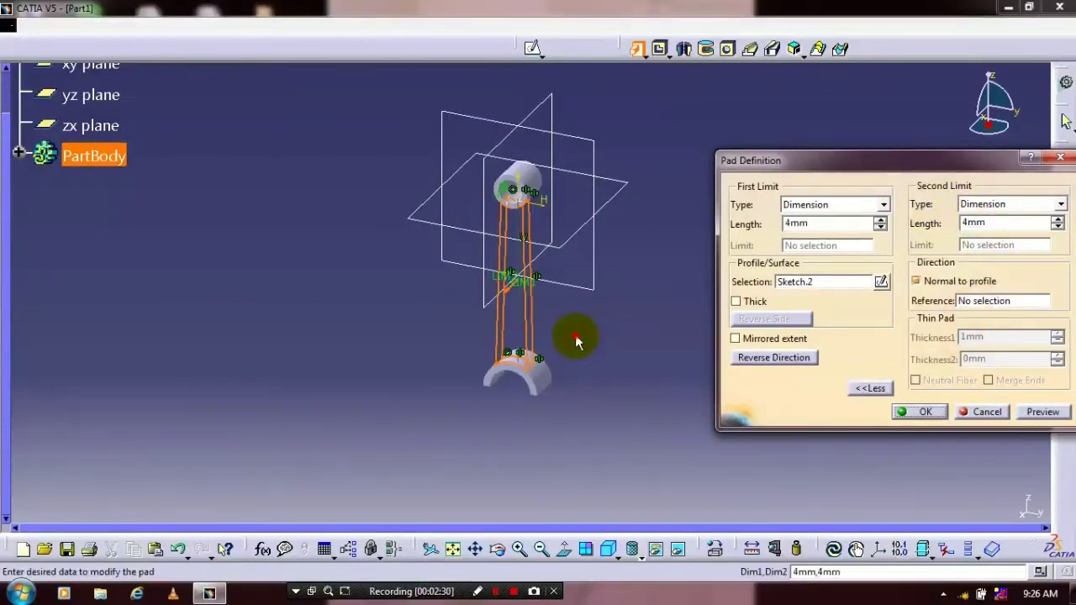
{"action": "key", "text": "Return"}
{"action": "mouse_move", "coordinate": [536, 408]}
{"action": "middle_mouse_down"}
{"action": "mouse_move", "coordinate": [541, 344]}
{"action": "mouse_move", "coordinate": [538, 388]}
{"action": "middle_mouse_up"}
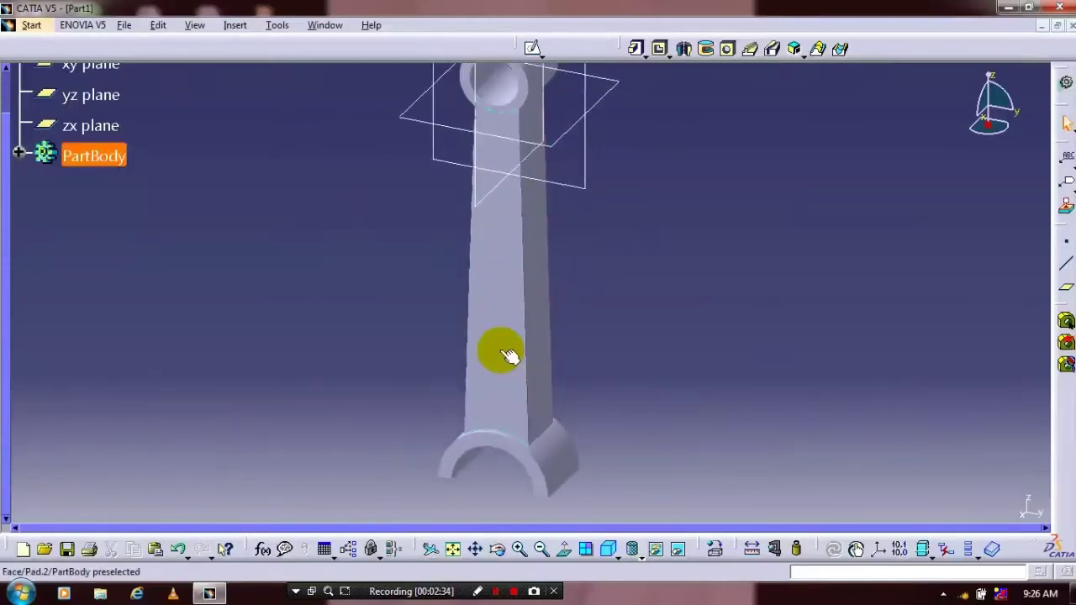
{"action": "left_click", "coordinate": [533, 48]}
{"action": "left_click", "coordinate": [589, 157]}
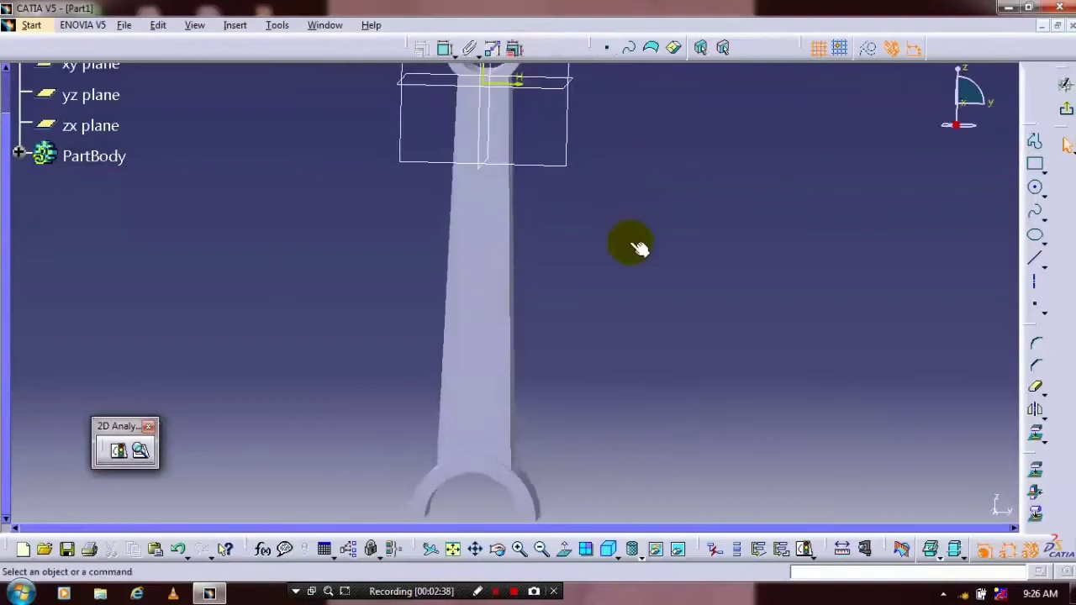
- Draw a line along the shank and constrain it parallel to the rod's edge
{"action": "left_click", "coordinate": [1034, 167]}
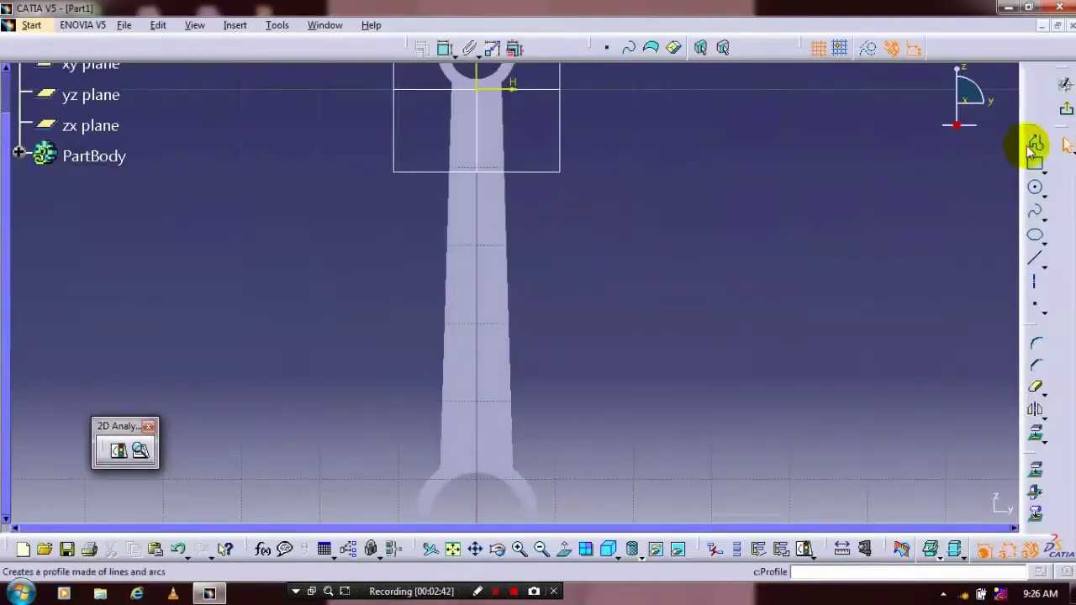
{"action": "left_click", "coordinate": [1034, 140]}
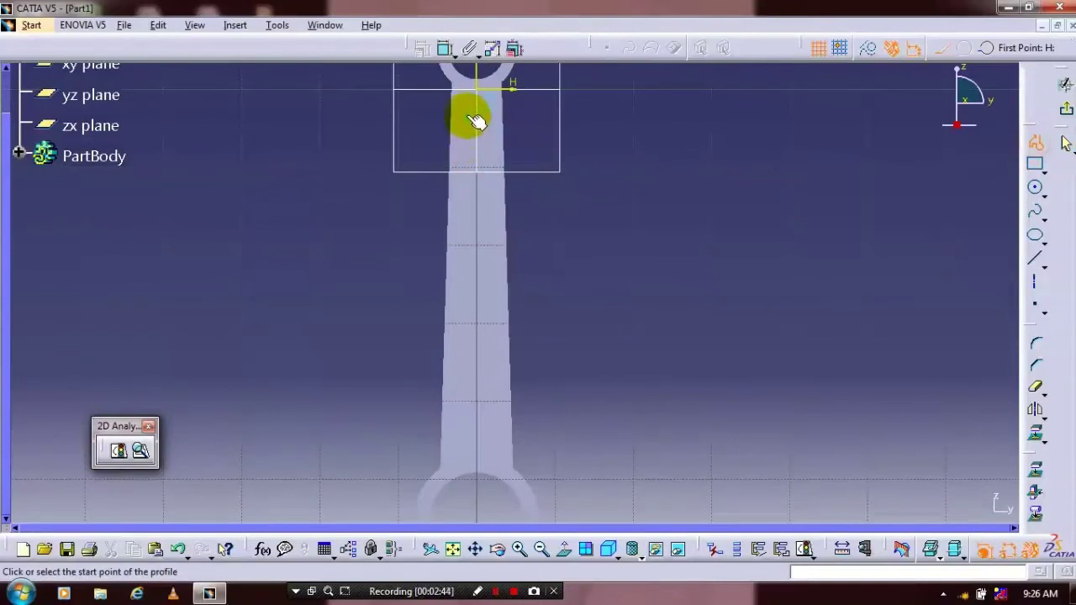
{"action": "left_click", "coordinate": [464, 128]}
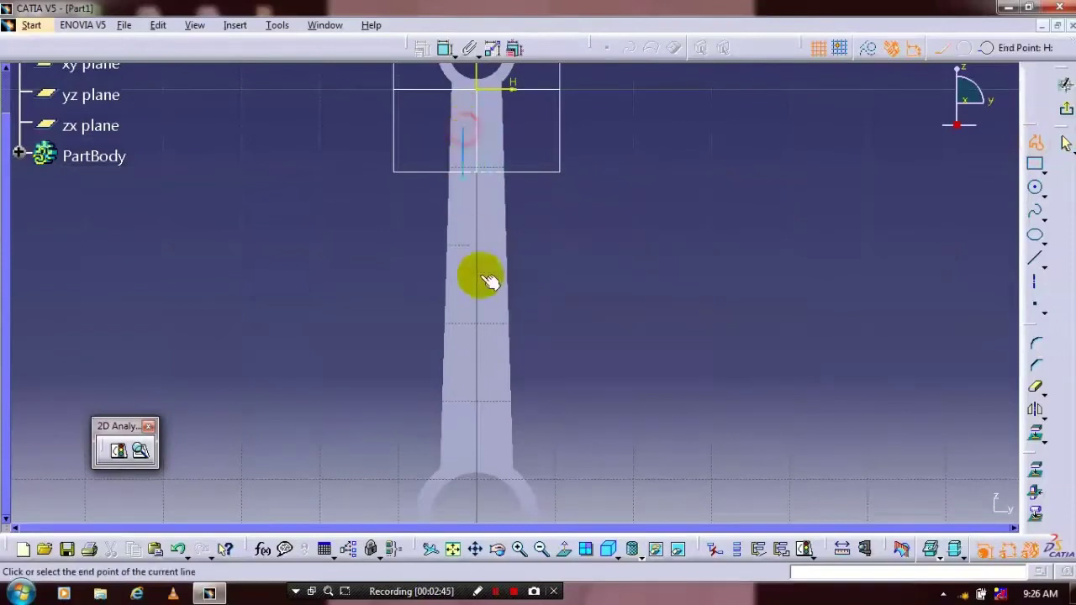
{"action": "left_click", "coordinate": [455, 429]}
{"action": "key", "text": "Escape"}
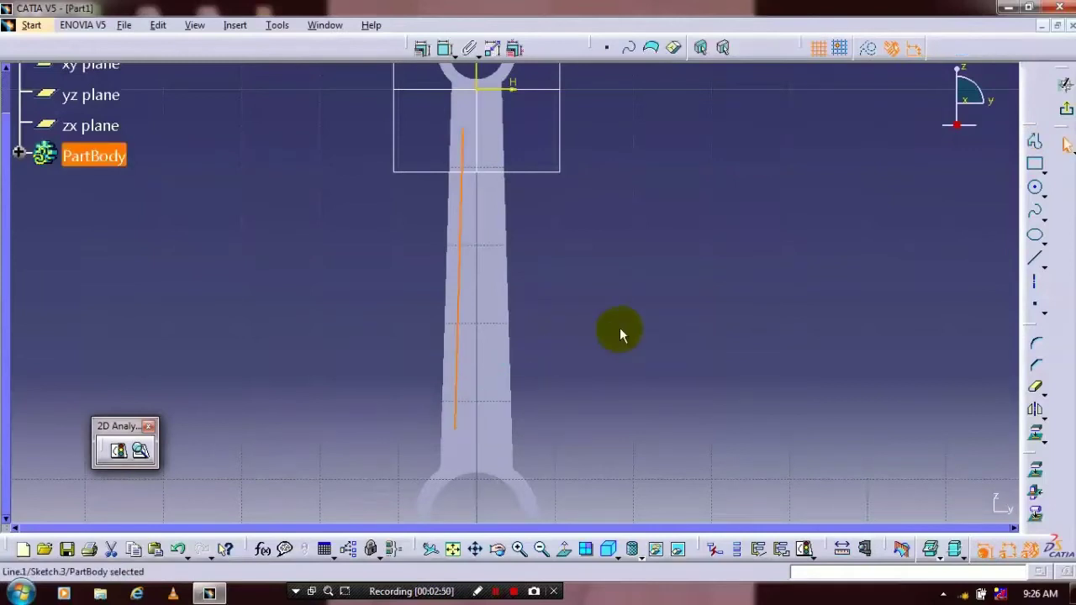
{"action": "left_click", "coordinate": [441, 334], "text": "ctrl"}
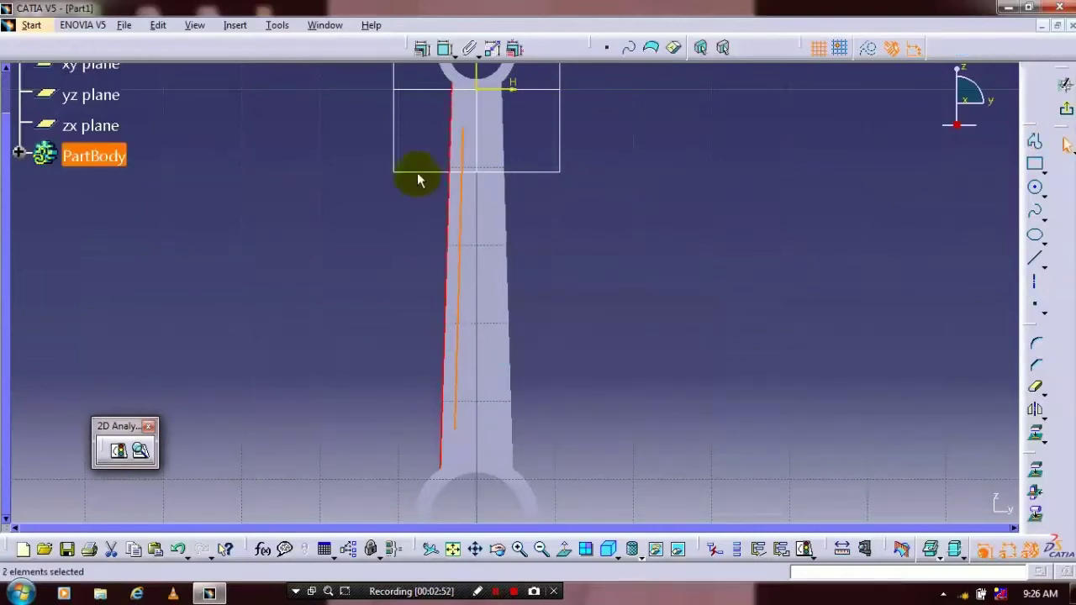
{"action": "left_click", "coordinate": [423, 48]}
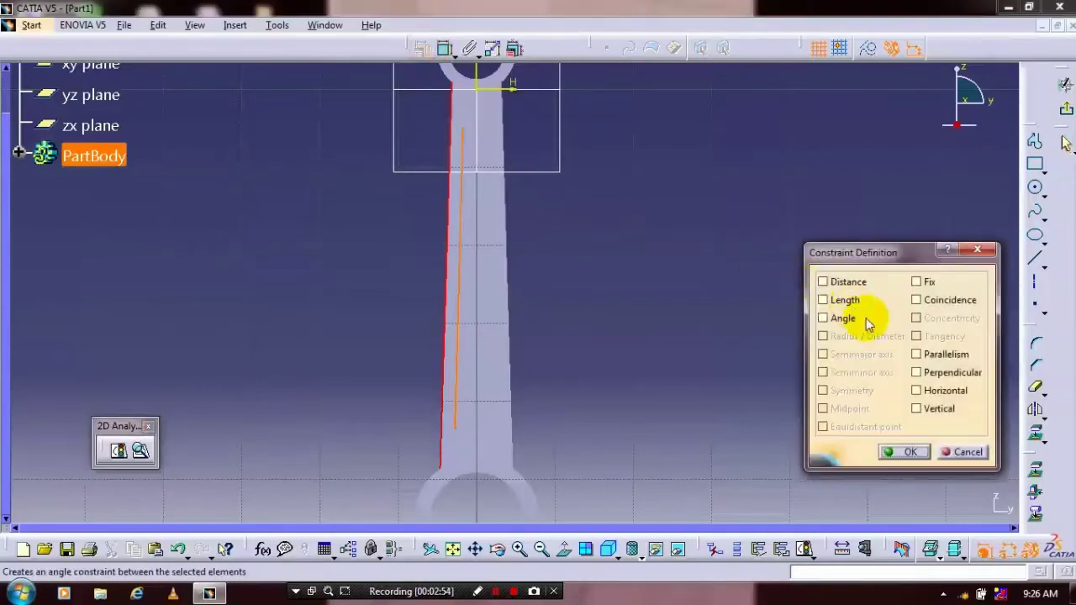
{"action": "left_click", "coordinate": [906, 452]}
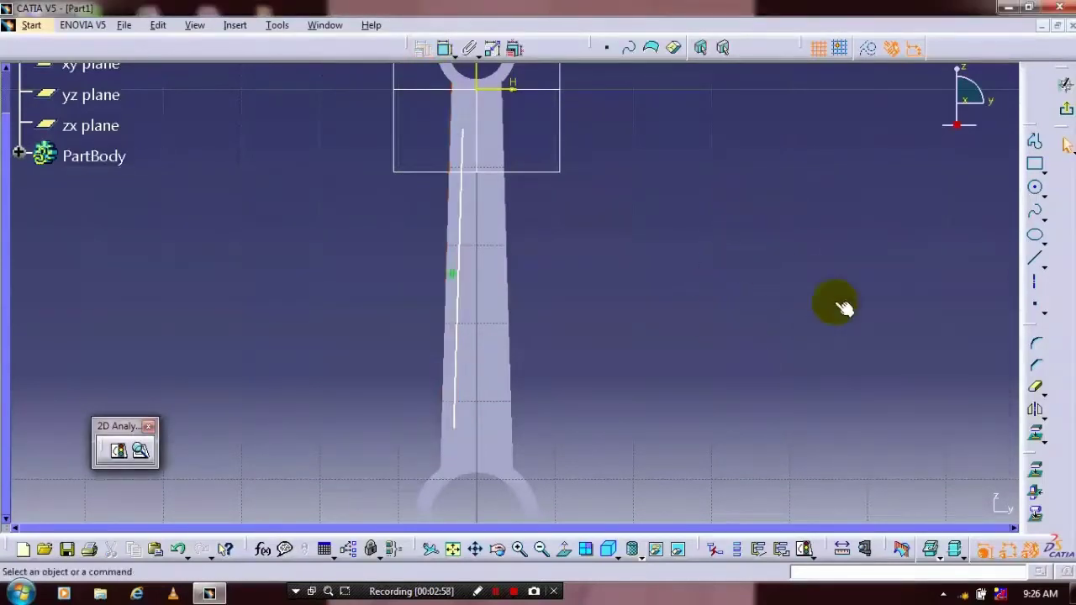
- Mirror the line about the vertical axis
{"action": "left_click", "coordinate": [1035, 409]}
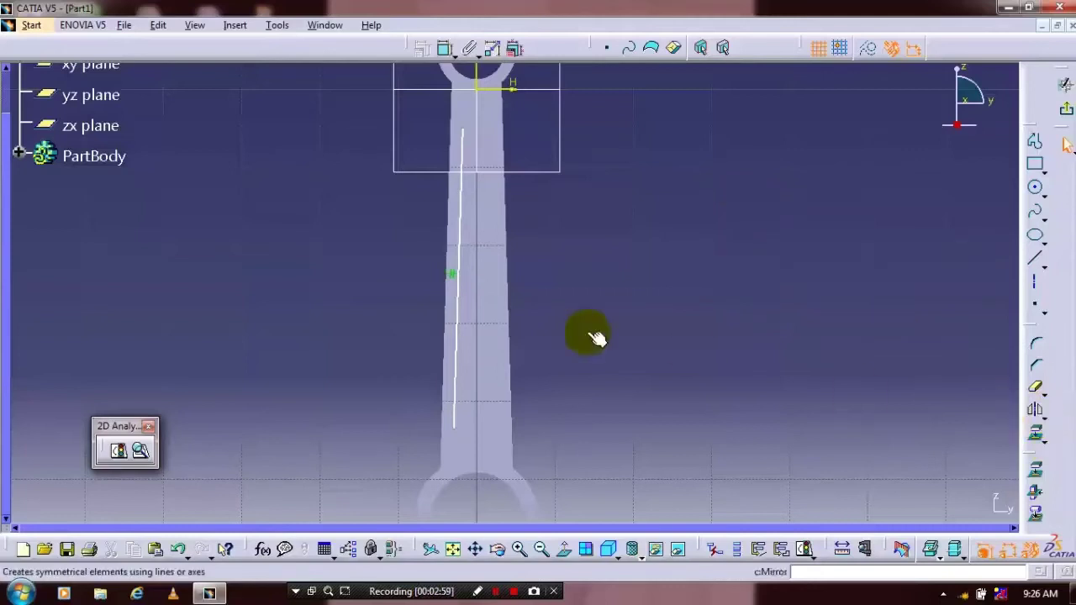
{"action": "left_click", "coordinate": [454, 327]}
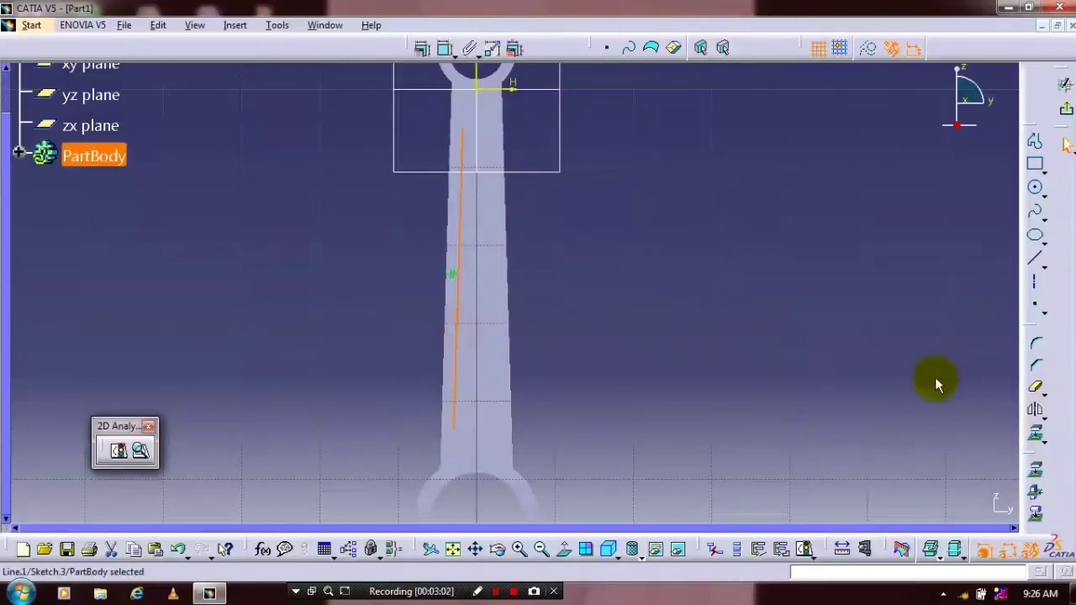
{"action": "left_click", "coordinate": [1035, 410]}
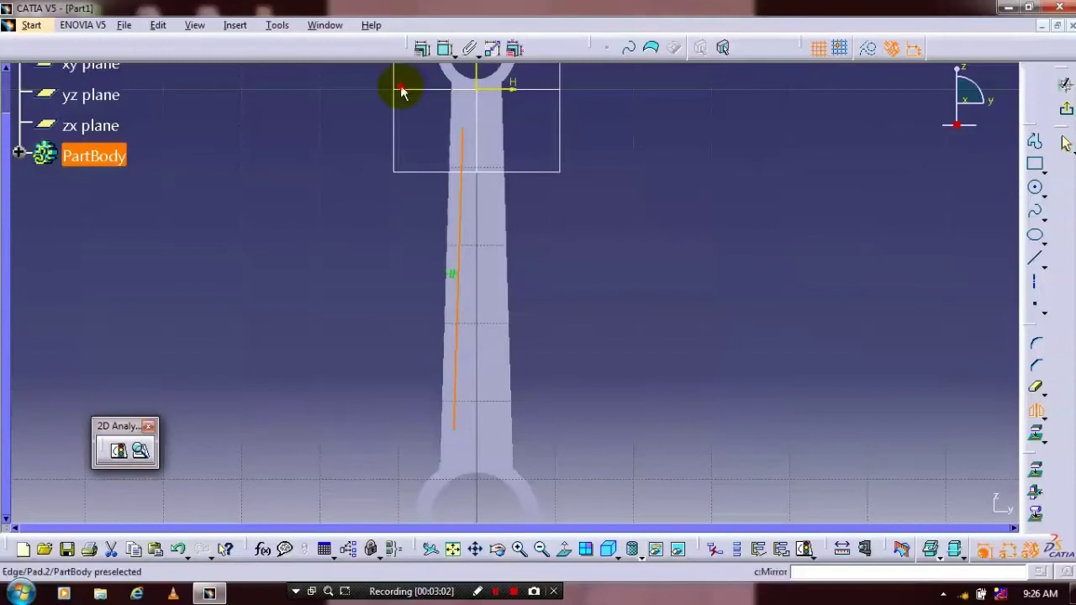
{"action": "left_click", "coordinate": [485, 78]}
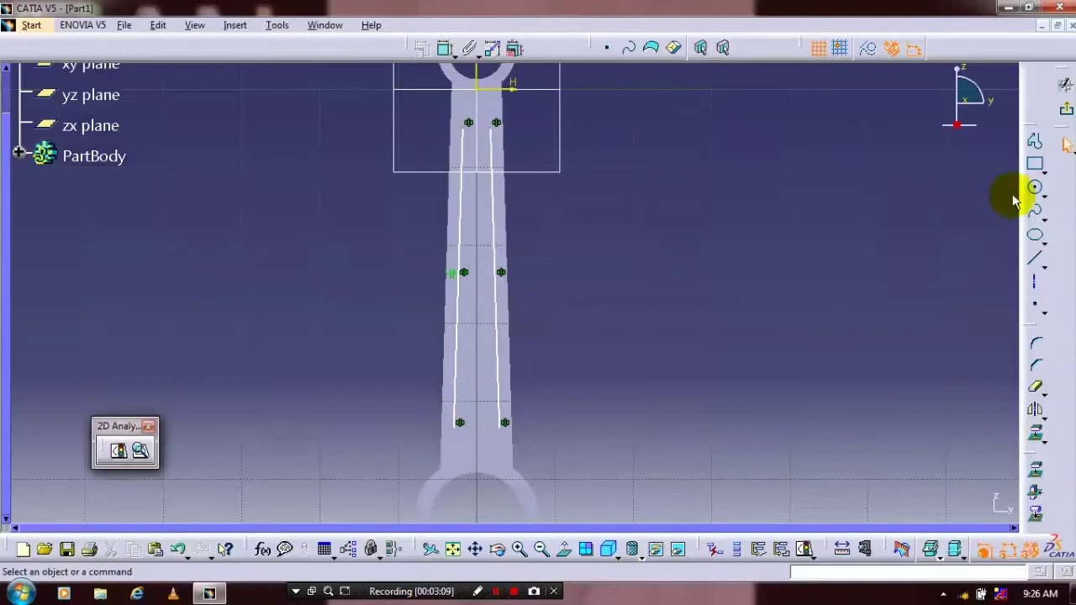
- Close the slot's top and bottom with three-point arcs between the line ends
{"action": "left_click", "coordinate": [1042, 195]}
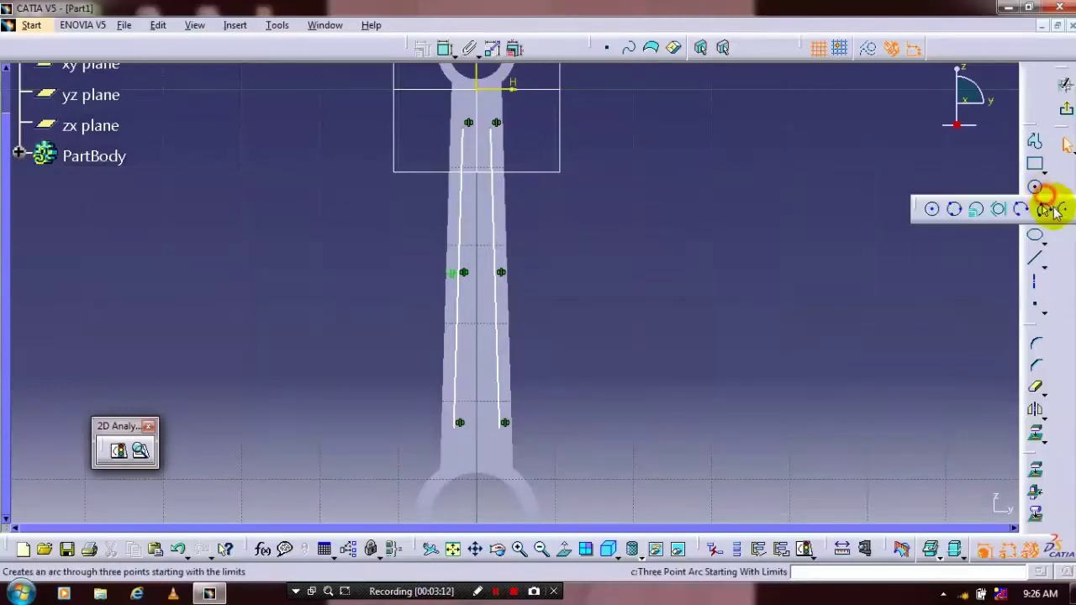
{"action": "left_click", "coordinate": [1048, 208]}
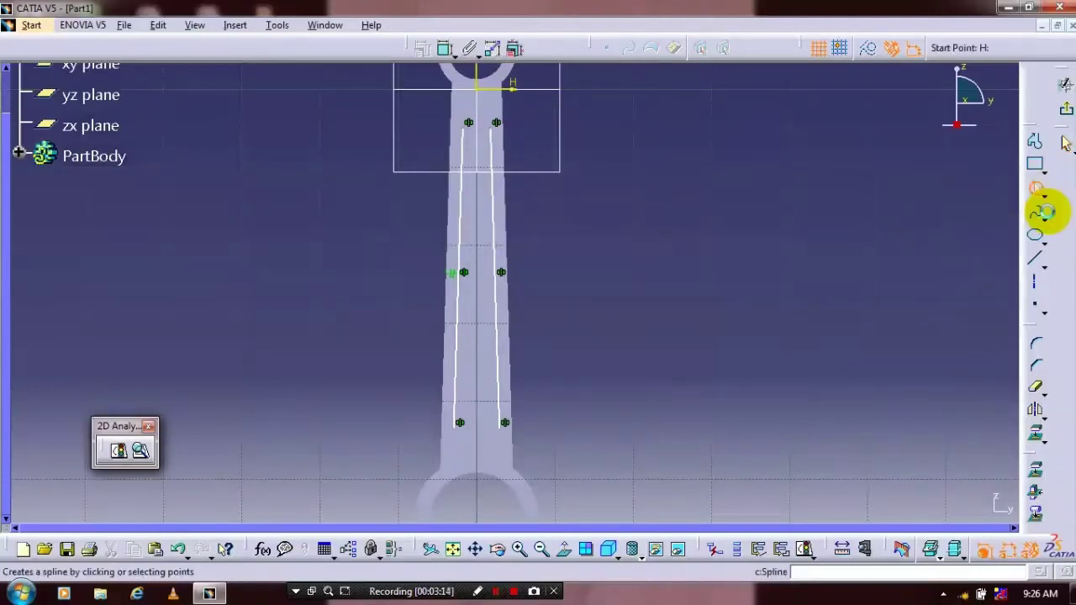
{"action": "left_click", "coordinate": [466, 124]}
{"action": "left_click", "coordinate": [492, 126]}
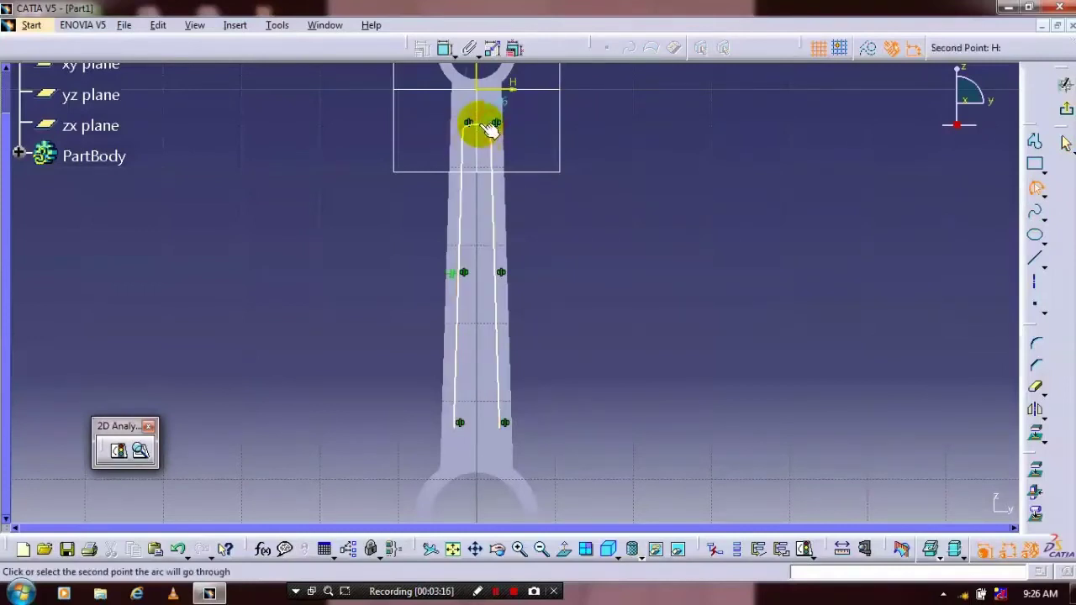
{"action": "left_click", "coordinate": [475, 114]}
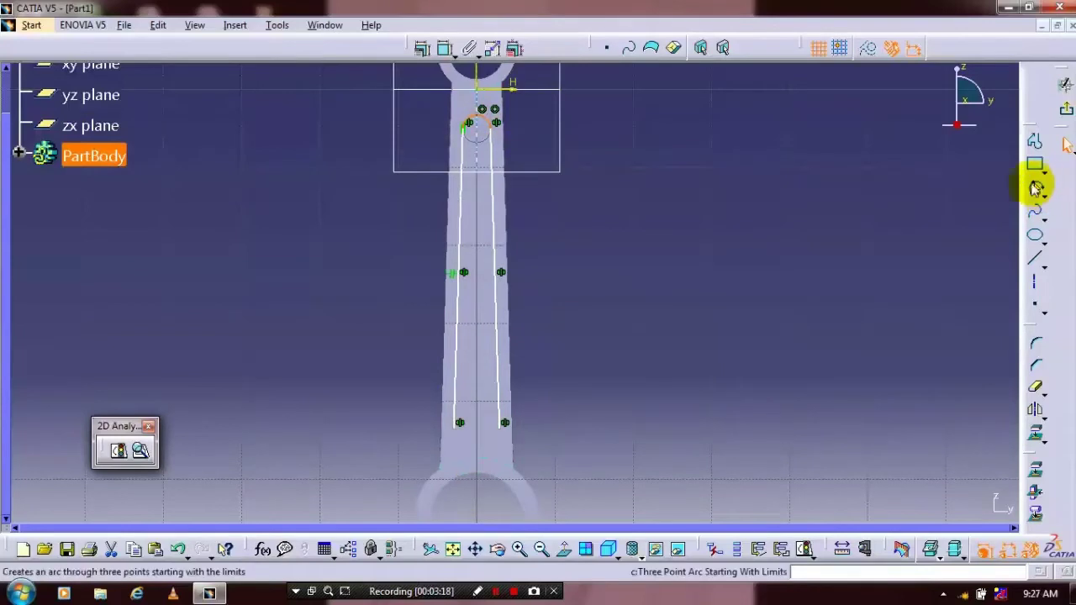
{"action": "left_click", "coordinate": [1037, 185]}
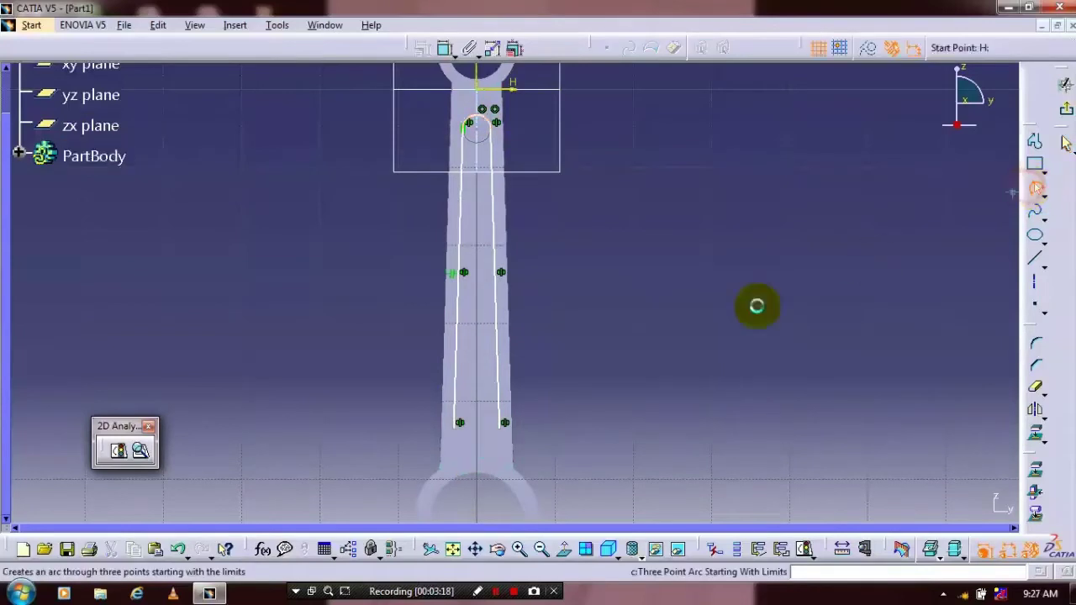
{"action": "left_click", "coordinate": [460, 423]}
{"action": "left_click", "coordinate": [505, 423]}
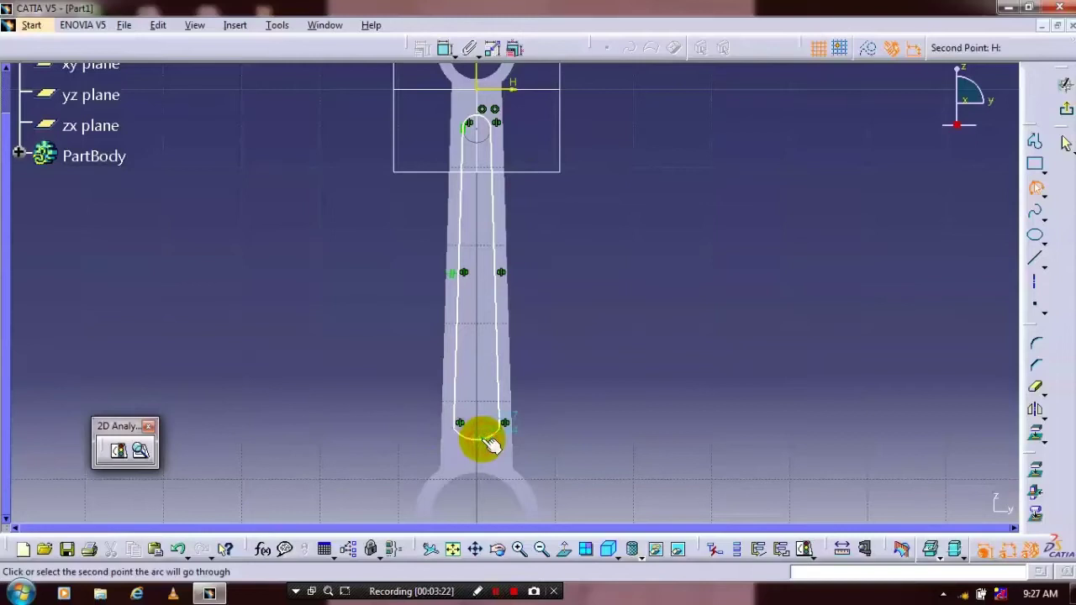
{"action": "left_click", "coordinate": [481, 438]}
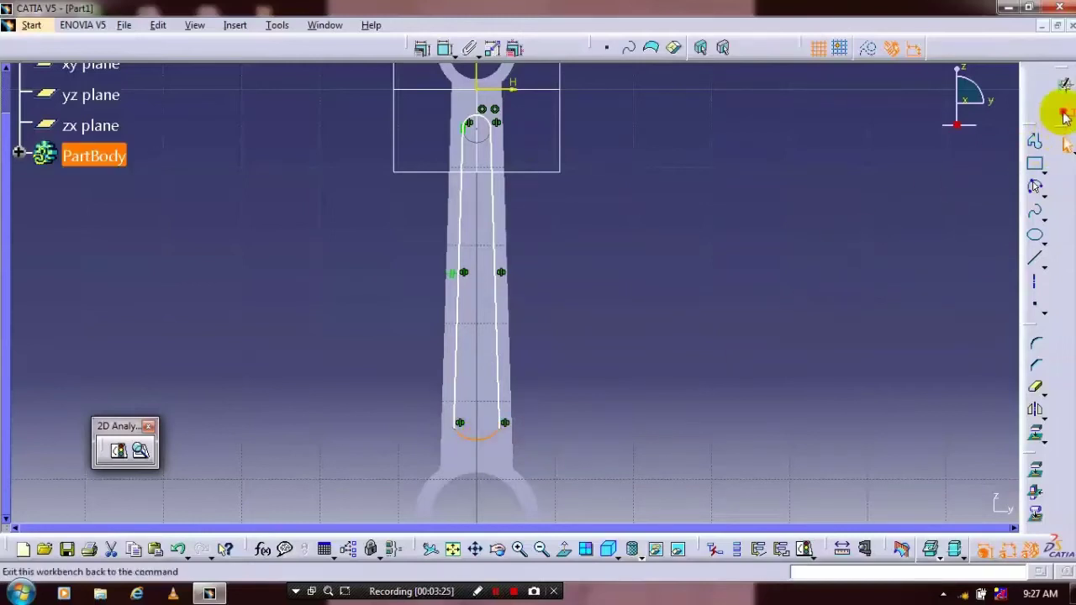
- Cut the slot sketch as a 2 mm deep pocket and rotate to a perspective view
{"action": "left_click", "coordinate": [1065, 118]}
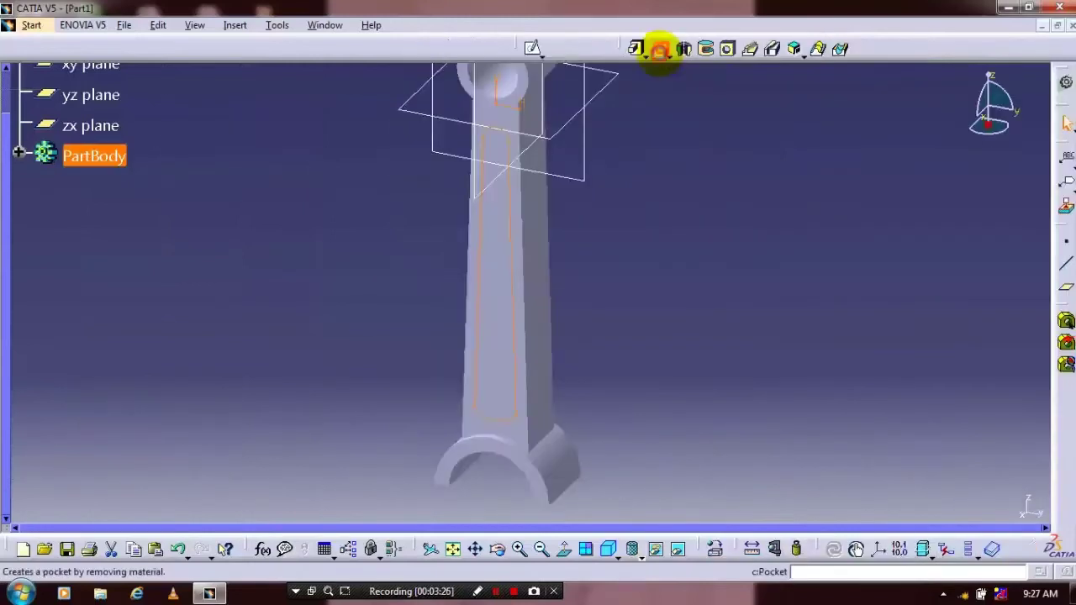
{"action": "left_click", "coordinate": [661, 48]}
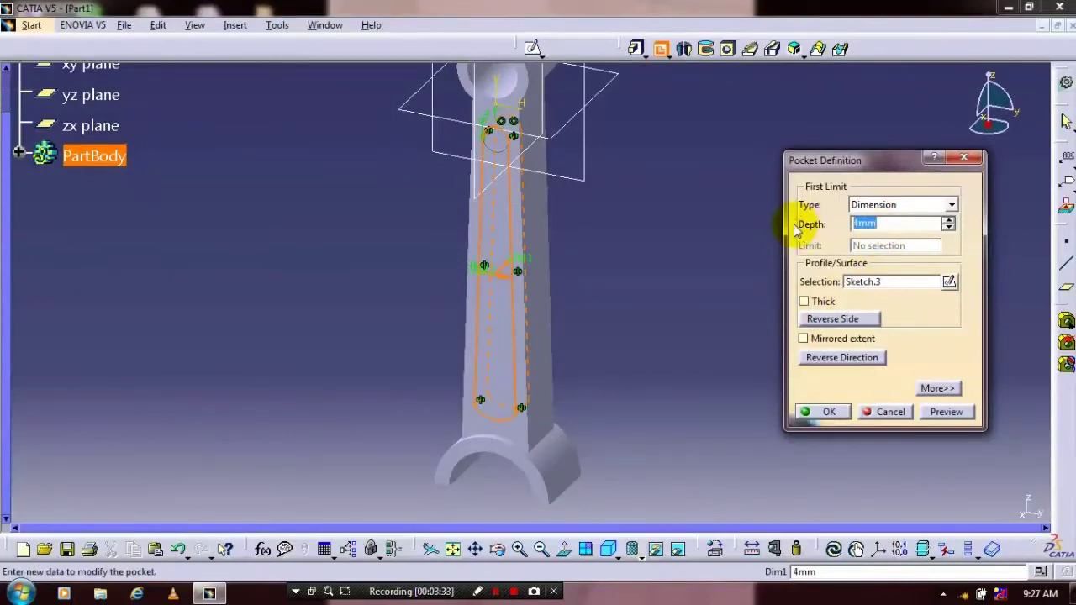
{"action": "type", "text": "2"}
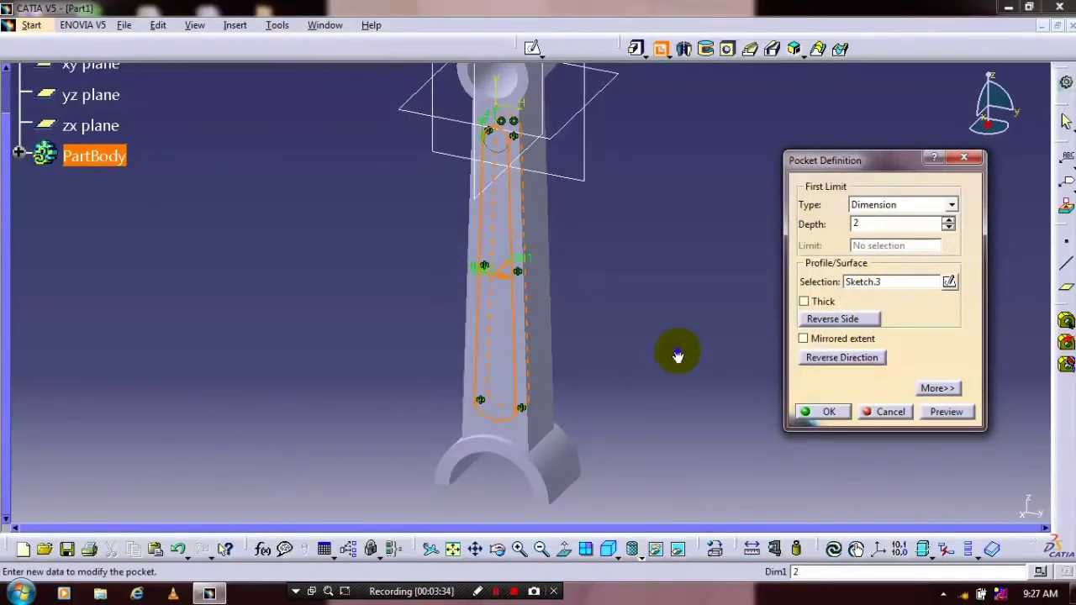
{"action": "key", "text": "Return"}
{"action": "middle_click_drag", "start_coordinate": [678, 356], "coordinate": [591, 343]}
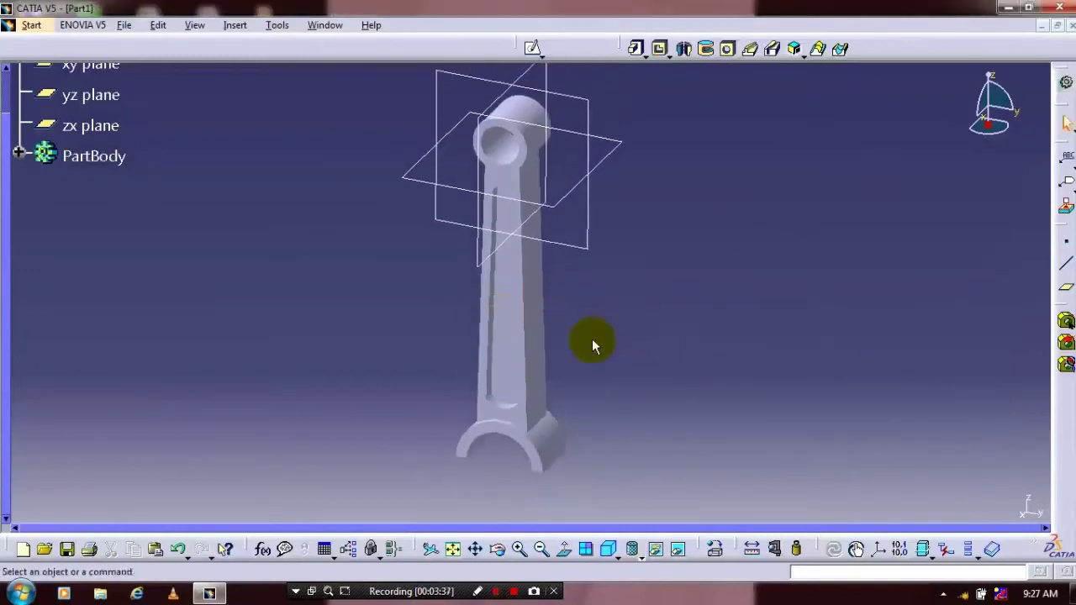
{"action": "left_click", "coordinate": [18, 154]}
{"action": "left_click", "coordinate": [235, 25]}
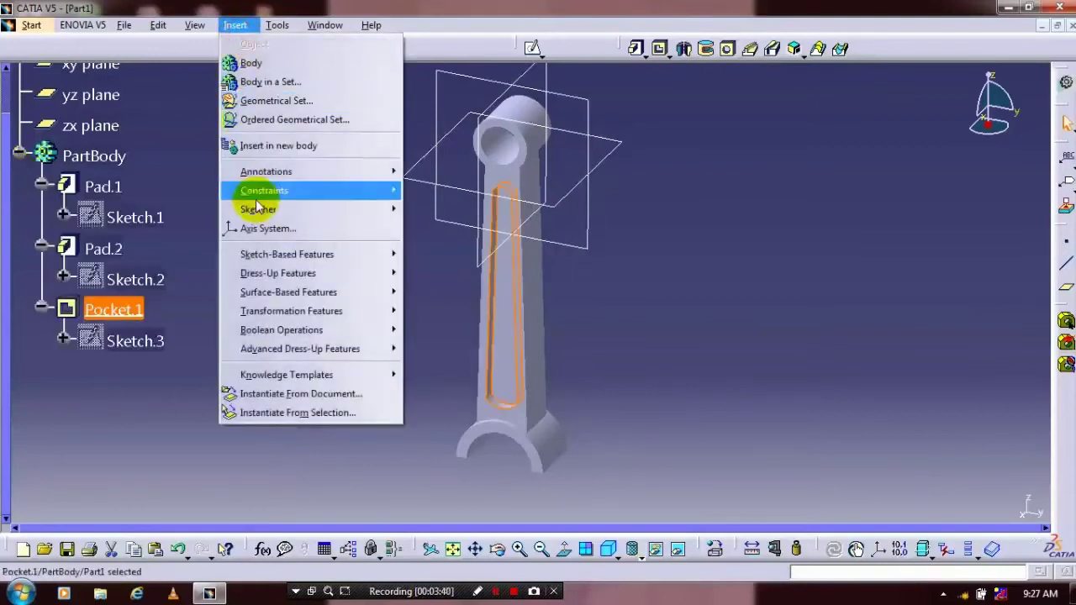
- Mirror the body about the yz plane, creating Mirror.1, then select the reference planes
{"action": "mouse_move", "coordinate": [318, 310]}
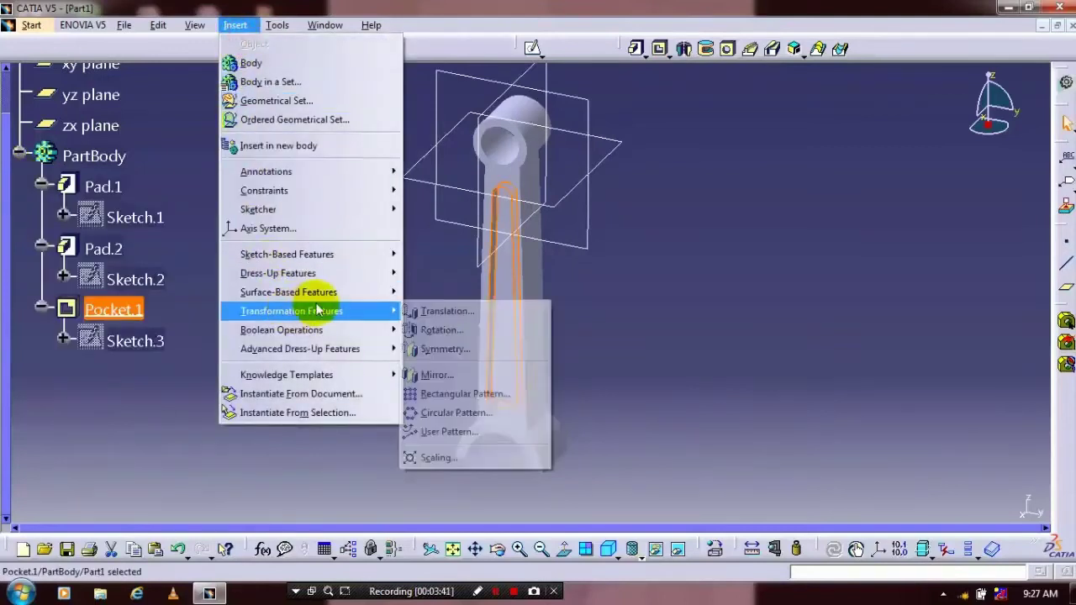
{"action": "left_click", "coordinate": [436, 375]}
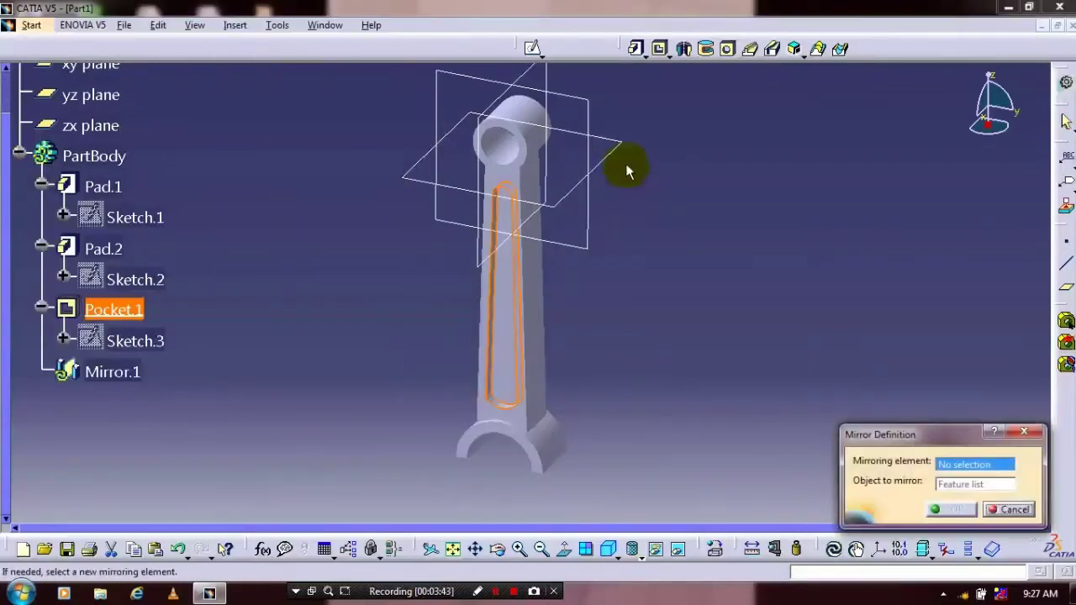
{"action": "left_click", "coordinate": [574, 93]}
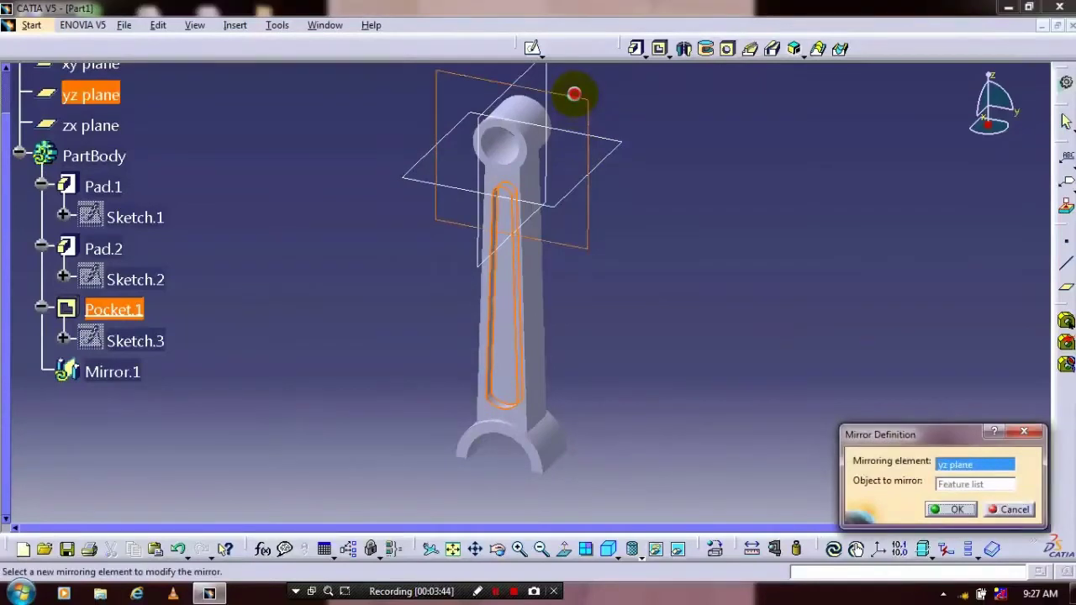
{"action": "left_click", "coordinate": [951, 510]}
{"action": "middle_click_drag", "start_coordinate": [656, 332], "coordinate": [627, 336]}
{"action": "left_click", "coordinate": [95, 128]}
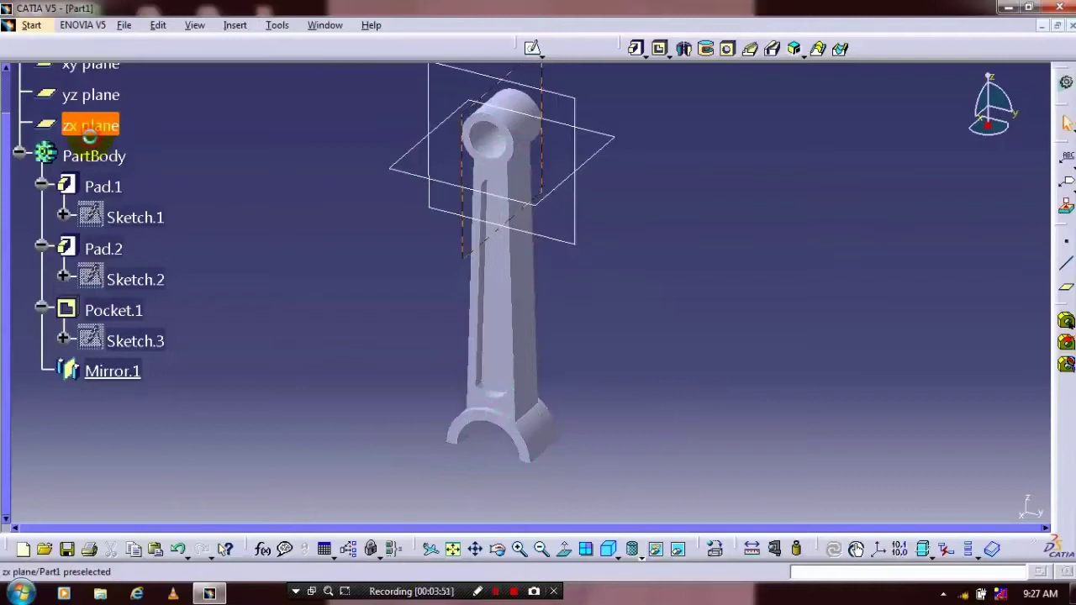
{"action": "left_click", "coordinate": [92, 95], "text": "ctrl"}
- Hide the three reference planes and start a sketch on the fork end's flat face
{"action": "right_click", "coordinate": [94, 76]}
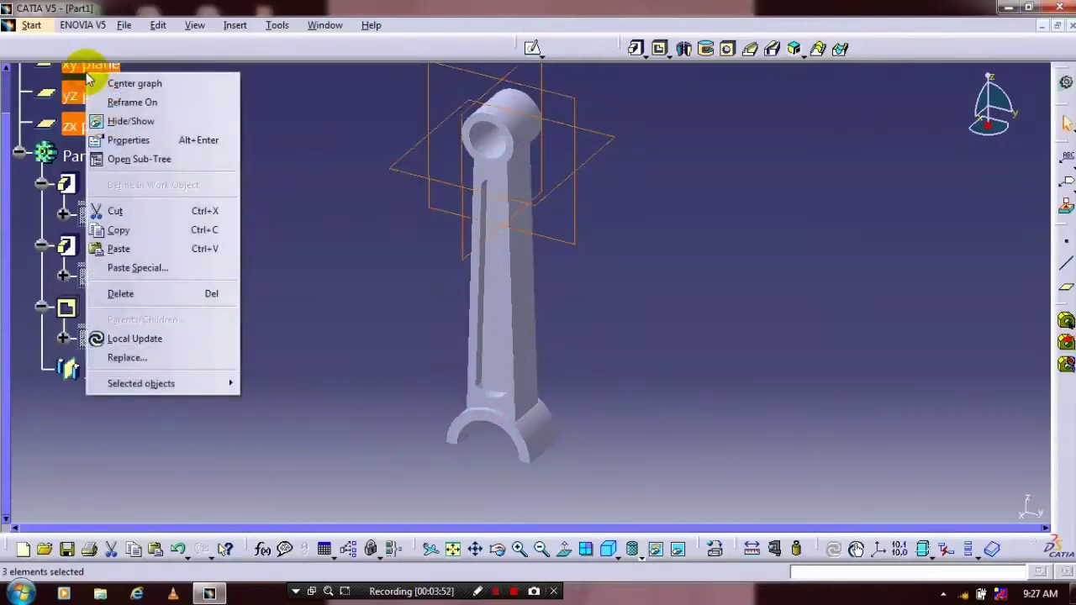
{"action": "left_click", "coordinate": [130, 121]}
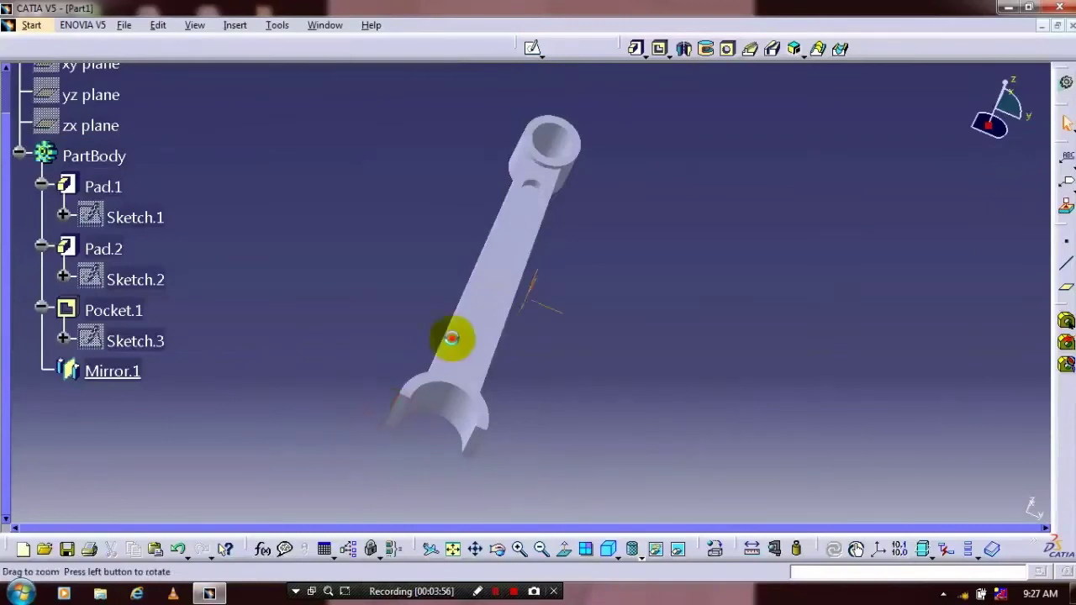
{"action": "middle_click_drag", "start_coordinate": [451, 338], "coordinate": [463, 317]}
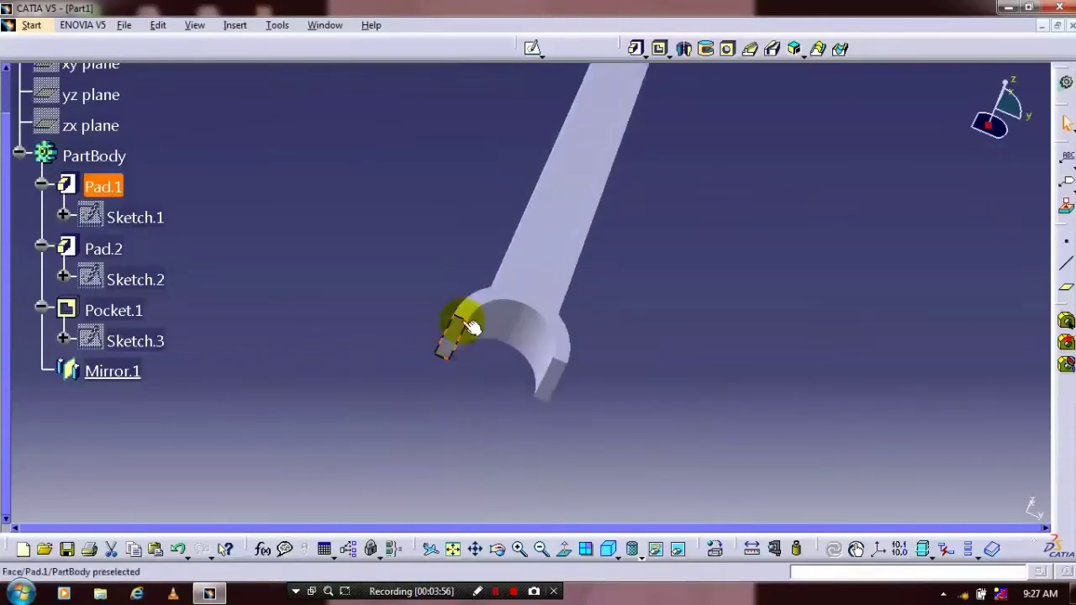
{"action": "left_click", "coordinate": [460, 322]}
{"action": "left_click", "coordinate": [530, 48]}
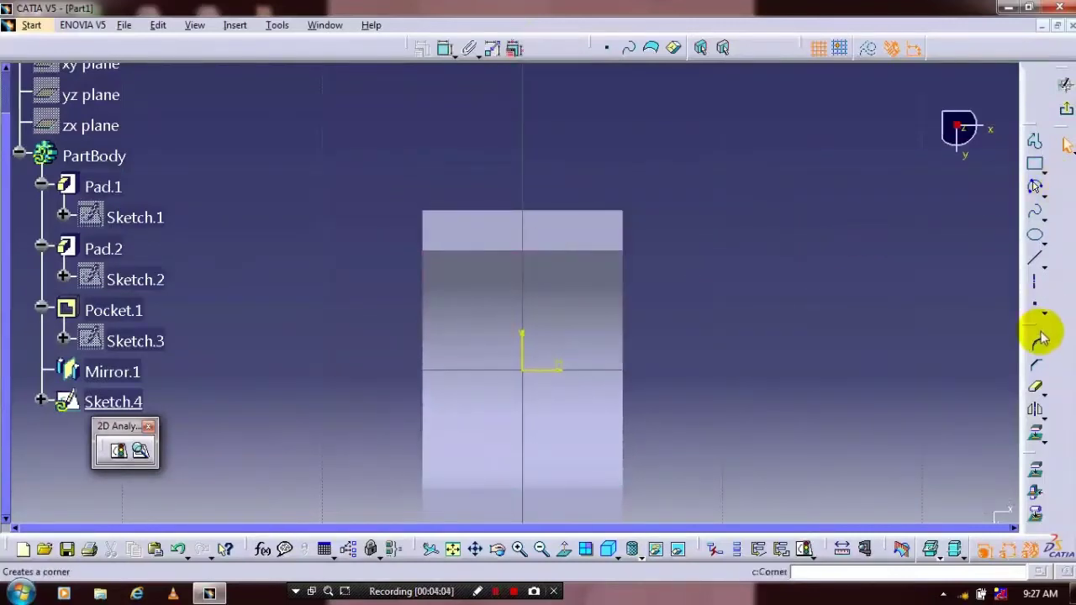
- Draw a small circle and dimension it to 2 mm diameter
{"action": "left_click", "coordinate": [1043, 192]}
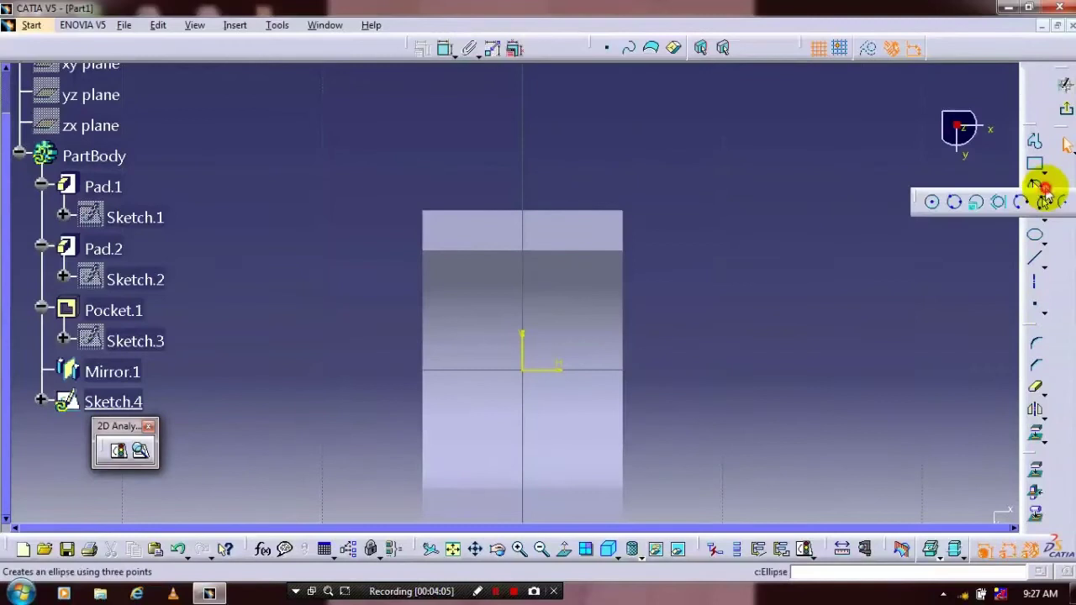
{"action": "left_click", "coordinate": [933, 202]}
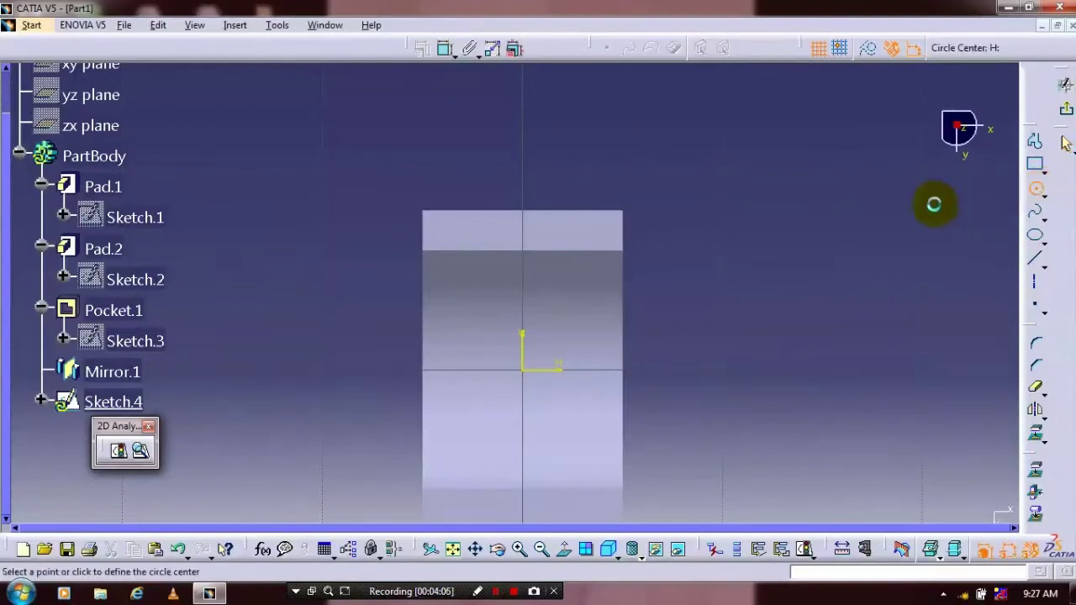
{"action": "left_click", "coordinate": [445, 49]}
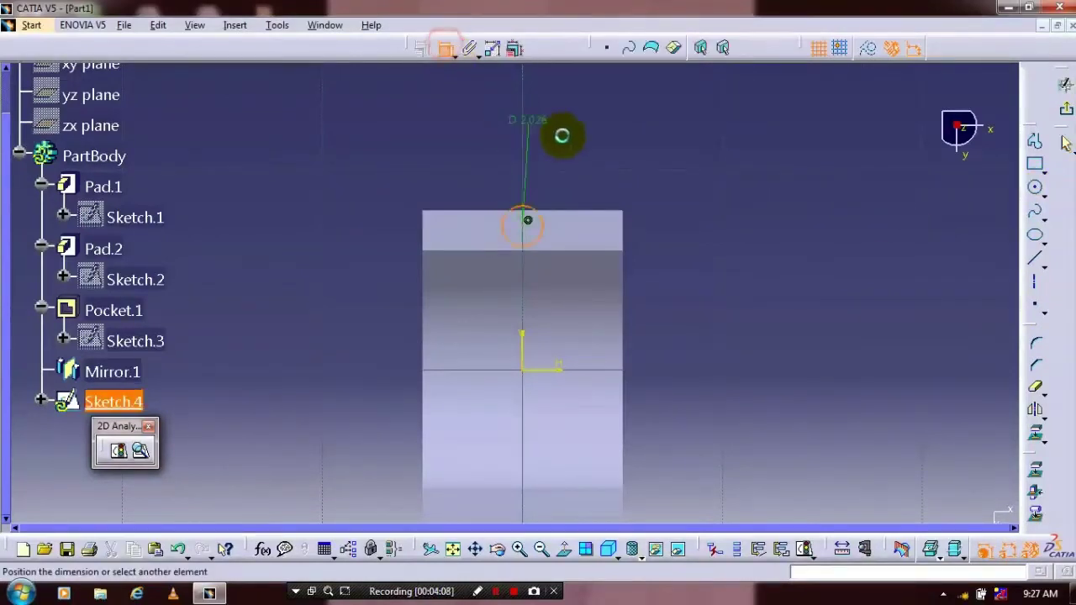
{"action": "double_click", "coordinate": [618, 154]}
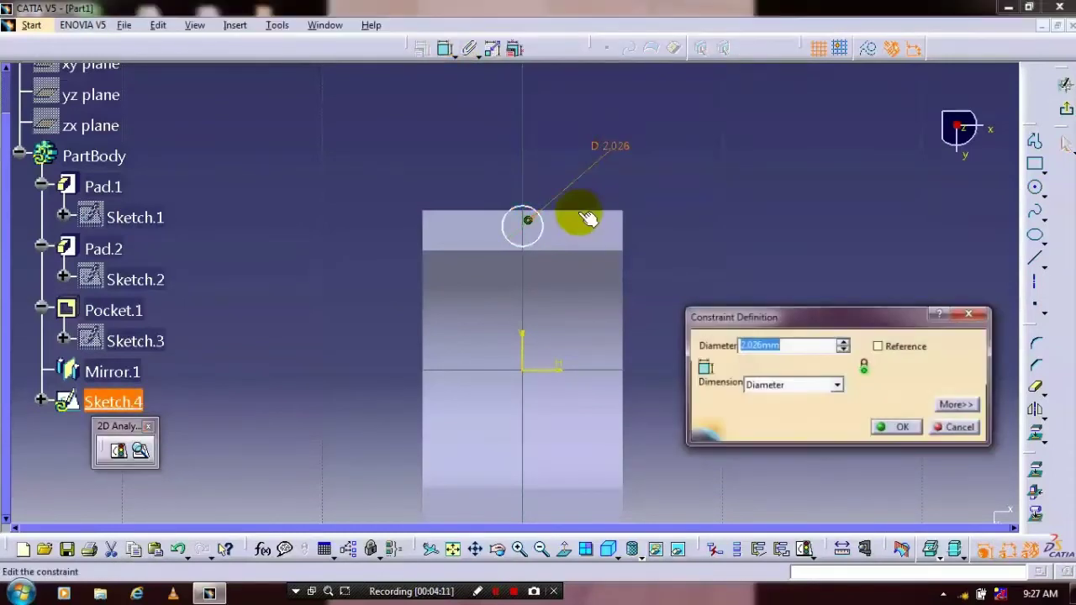
{"action": "type", "text": "2"}
{"action": "key", "text": "Return"}
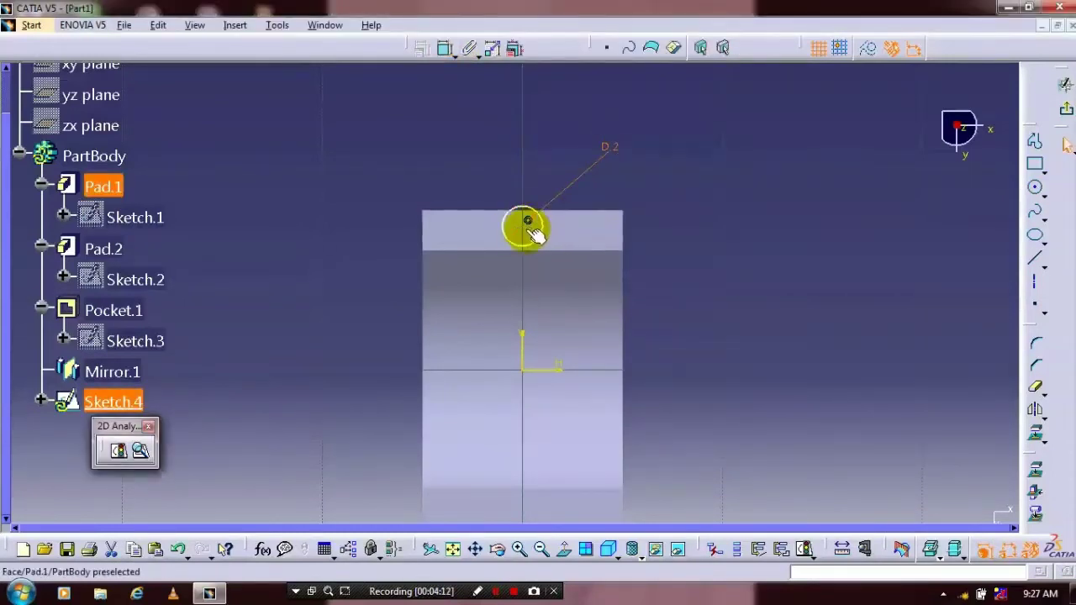
- Set the circle centre 5 from the pad's top edge and exit the sketch
{"action": "left_click", "coordinate": [524, 222]}
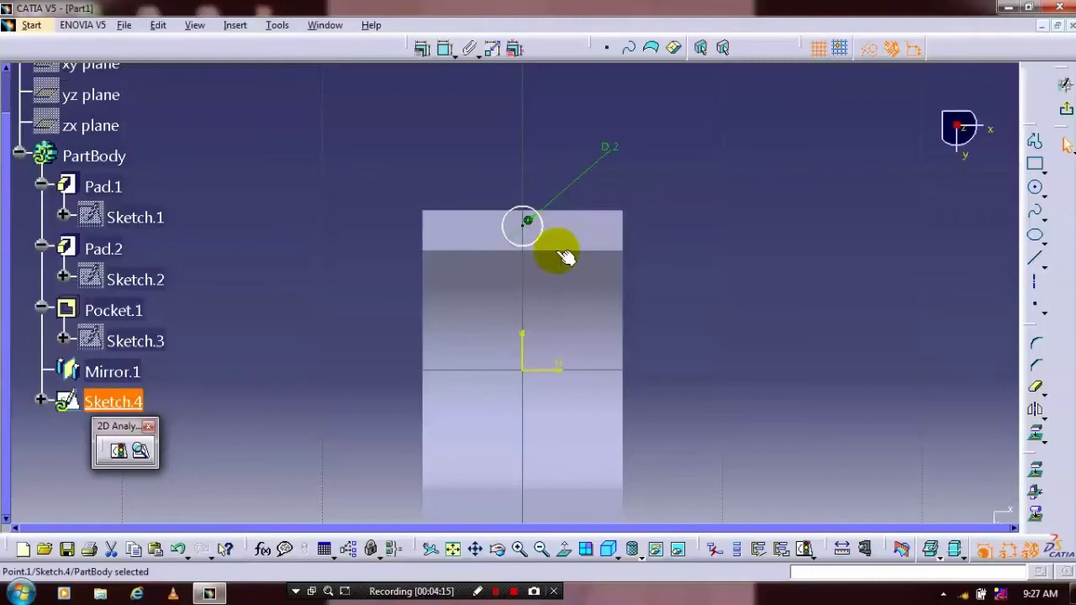
{"action": "left_click", "coordinate": [551, 250], "text": "ctrl"}
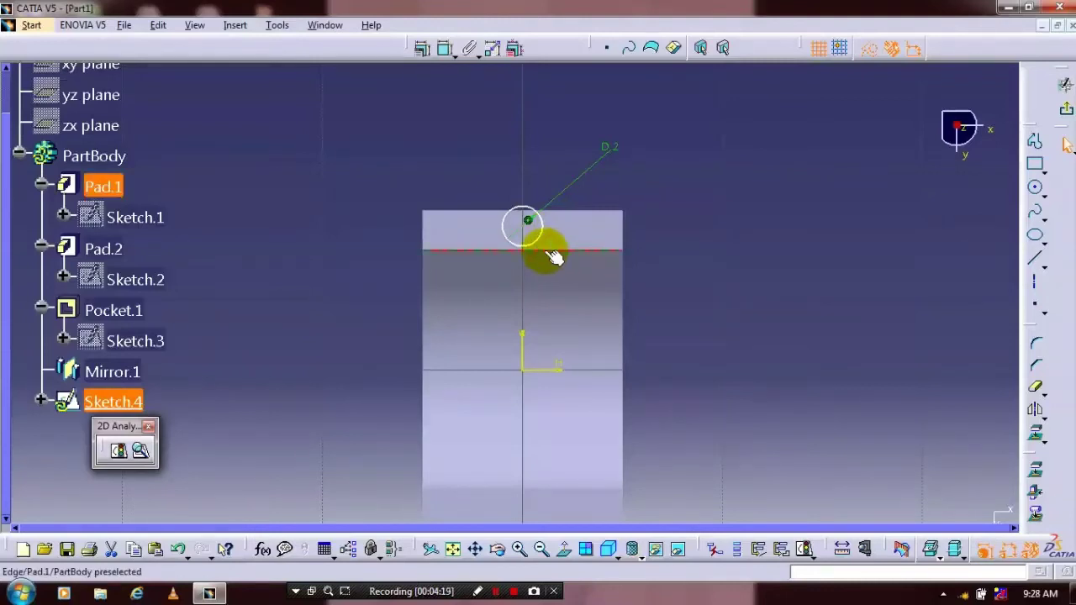
{"action": "left_click", "coordinate": [423, 48]}
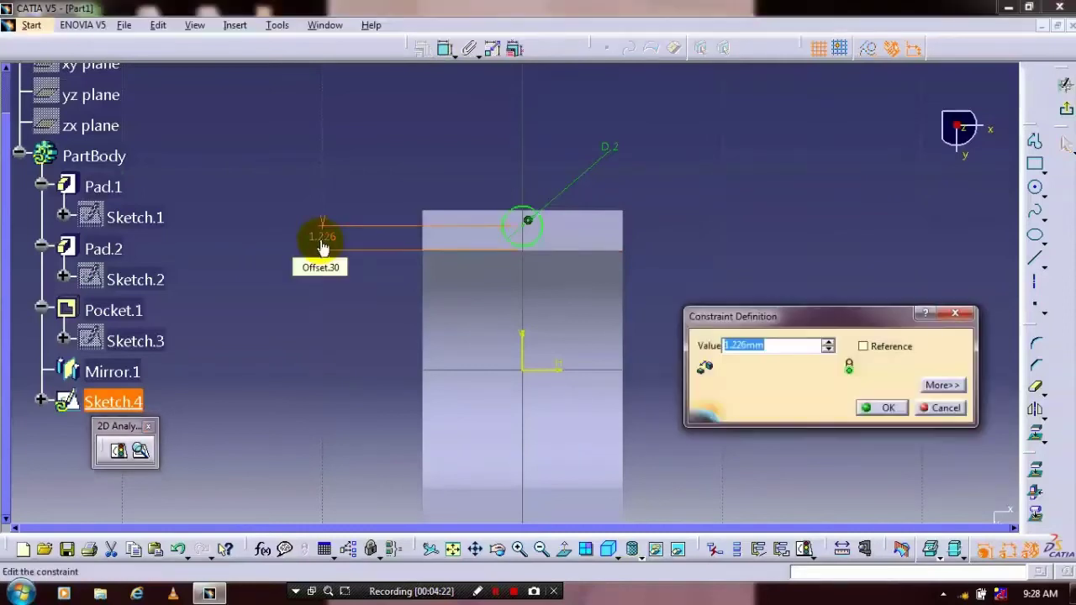
{"action": "type", "text": "5"}
{"action": "key", "text": "Return"}
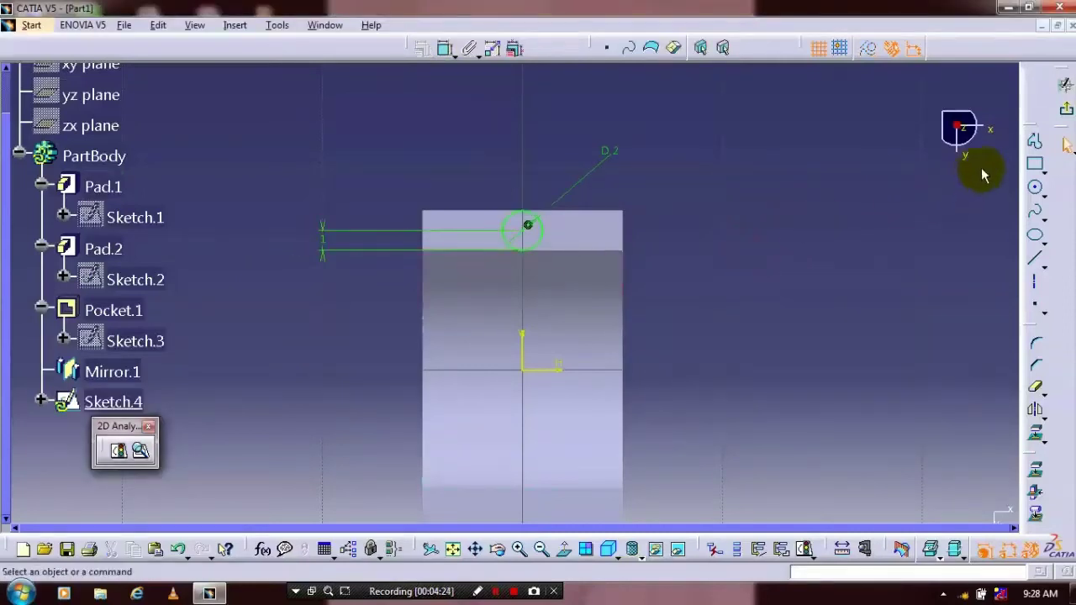
{"action": "left_click", "coordinate": [1064, 110]}
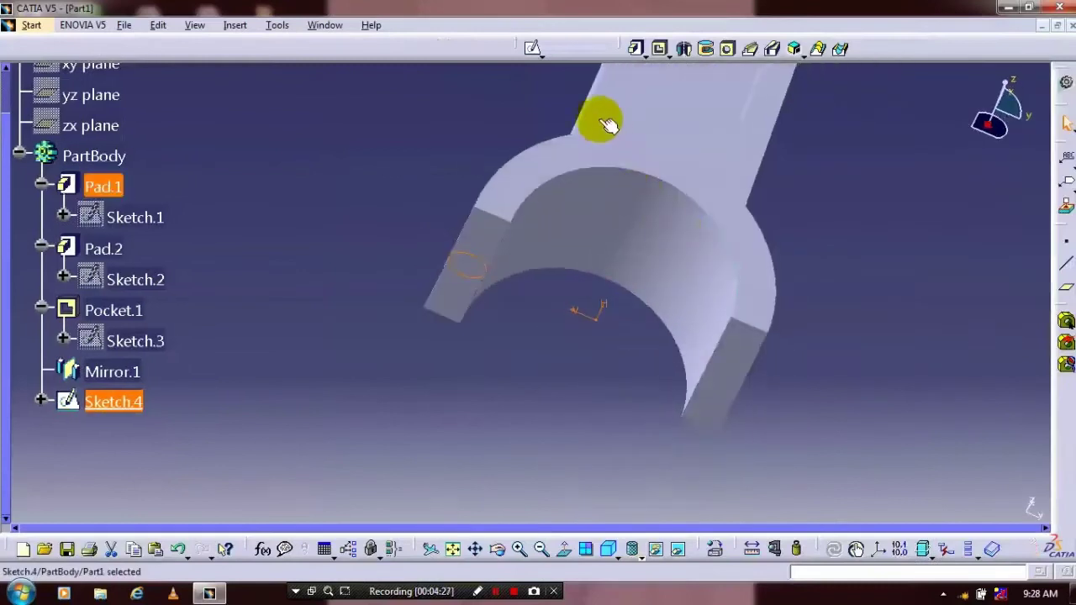
{"action": "left_click", "coordinate": [636, 49]}
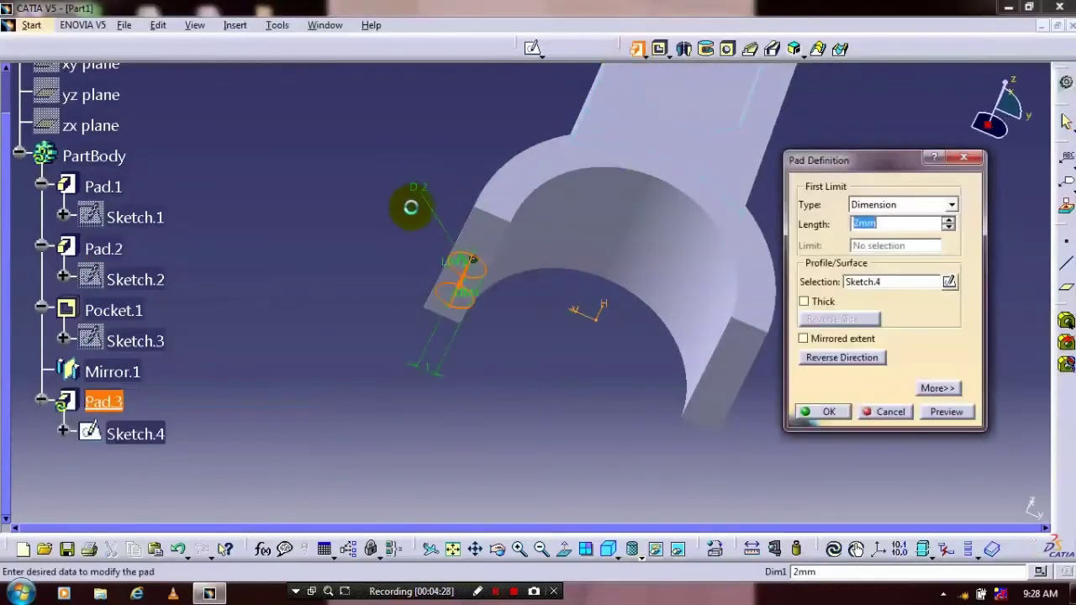
- Pad Sketch.4 7 mm in the reversed direction, toward the cap, as Pad.3
{"action": "mouse_move", "coordinate": [413, 207]}
{"action": "middle_mouse_down"}
{"action": "mouse_move", "coordinate": [493, 301]}
{"action": "mouse_move", "coordinate": [701, 422]}
{"action": "mouse_move", "coordinate": [617, 461]}
{"action": "mouse_move", "coordinate": [524, 379]}
{"action": "mouse_move", "coordinate": [512, 396]}
{"action": "mouse_move", "coordinate": [538, 370]}
{"action": "middle_mouse_up"}
{"action": "left_click", "coordinate": [841, 358]}
{"action": "double_click", "coordinate": [909, 224]}
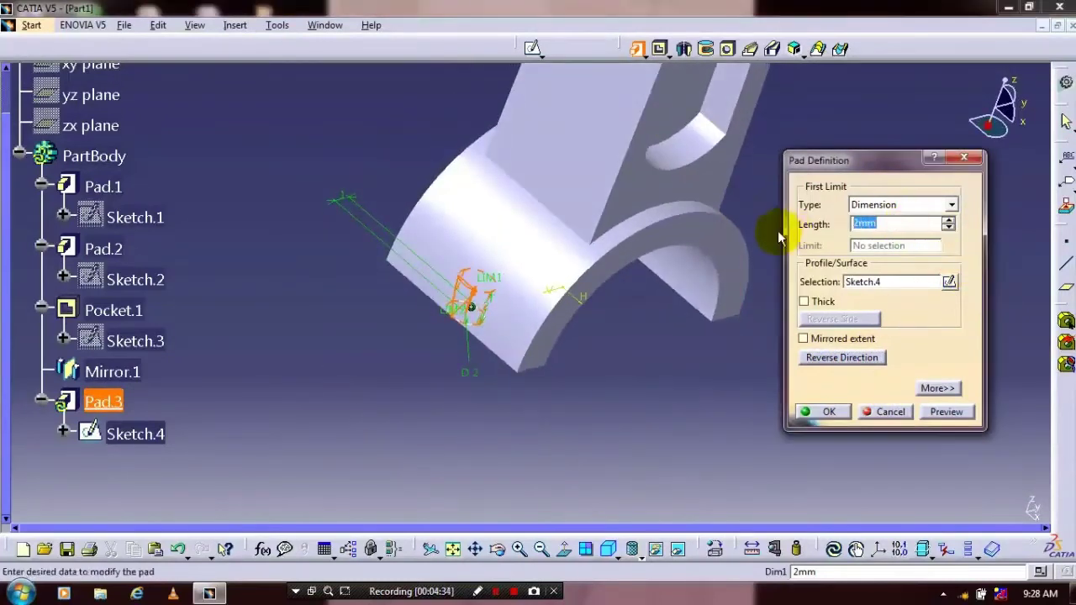
{"action": "type", "text": "7"}
{"action": "left_click", "coordinate": [949, 412]}
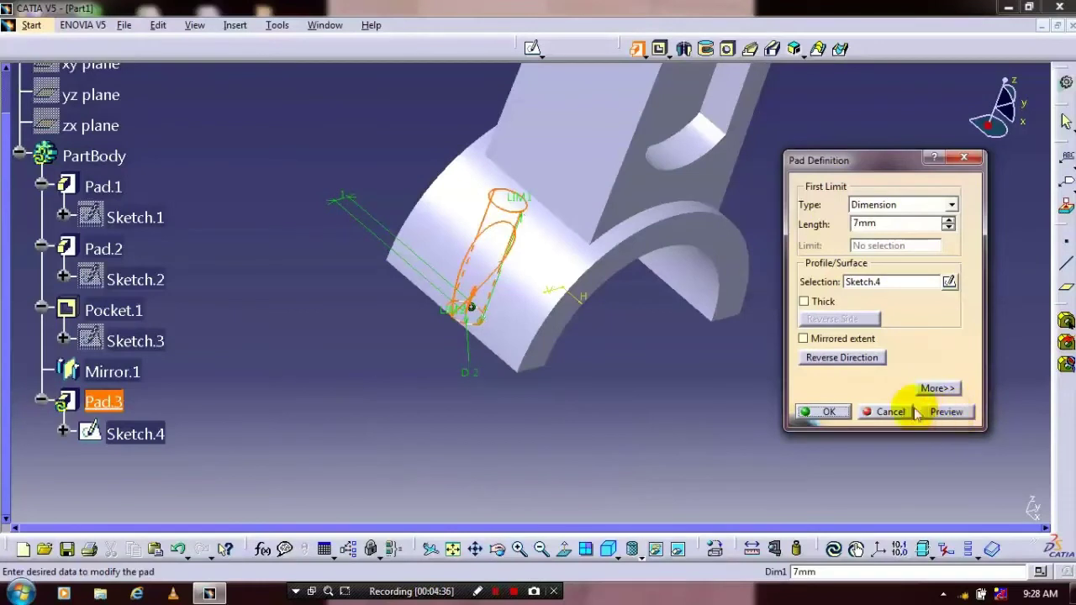
{"action": "key", "text": "Return"}
- Start a new sketch on the top face of the new boss
{"action": "middle_click_drag", "start_coordinate": [488, 212], "coordinate": [488, 198]}
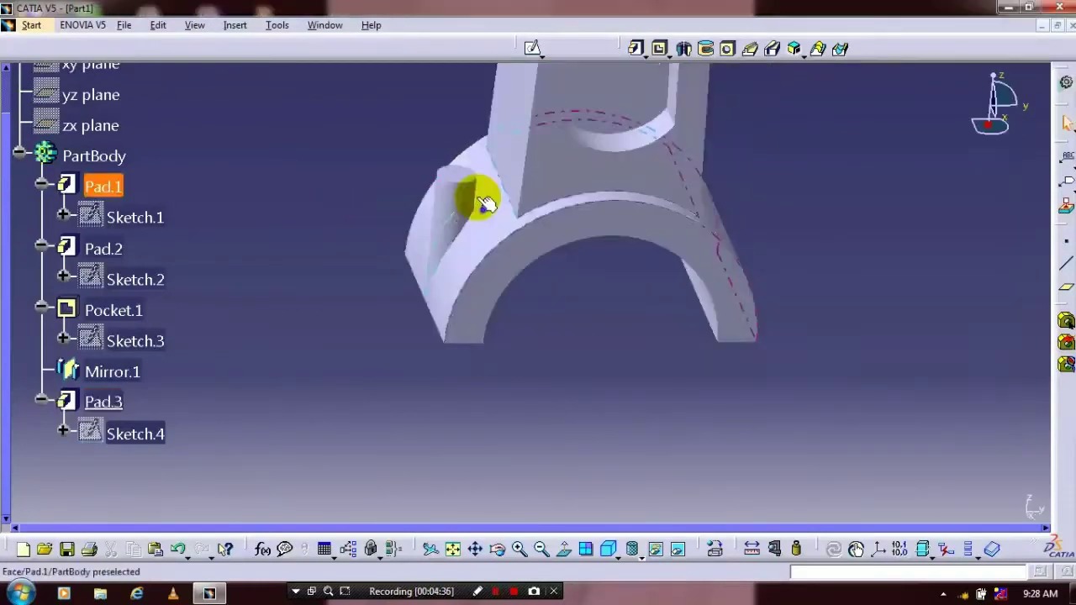
{"action": "left_click", "coordinate": [446, 173]}
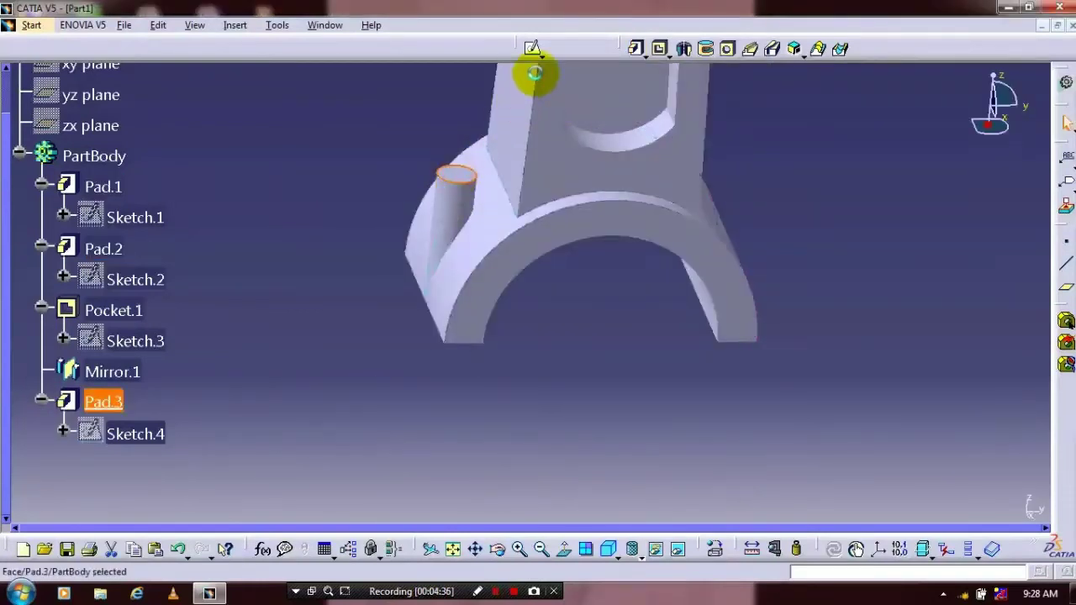
{"action": "left_click", "coordinate": [532, 48]}
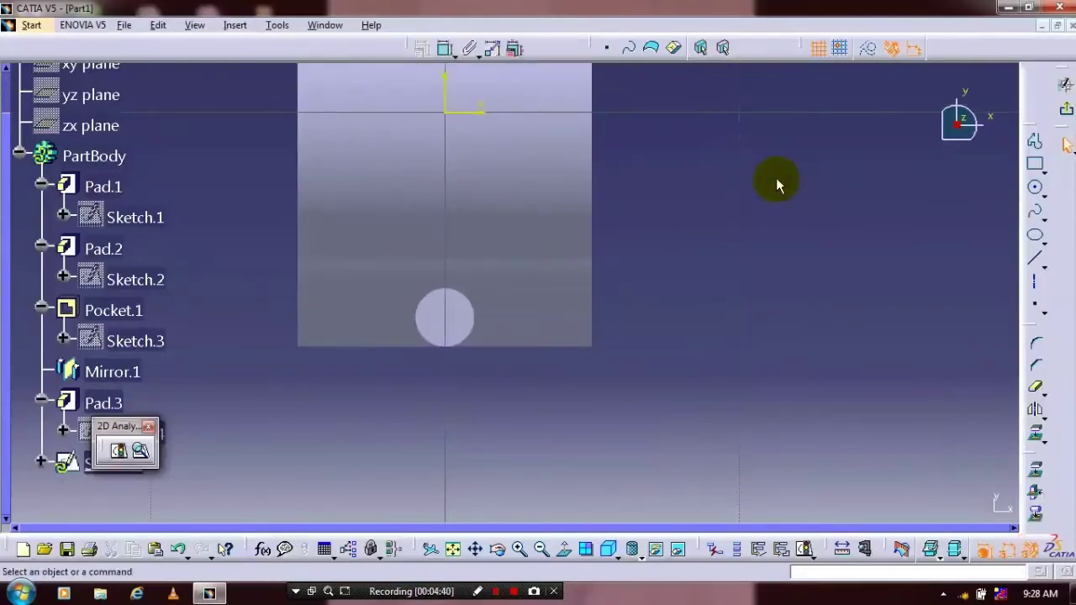
- Draw a circle on the boss face and make it concentric with the boss edge
{"action": "left_click", "coordinate": [1035, 187]}
{"action": "left_click", "coordinate": [444, 320]}
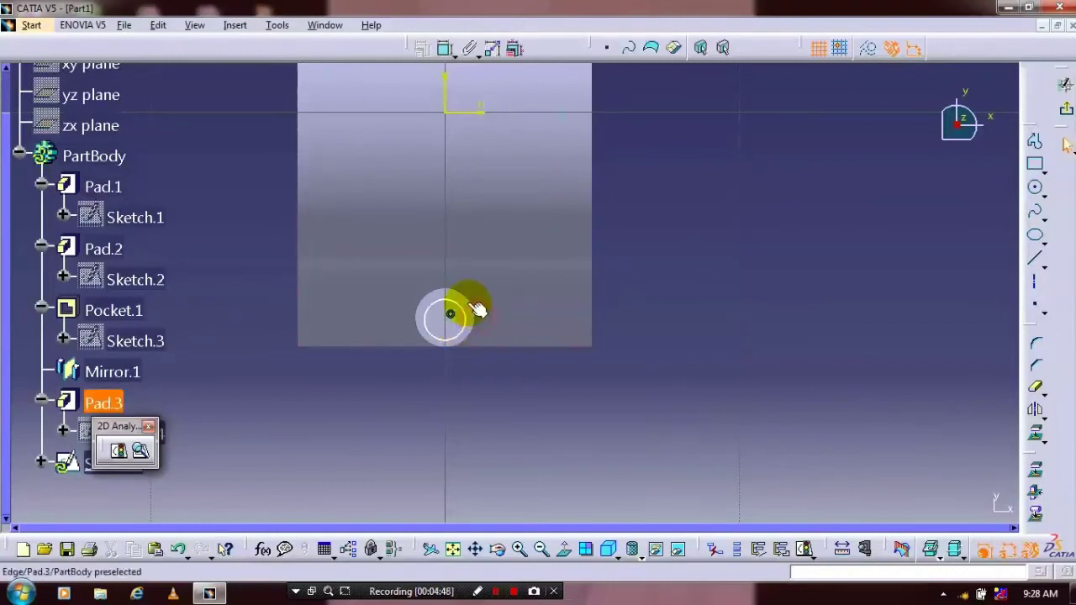
{"action": "left_click", "coordinate": [468, 300]}
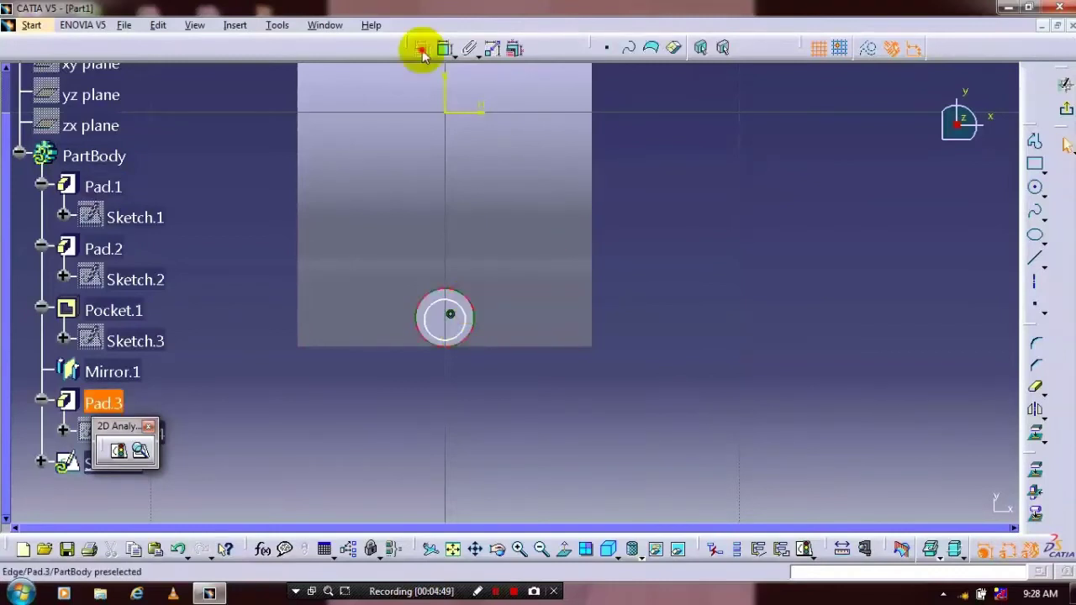
{"action": "left_click", "coordinate": [421, 49]}
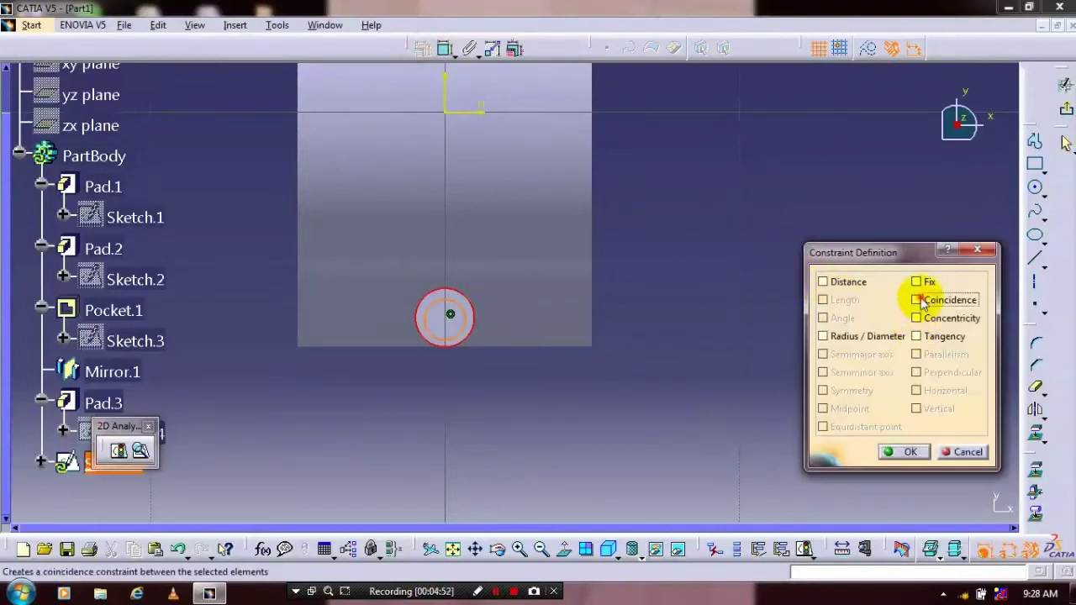
{"action": "left_click", "coordinate": [918, 300]}
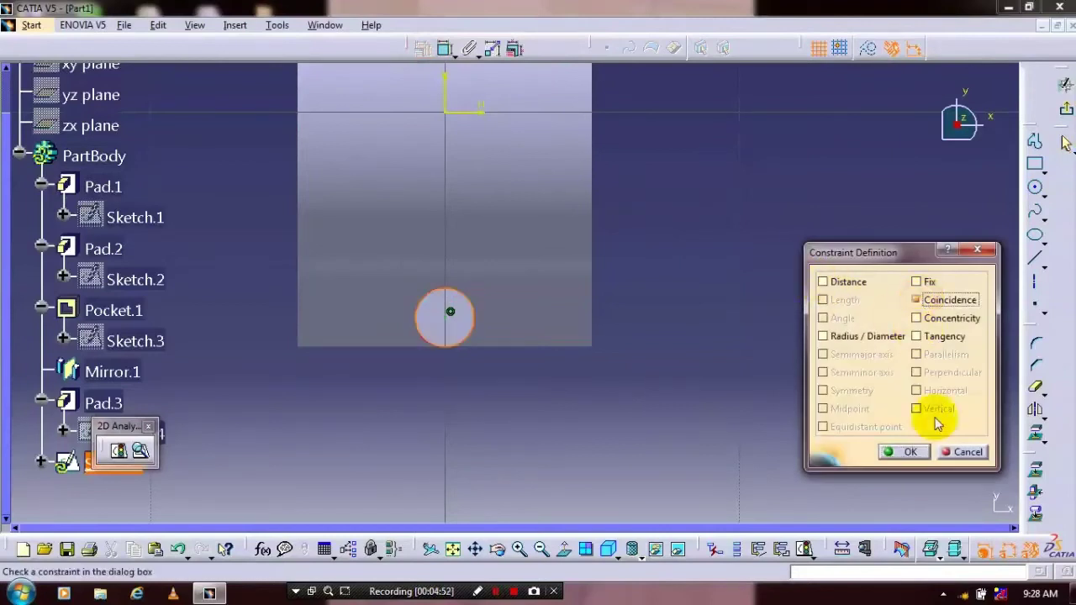
{"action": "left_click", "coordinate": [919, 319]}
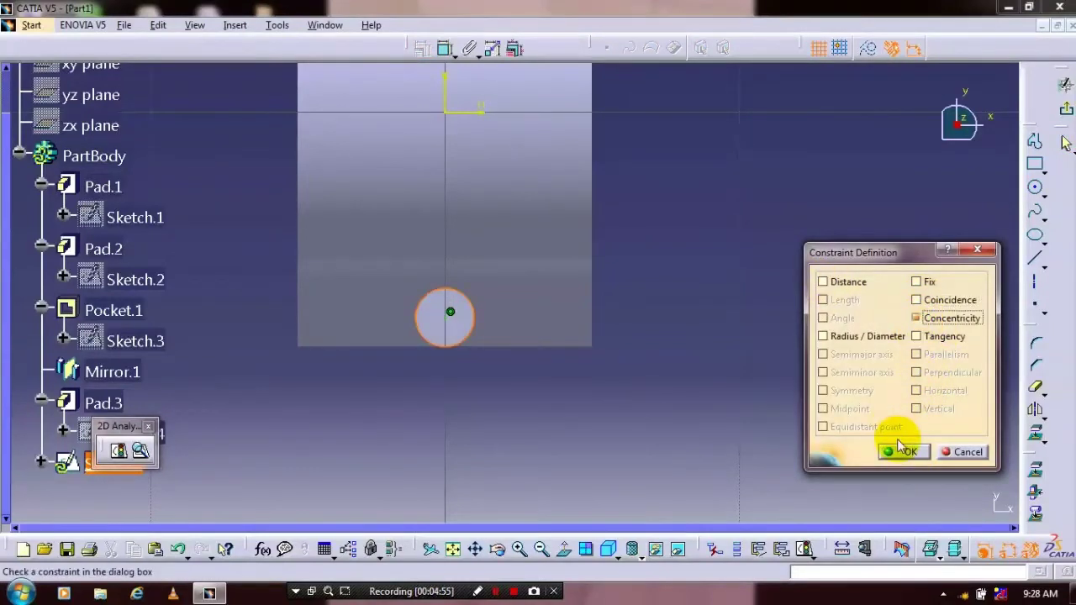
{"action": "left_click", "coordinate": [906, 452]}
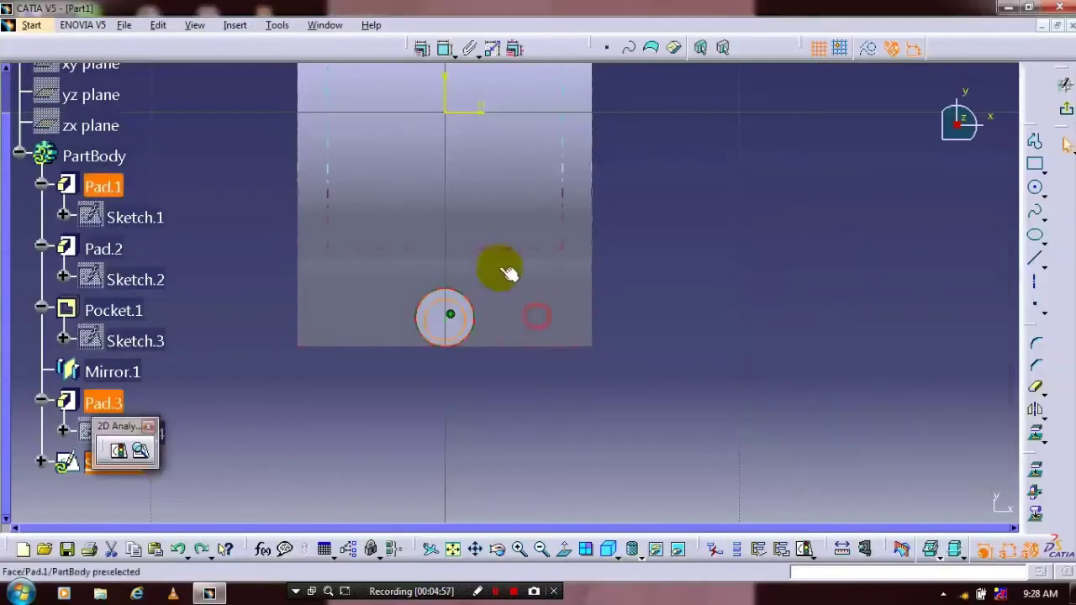
- Give the circle a 1 mm diameter
{"action": "left_click", "coordinate": [420, 50]}
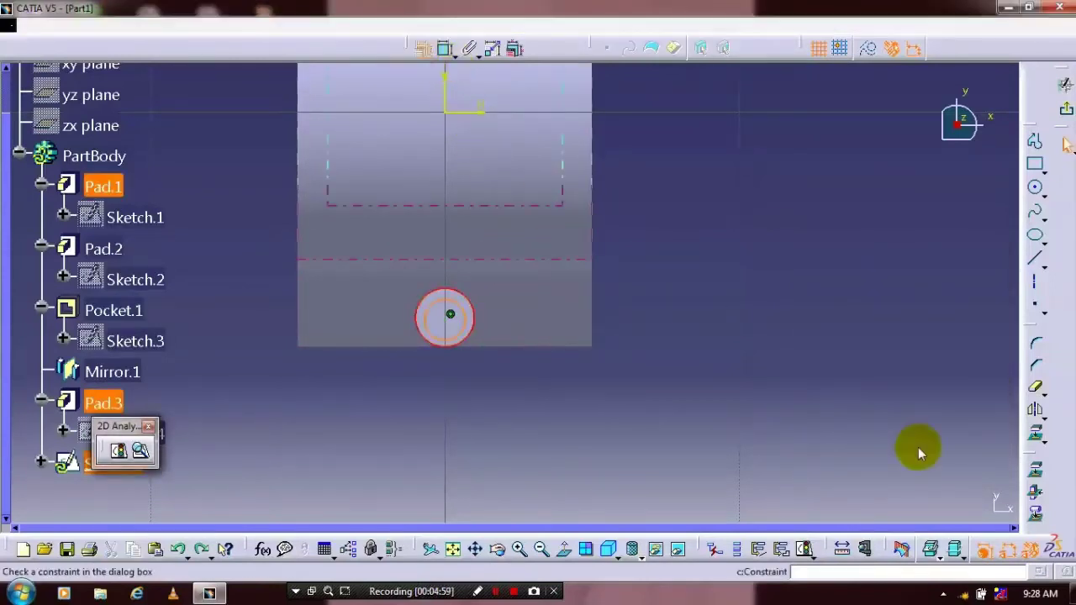
{"action": "left_click", "coordinate": [910, 451]}
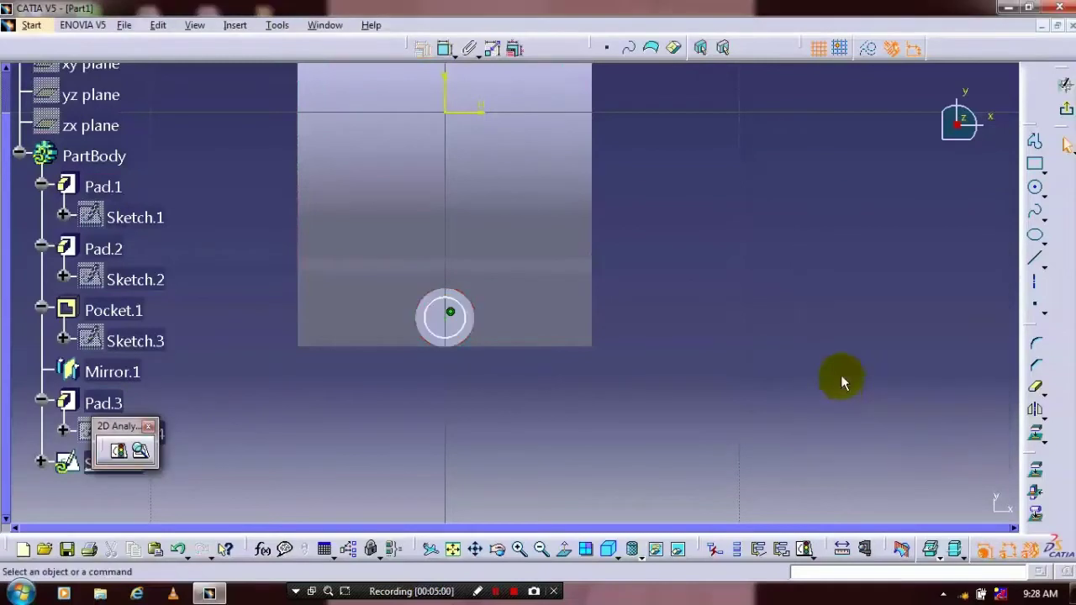
{"action": "left_click", "coordinate": [444, 49]}
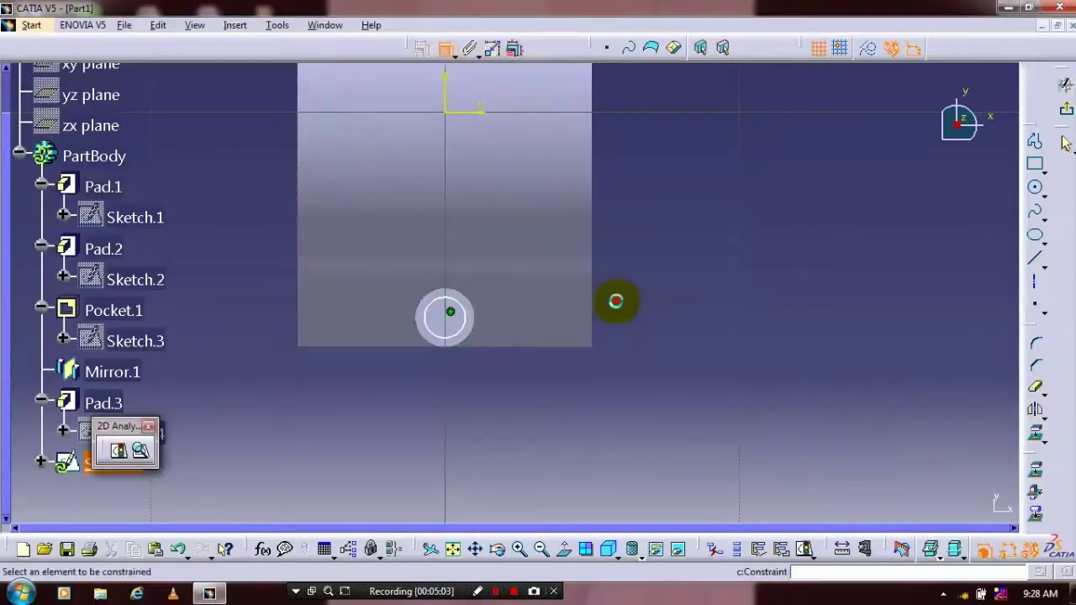
{"action": "double_click", "coordinate": [616, 301]}
{"action": "type", "text": "1"}
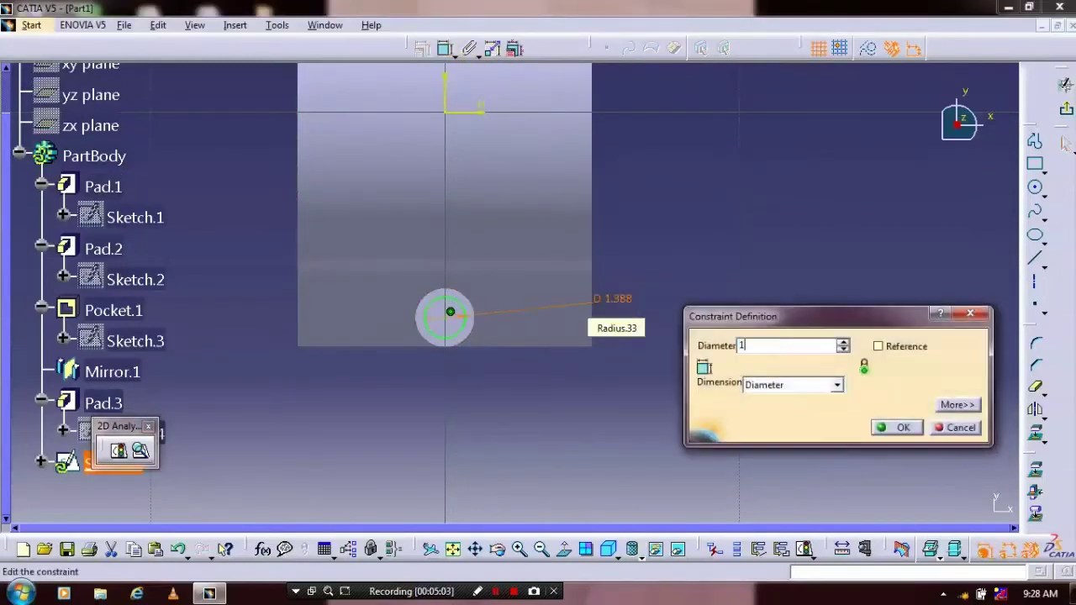
{"action": "key", "text": "Return"}
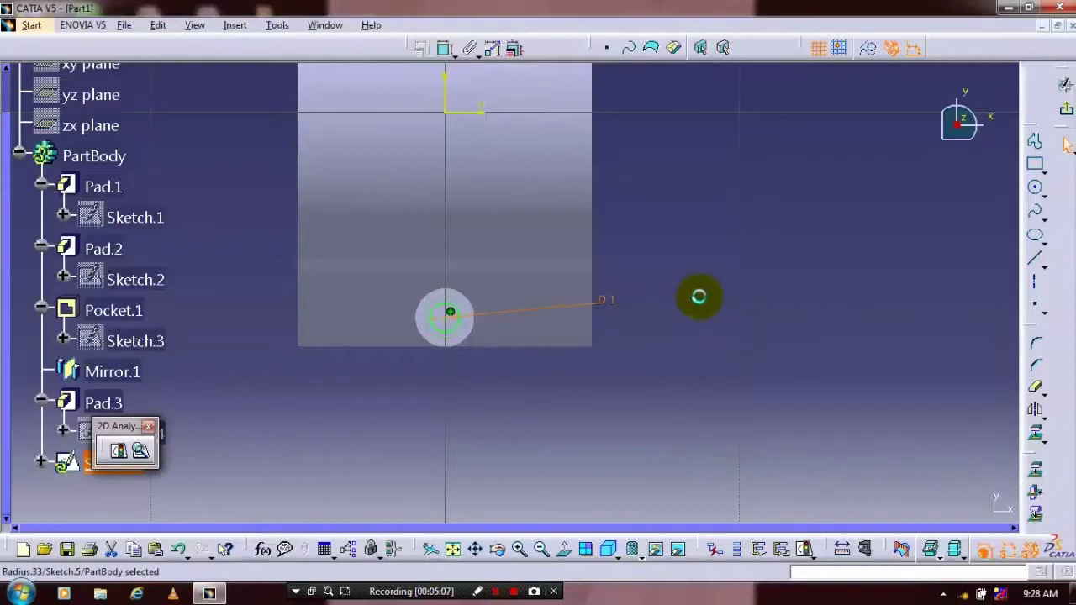
- Cut Sketch.5 as Pocket.3 through the boss, then select Pad.3 with Pocket.3
{"action": "left_click", "coordinate": [652, 51]}
{"action": "left_click", "coordinate": [659, 48]}
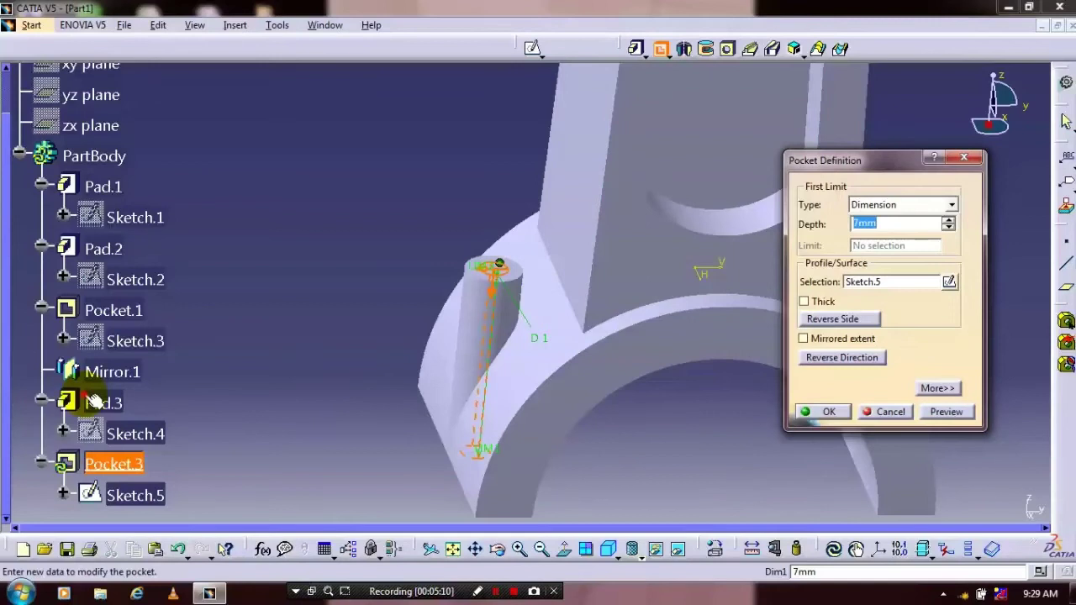
{"action": "key", "text": "Return"}
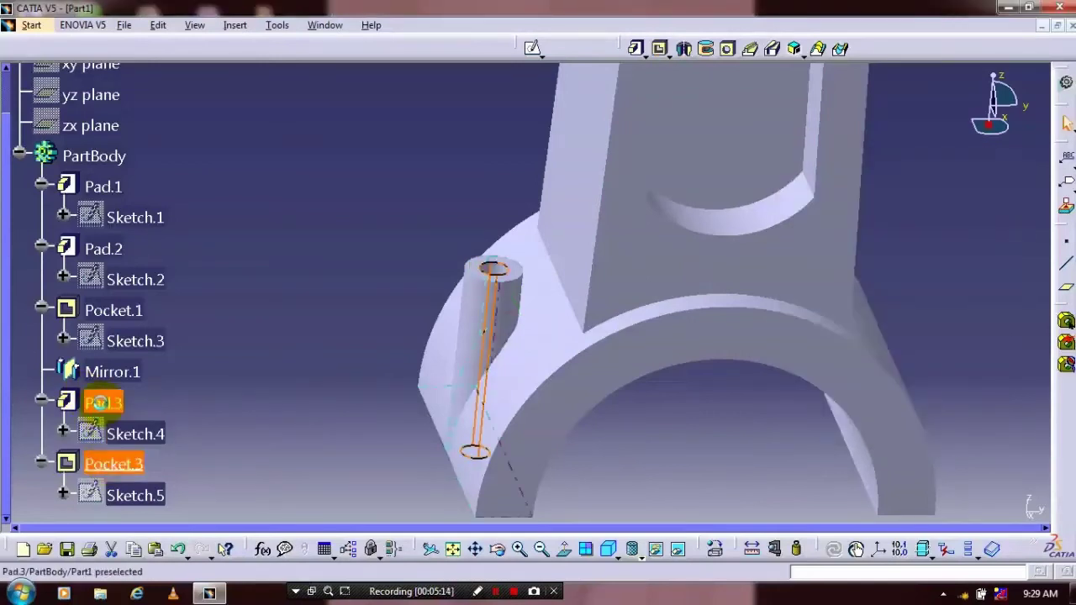
{"action": "left_click", "coordinate": [103, 403], "text": "ctrl"}
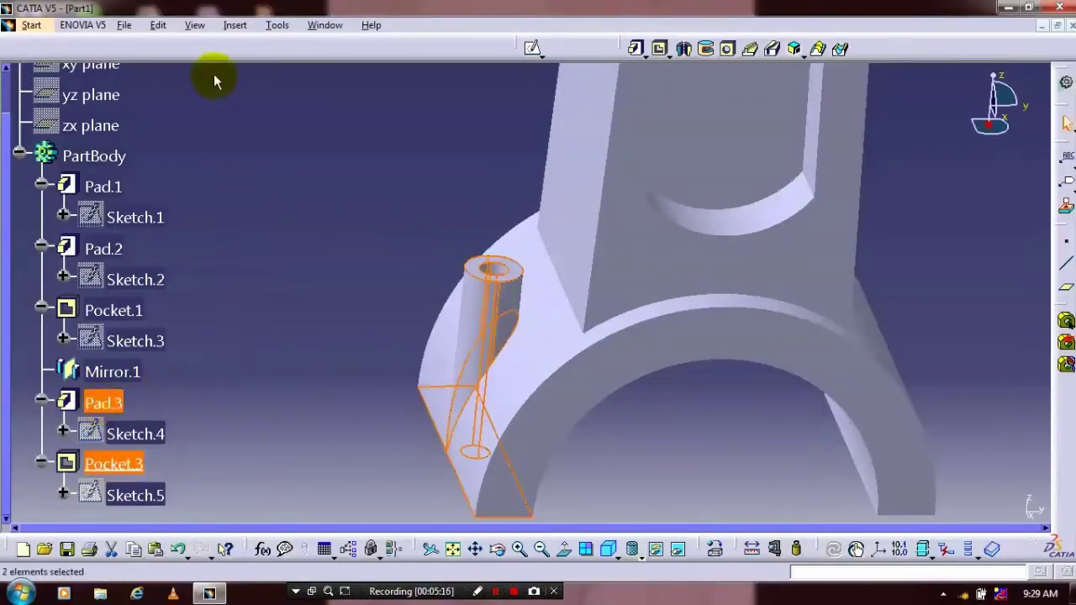
- Mirror Pad.3 and Pocket.3 across the zx plane
{"action": "left_click", "coordinate": [234, 25]}
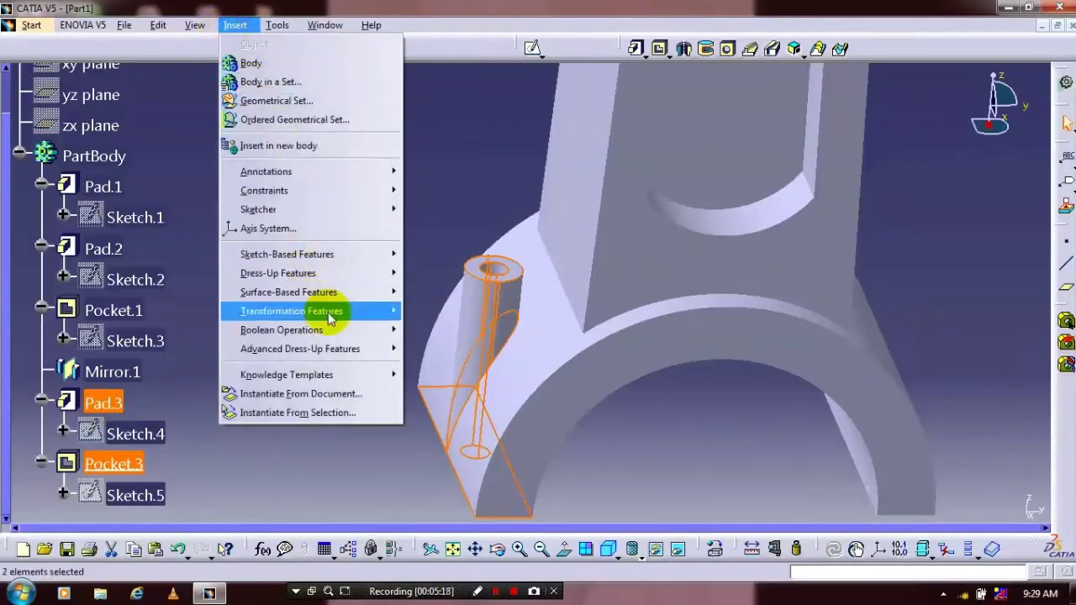
{"action": "mouse_move", "coordinate": [395, 313]}
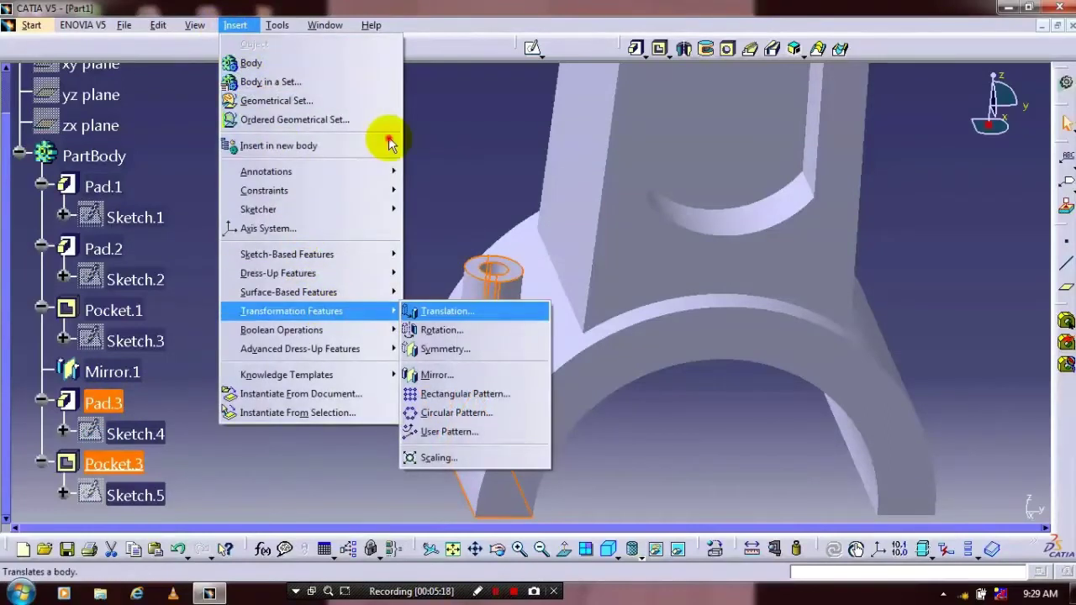
{"action": "key", "text": "m"}
{"action": "middle_click_drag", "start_coordinate": [384, 137], "coordinate": [273, 178]}
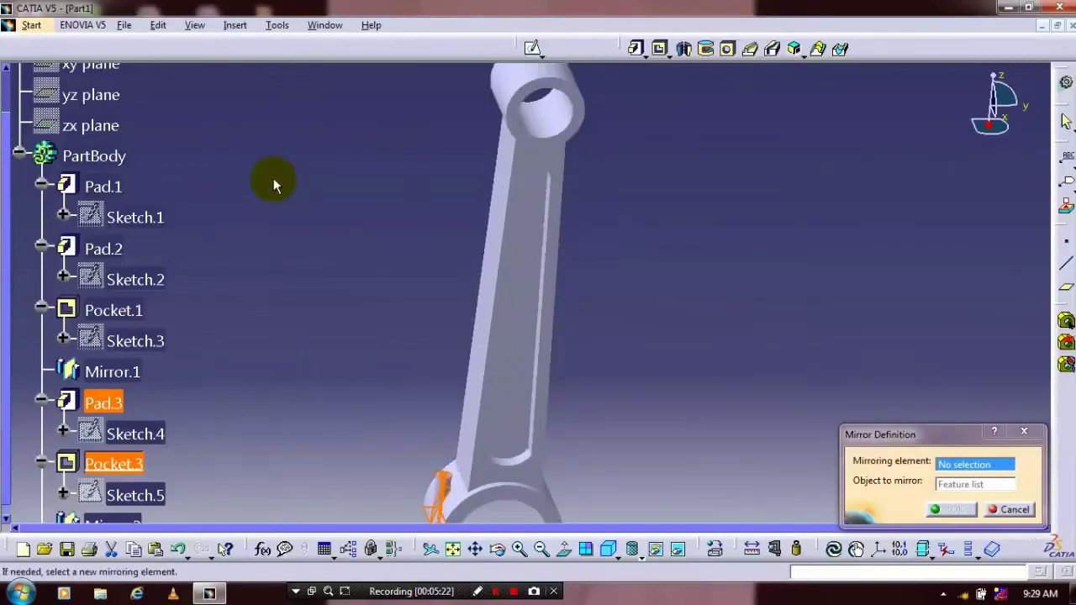
{"action": "right_click", "coordinate": [103, 95]}
{"action": "left_click", "coordinate": [145, 141]}
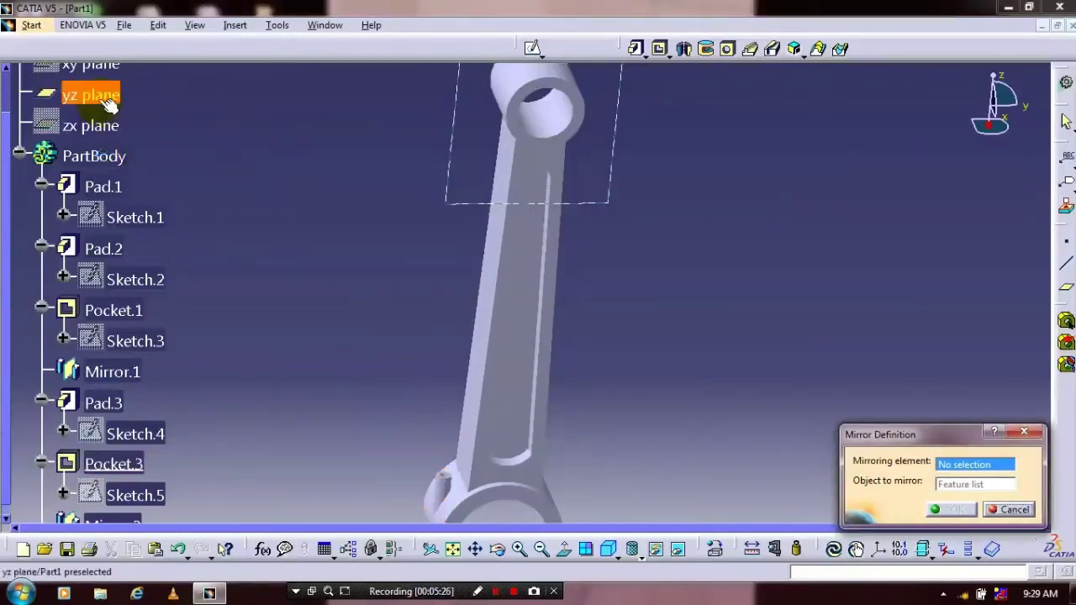
{"action": "left_click", "coordinate": [560, 86]}
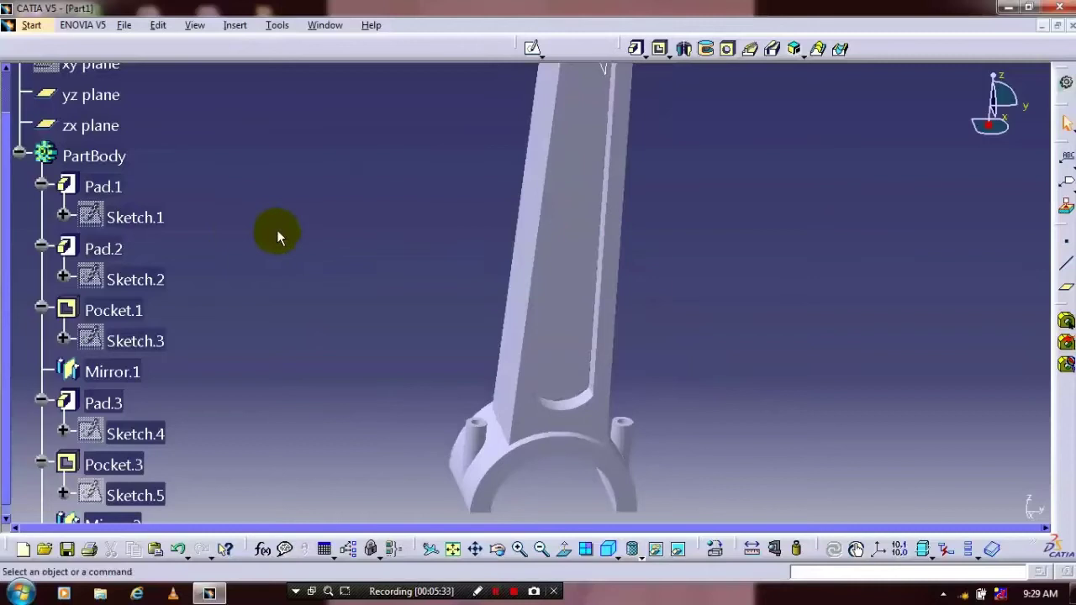
- Hide the yz and zx planes and zoom out to see the whole rod
{"action": "scroll", "coordinate": [202, 185], "scroll_direction": "up", "scroll_amount": 1}
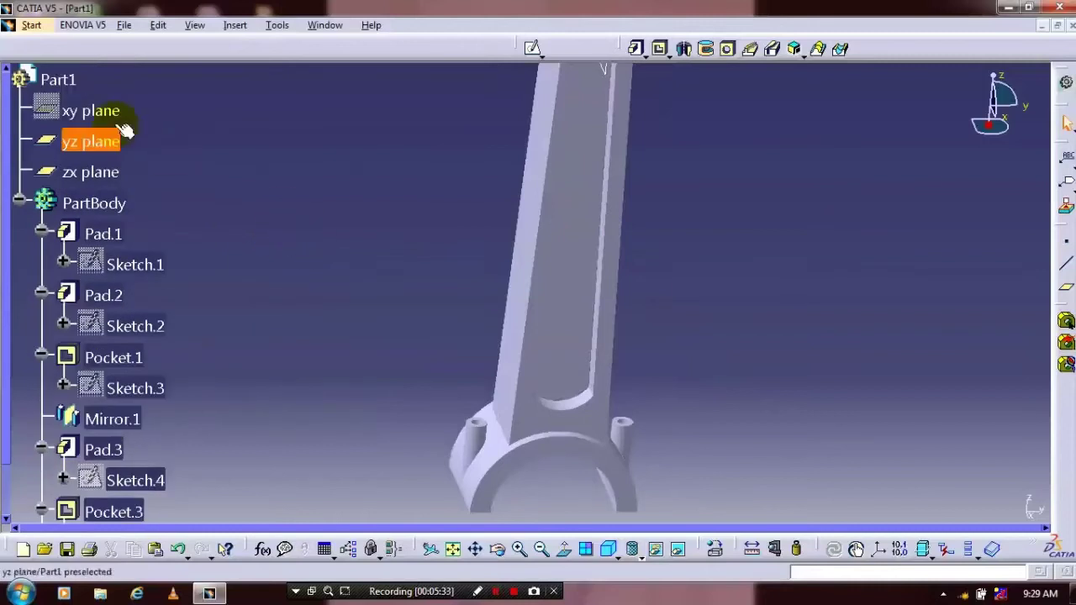
{"action": "left_click", "coordinate": [93, 172], "text": "ctrl"}
{"action": "right_click", "coordinate": [97, 180]}
{"action": "left_click", "coordinate": [132, 235]}
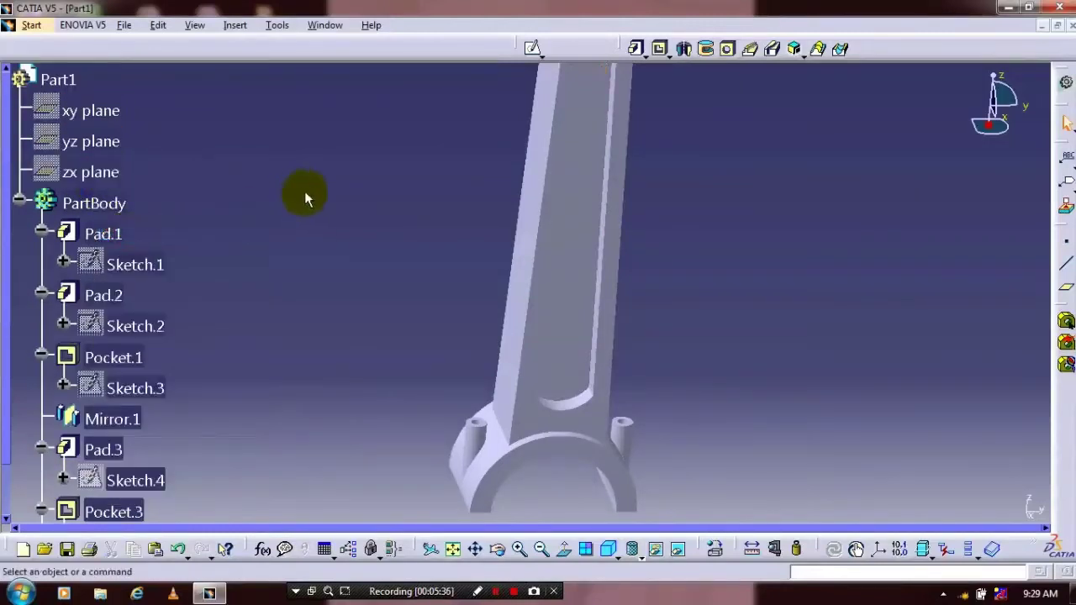
{"action": "mouse_move", "coordinate": [435, 269]}
{"action": "middle_mouse_down"}
{"action": "mouse_move", "coordinate": [446, 343]}
{"action": "mouse_move", "coordinate": [579, 378]}
{"action": "mouse_move", "coordinate": [596, 361]}
{"action": "mouse_move", "coordinate": [446, 411]}
{"action": "mouse_move", "coordinate": [345, 87]}
{"action": "mouse_move", "coordinate": [332, 80]}
{"action": "middle_mouse_up"}
{"action": "left_click", "coordinate": [234, 25]}
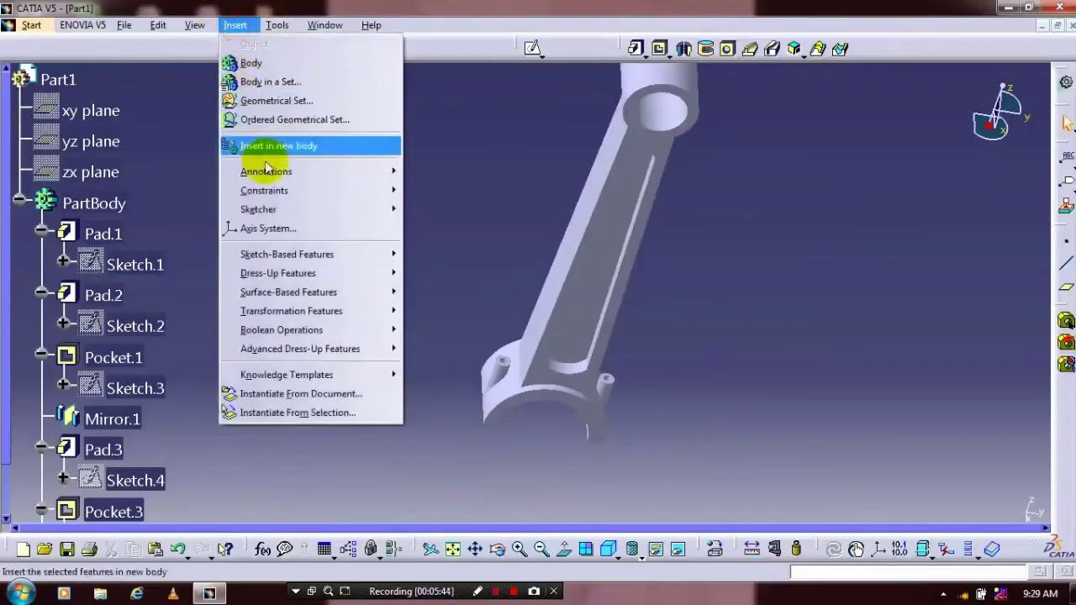
- Fillet the four edges where the shank meets the big end with a 0.3 mm radius
{"action": "mouse_move", "coordinate": [286, 213]}
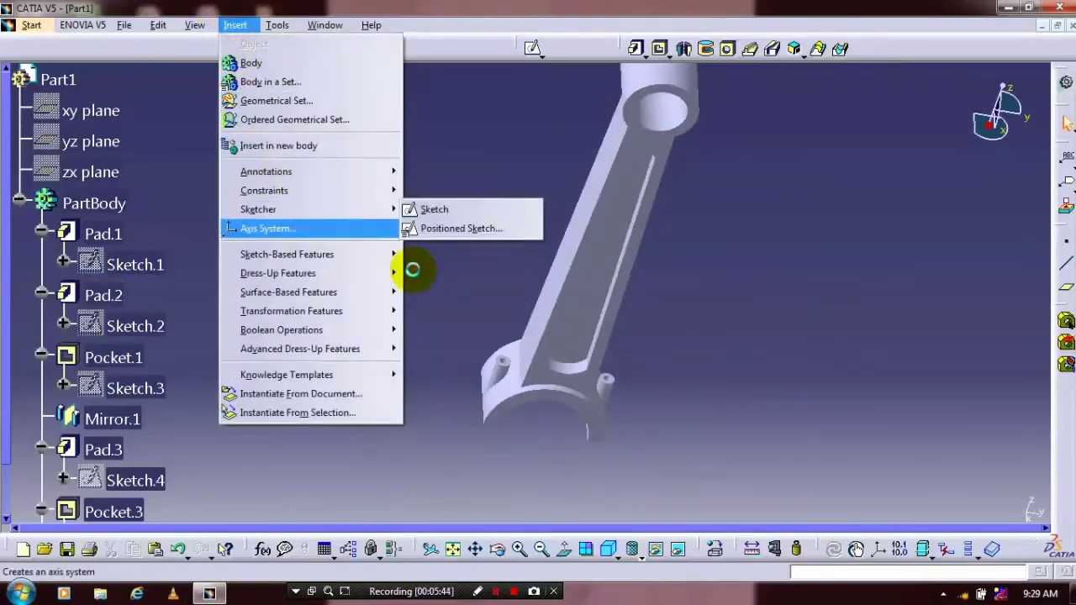
{"action": "left_click", "coordinate": [414, 273]}
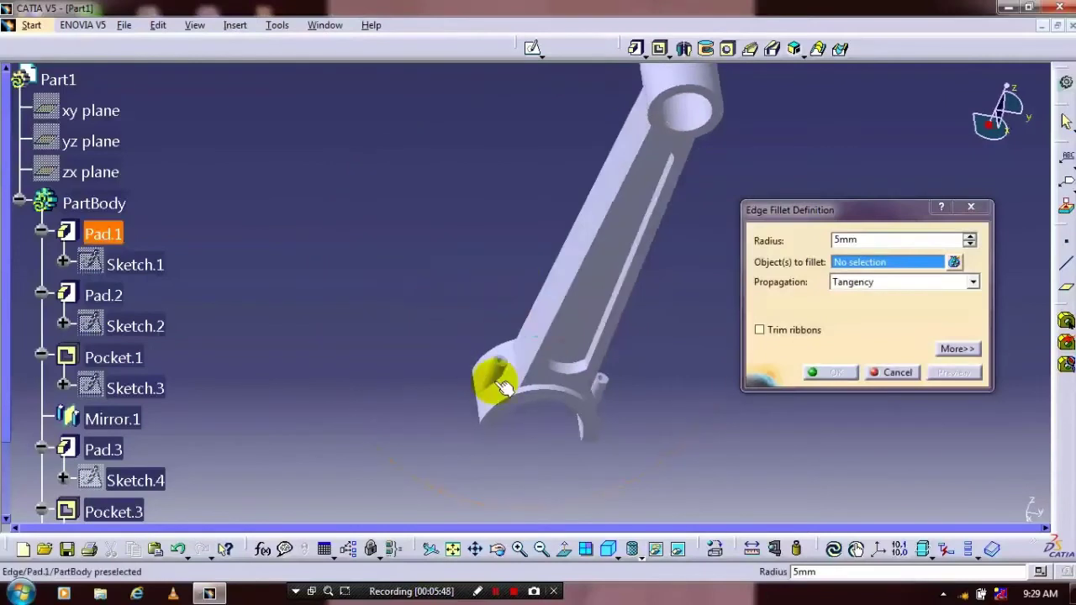
{"action": "left_click", "coordinate": [511, 357]}
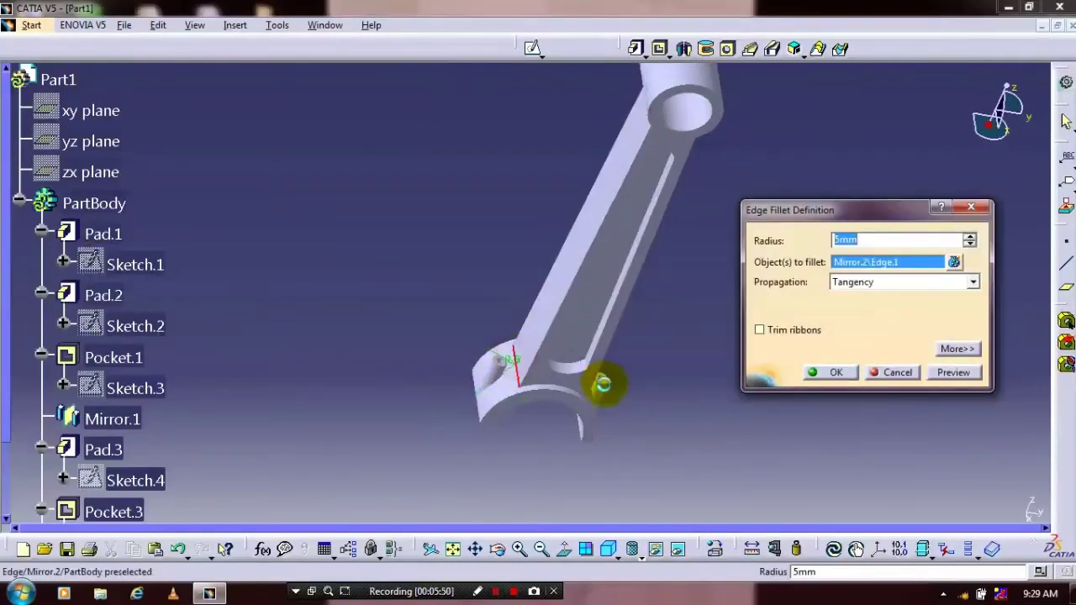
{"action": "middle_click_drag", "start_coordinate": [602, 384], "coordinate": [528, 391]}
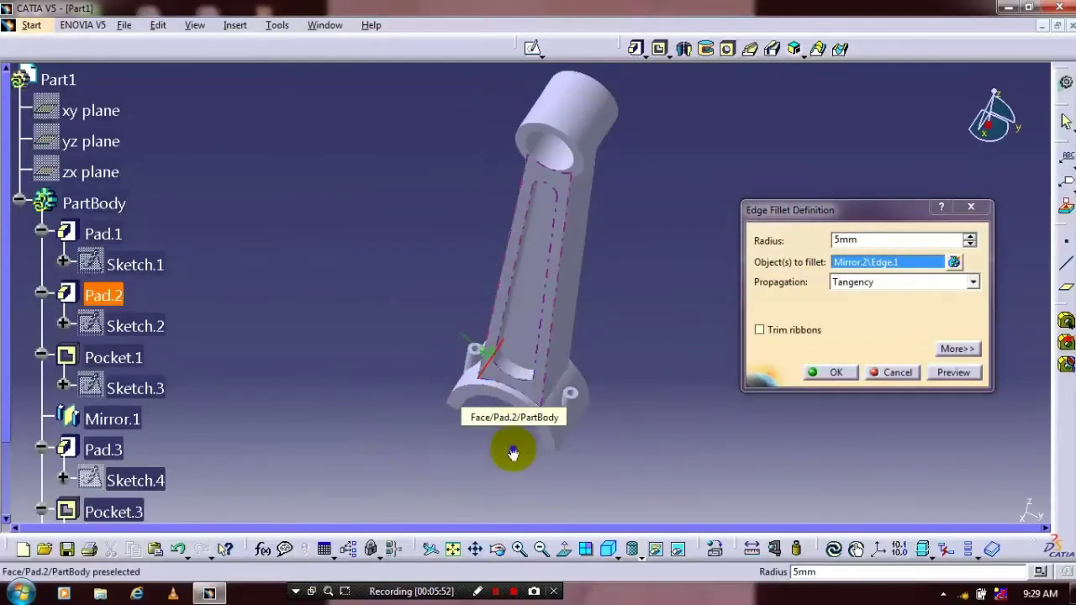
{"action": "middle_click_drag", "start_coordinate": [513, 453], "coordinate": [507, 409]}
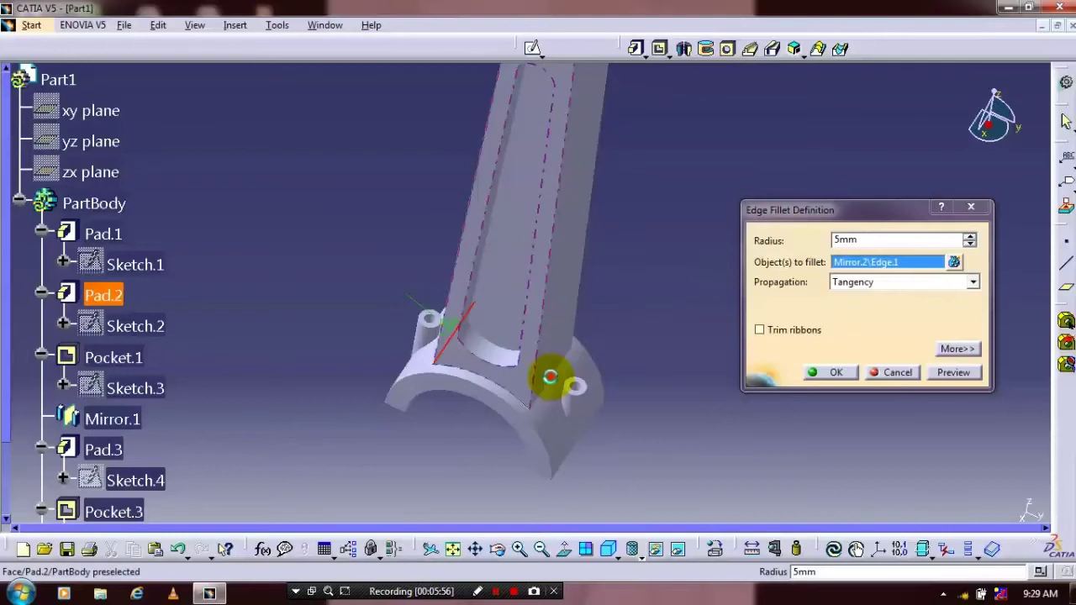
{"action": "left_click", "coordinate": [550, 377]}
{"action": "mouse_move", "coordinate": [608, 295]}
{"action": "middle_mouse_down"}
{"action": "mouse_move", "coordinate": [488, 353]}
{"action": "mouse_move", "coordinate": [378, 437]}
{"action": "mouse_move", "coordinate": [591, 290]}
{"action": "middle_mouse_up"}
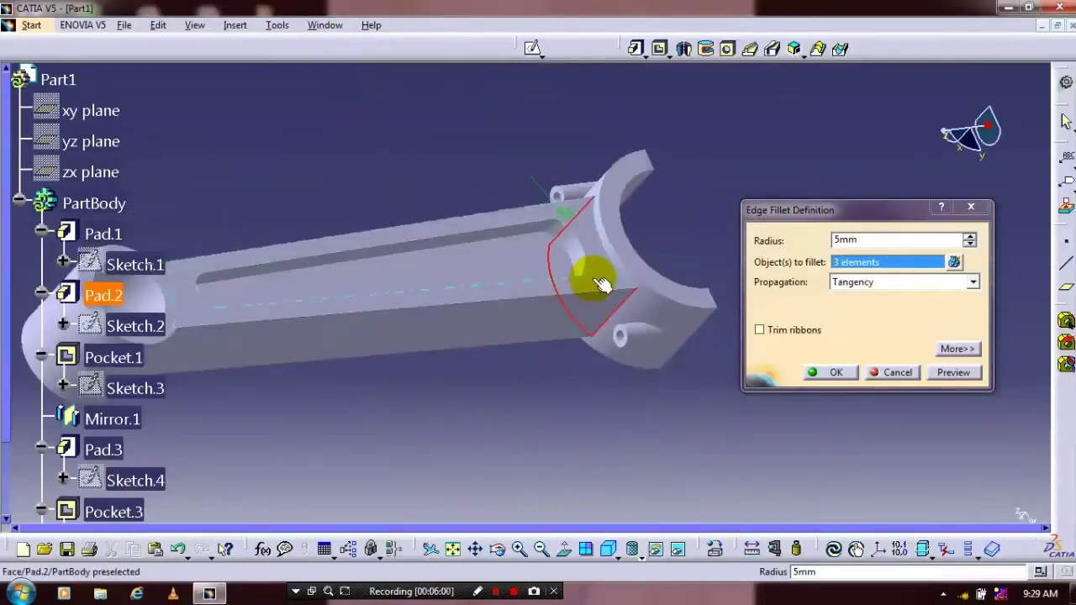
{"action": "left_click", "coordinate": [619, 257]}
{"action": "middle_click_drag", "start_coordinate": [344, 384], "coordinate": [363, 373]}
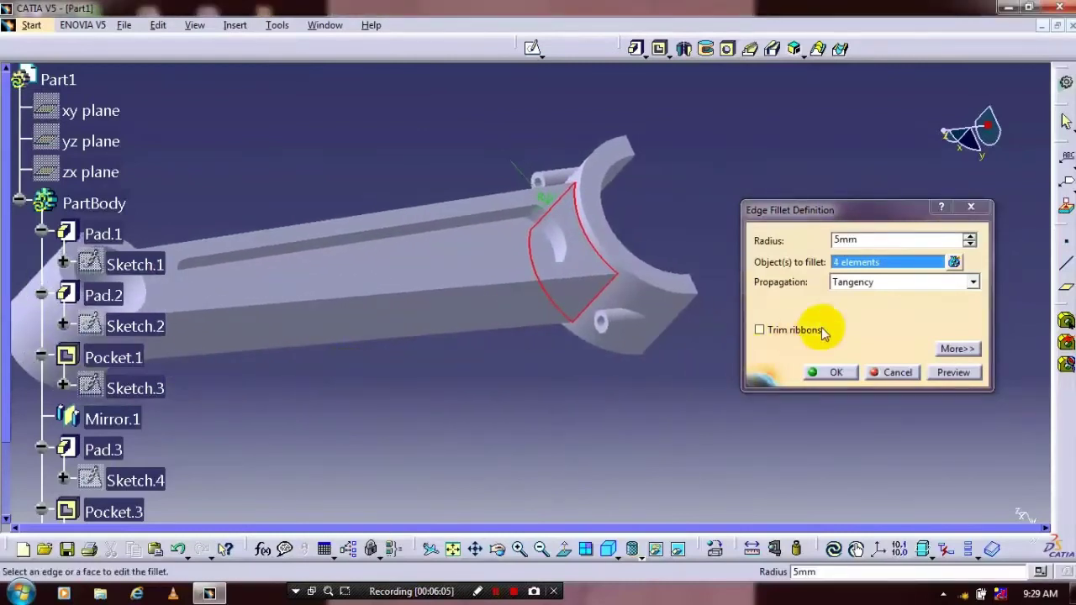
{"action": "double_click", "coordinate": [876, 237]}
{"action": "type", "text": "0.3"}
{"action": "key", "text": "Return"}
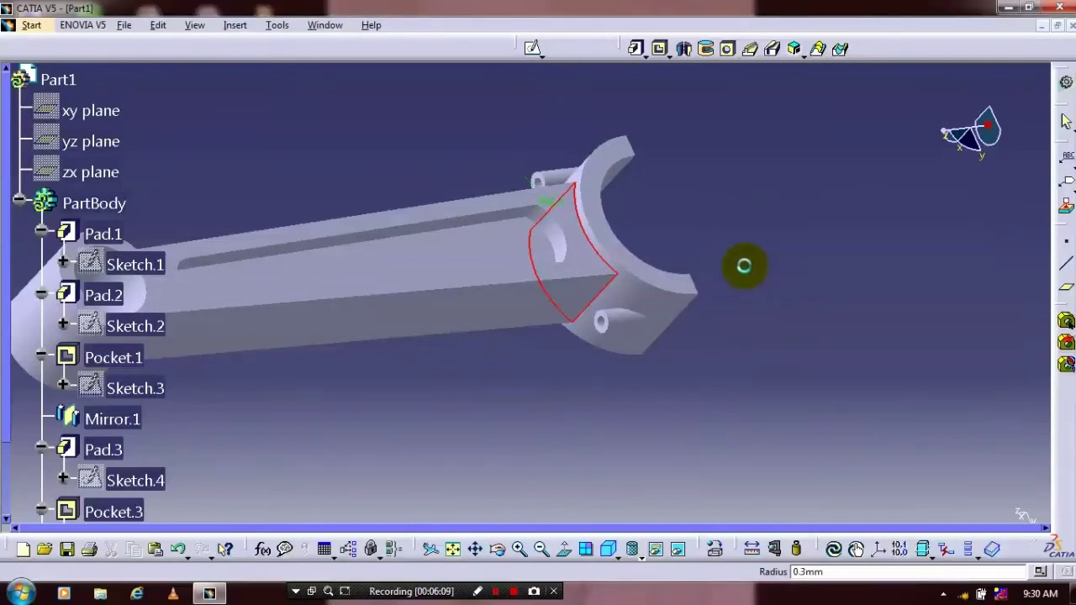
- Turn the part back upright and bring up the material library
{"action": "middle_click_drag", "start_coordinate": [463, 379], "coordinate": [655, 353]}
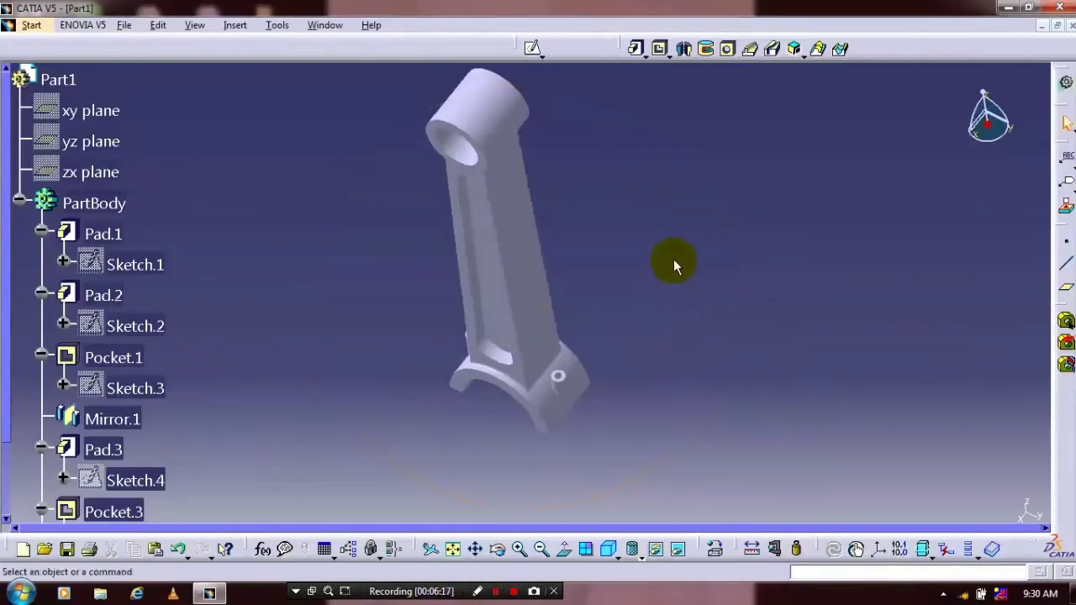
{"action": "middle_click_drag", "start_coordinate": [383, 244], "coordinate": [427, 315]}
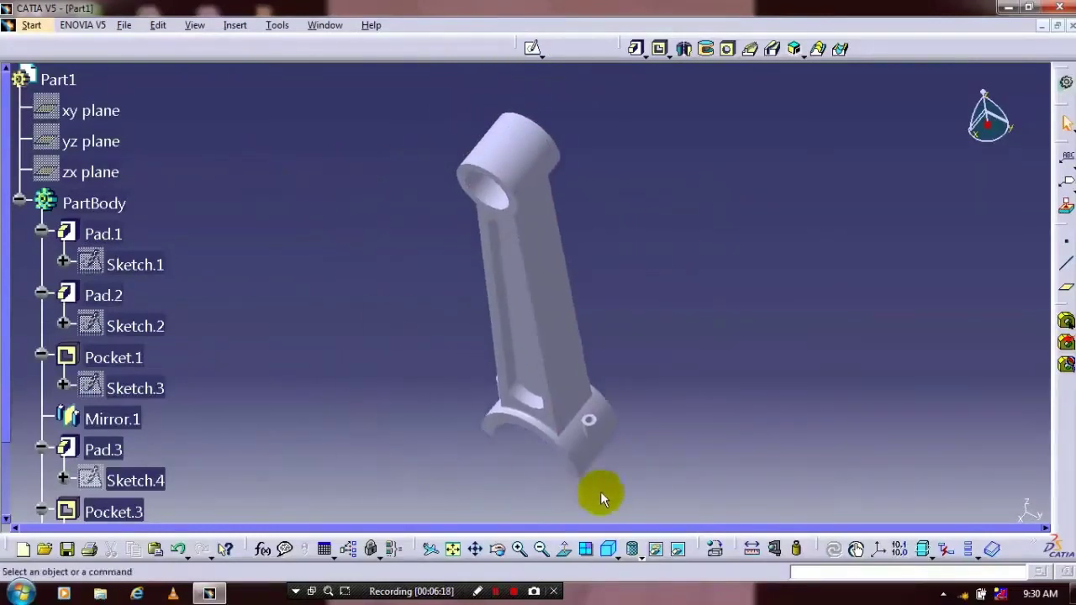
{"action": "left_click", "coordinate": [715, 548]}
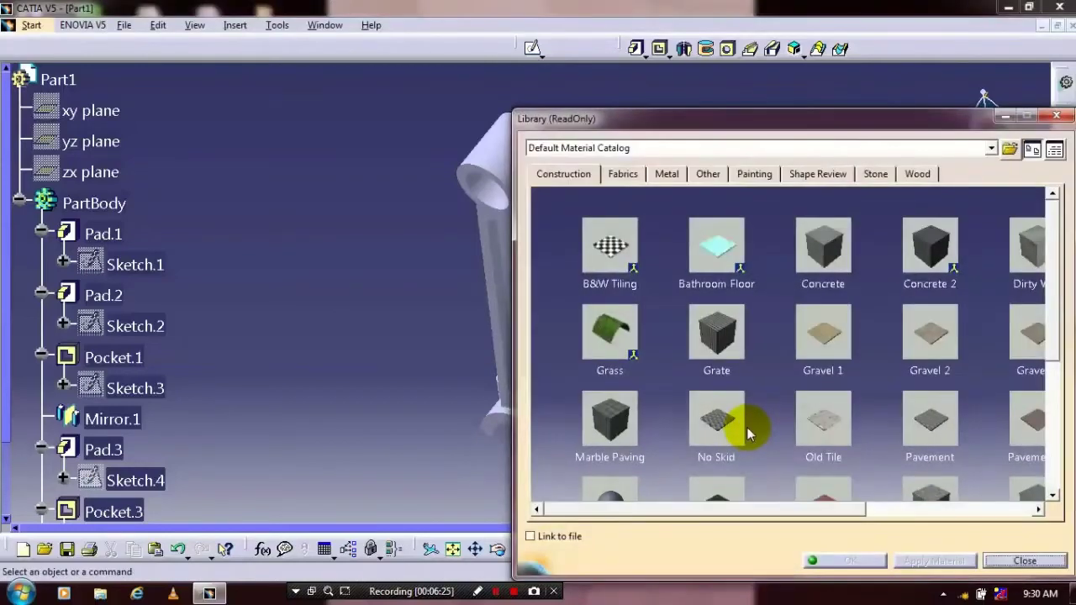
- Apply the Chroma material from the Metal materials to the connecting rod
{"action": "left_click", "coordinate": [667, 175]}
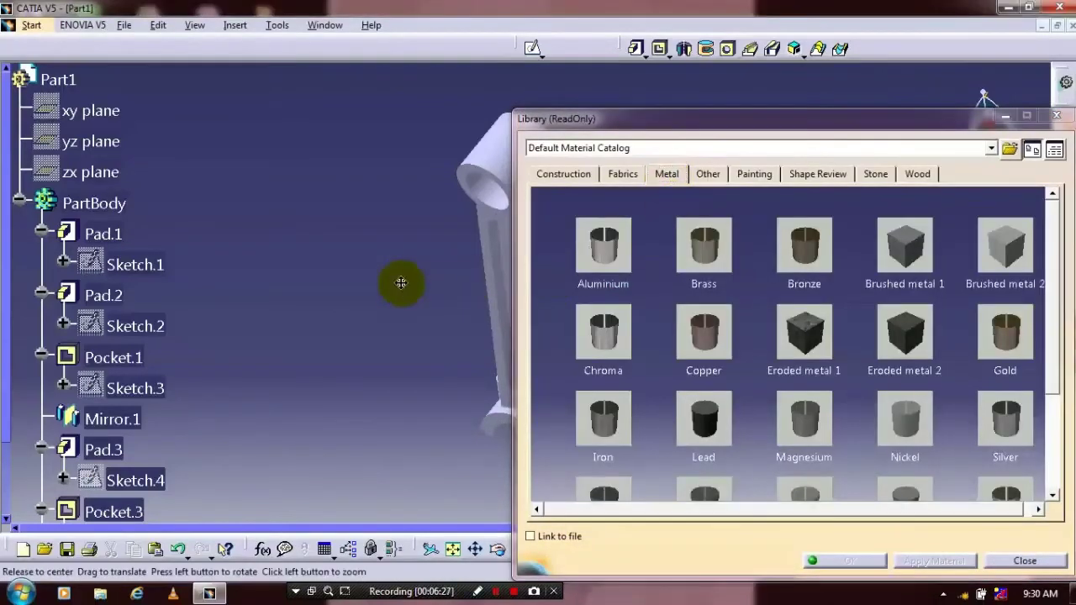
{"action": "middle_click_drag", "start_coordinate": [401, 283], "coordinate": [269, 252]}
{"action": "scroll", "coordinate": [967, 319], "scroll_direction": "down", "scroll_amount": 1}
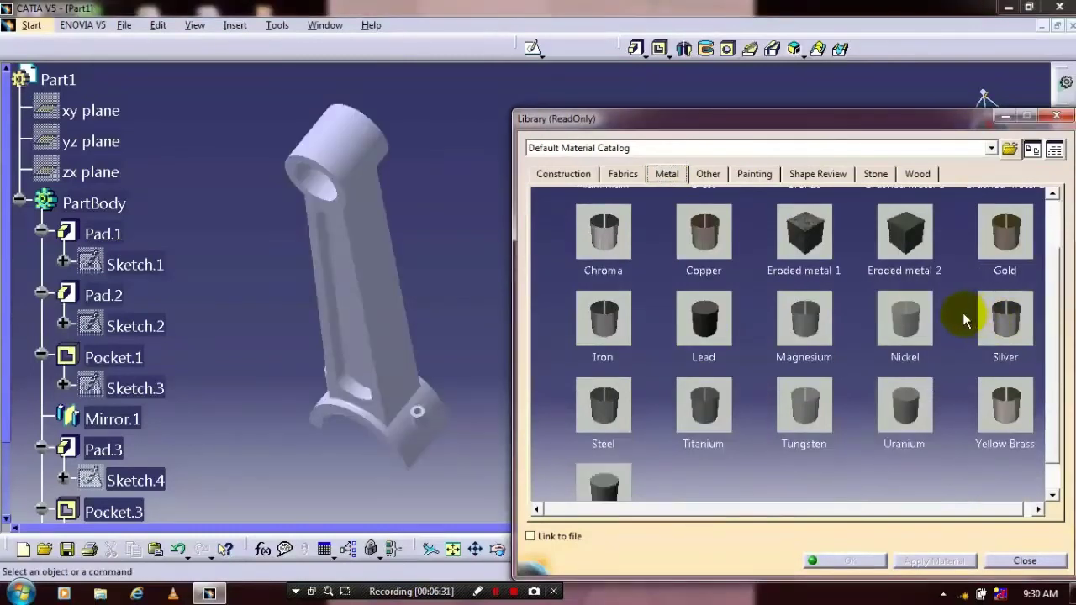
{"action": "left_click_drag", "start_coordinate": [603, 231], "coordinate": [361, 259]}
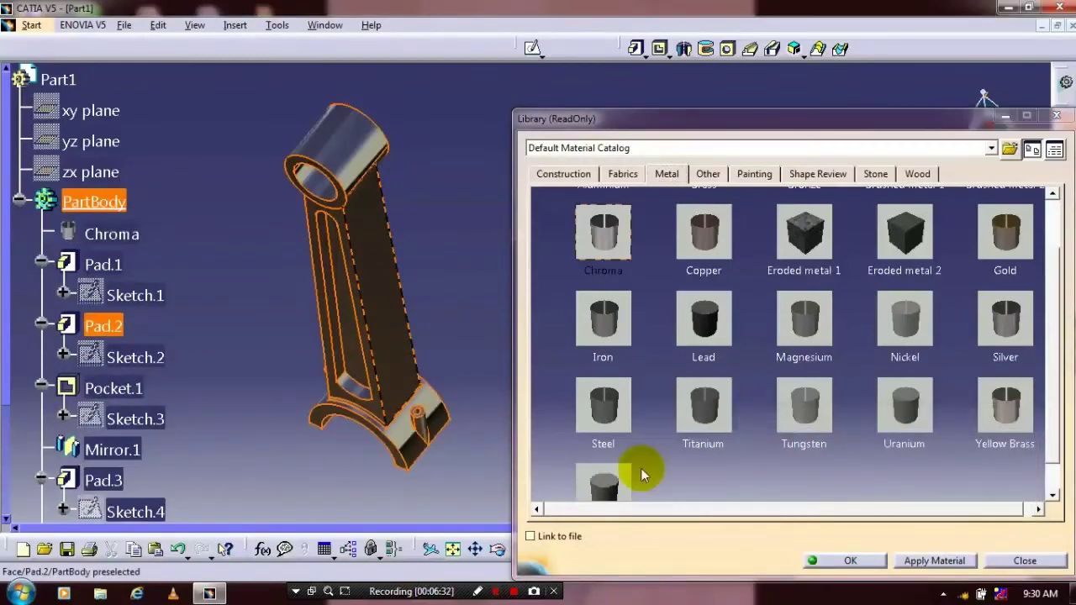
{"action": "key", "text": "Return"}
{"action": "middle_click_drag", "start_coordinate": [631, 404], "coordinate": [408, 323]}
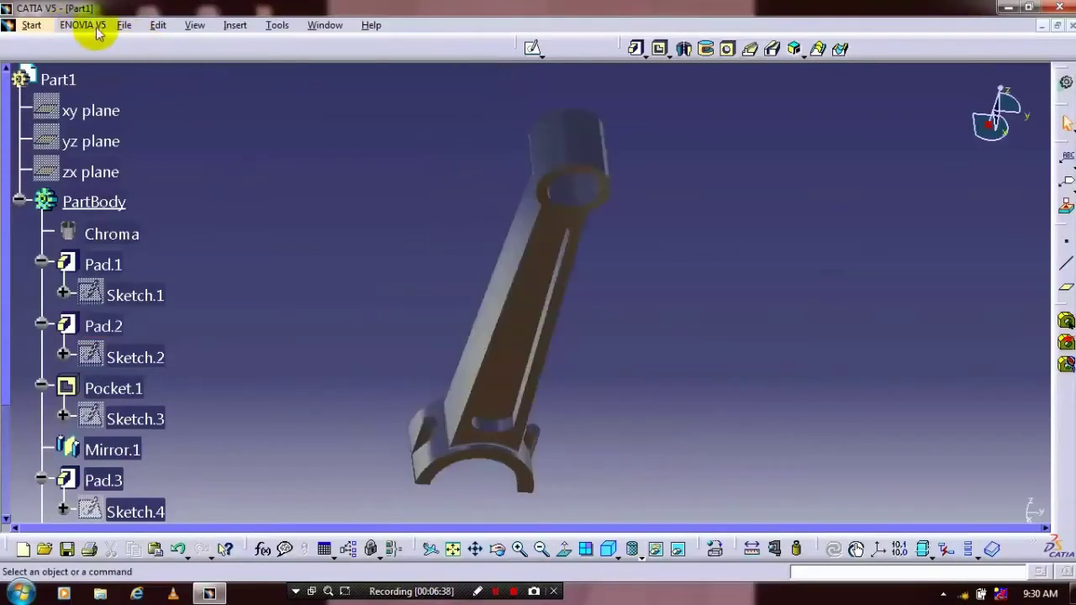
{"action": "left_click", "coordinate": [124, 25]}
- Save the part to the Desktop as the CATPart 'connect rod'
{"action": "left_click", "coordinate": [161, 144]}
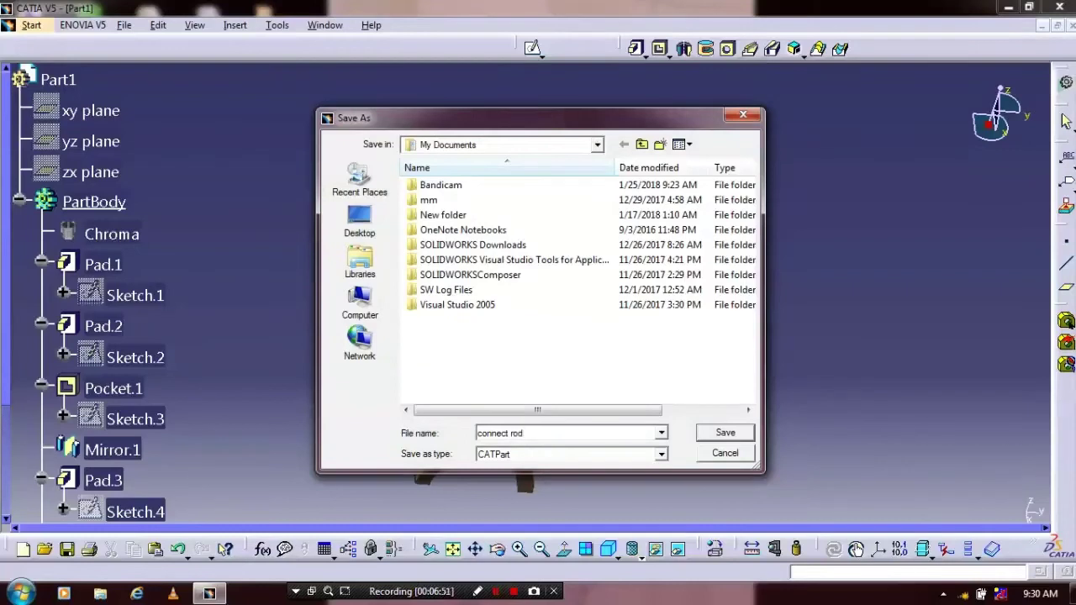
{"action": "left_click", "coordinate": [385, 225]}
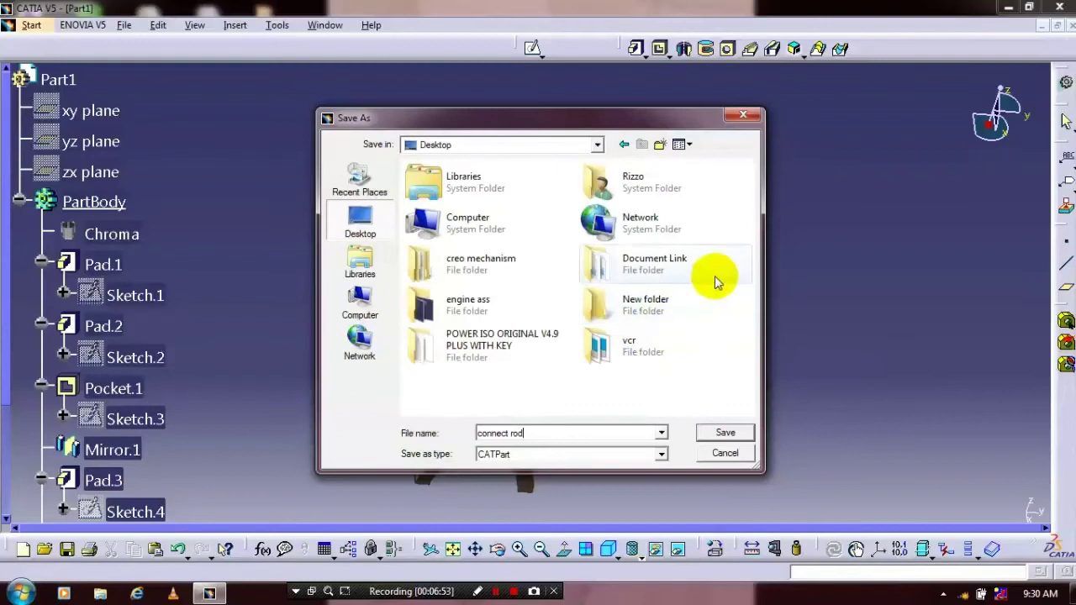
{"action": "left_click", "coordinate": [711, 430]}
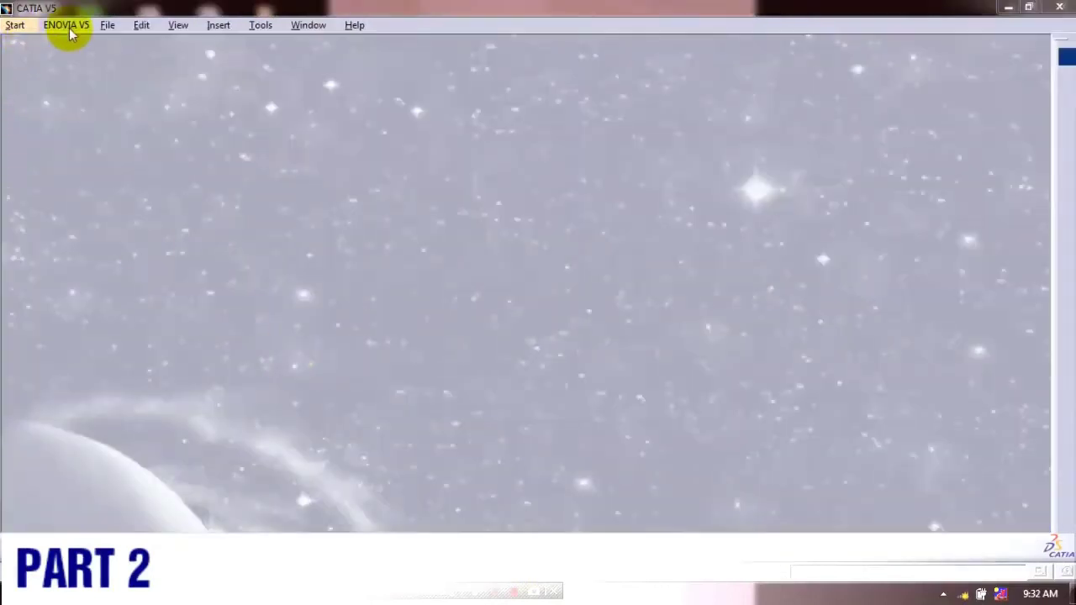
{"action": "left_click", "coordinate": [31, 25]}
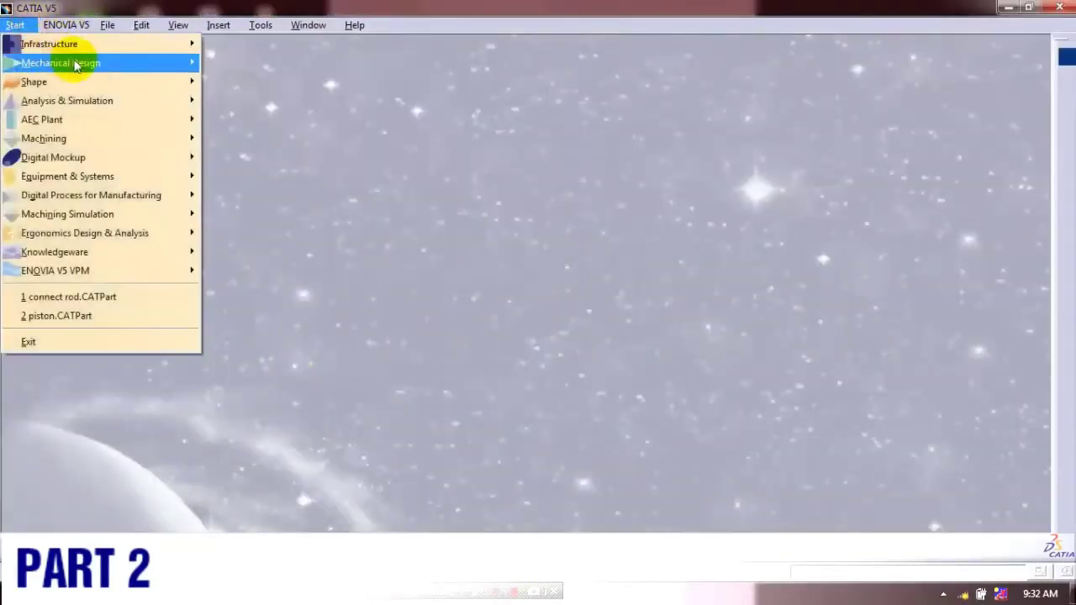
- Create a new Part Design part and start a sketch on the yz plane
{"action": "mouse_move", "coordinate": [137, 65]}
{"action": "left_click", "coordinate": [216, 64]}
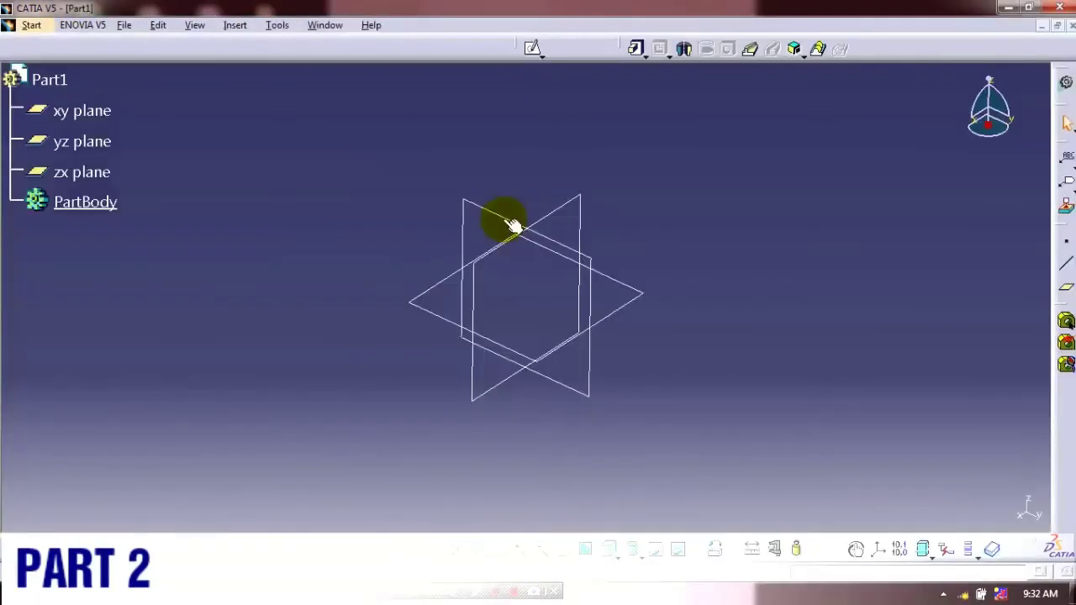
{"action": "left_click", "coordinate": [502, 220]}
{"action": "left_click", "coordinate": [533, 51]}
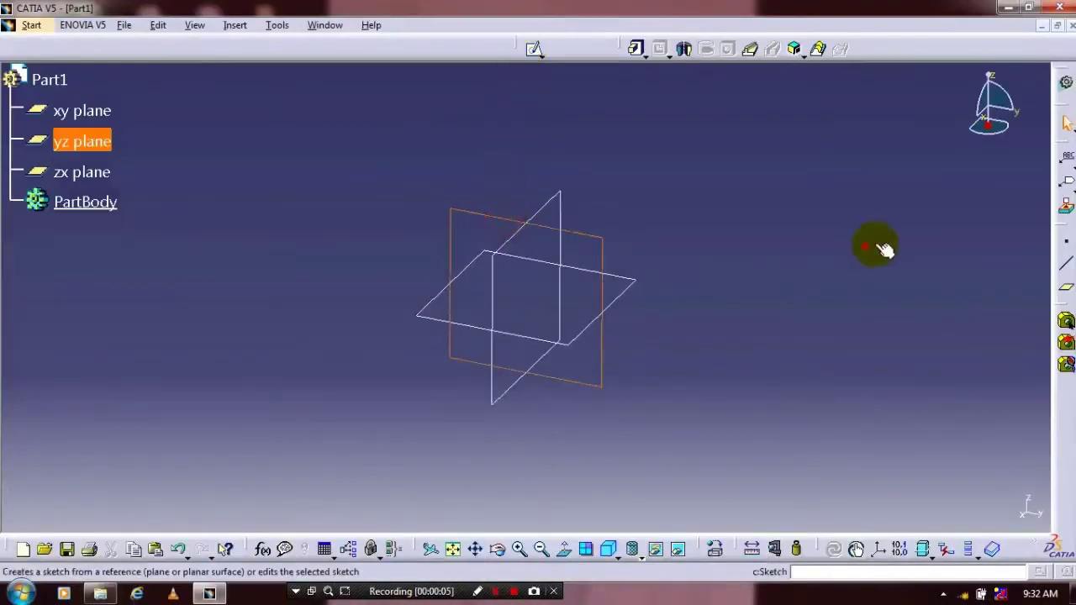
- Draw two concentric circles centred at the sketch origin
{"action": "left_click", "coordinate": [1037, 190]}
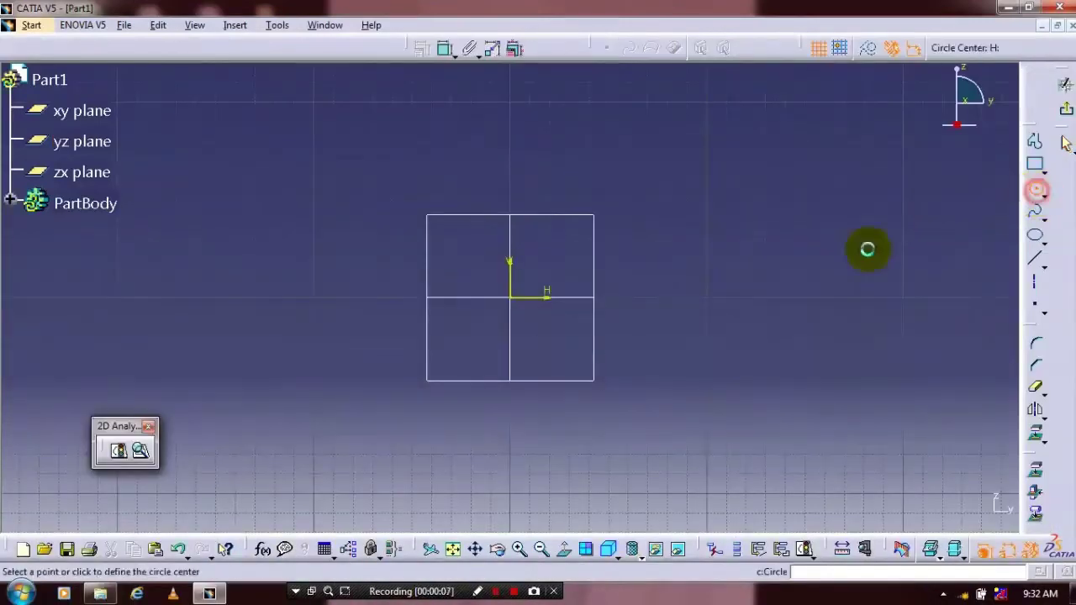
{"action": "left_click", "coordinate": [514, 300]}
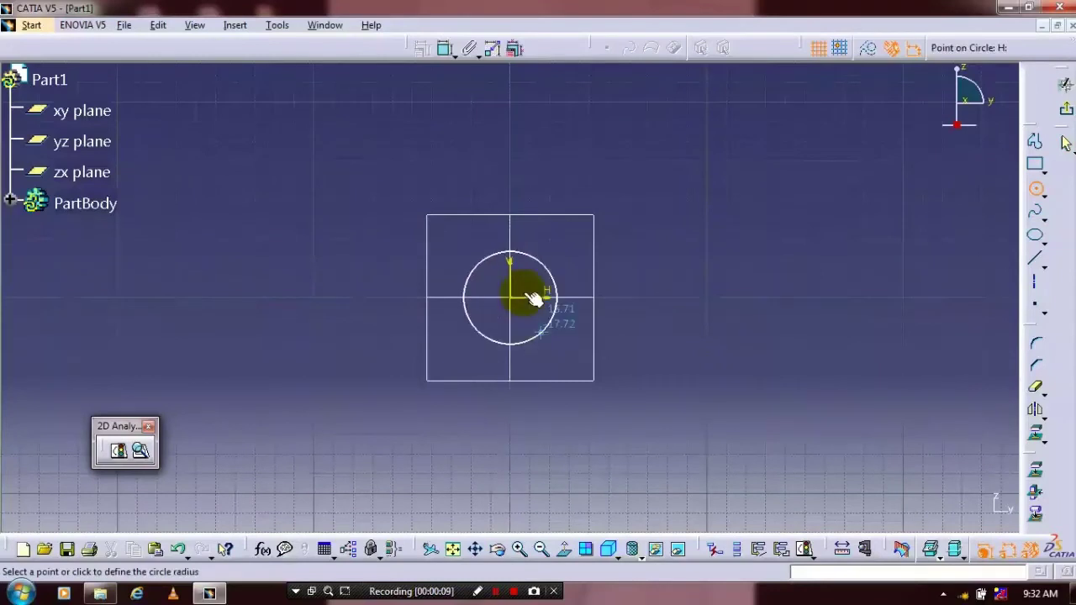
{"action": "left_click", "coordinate": [534, 299]}
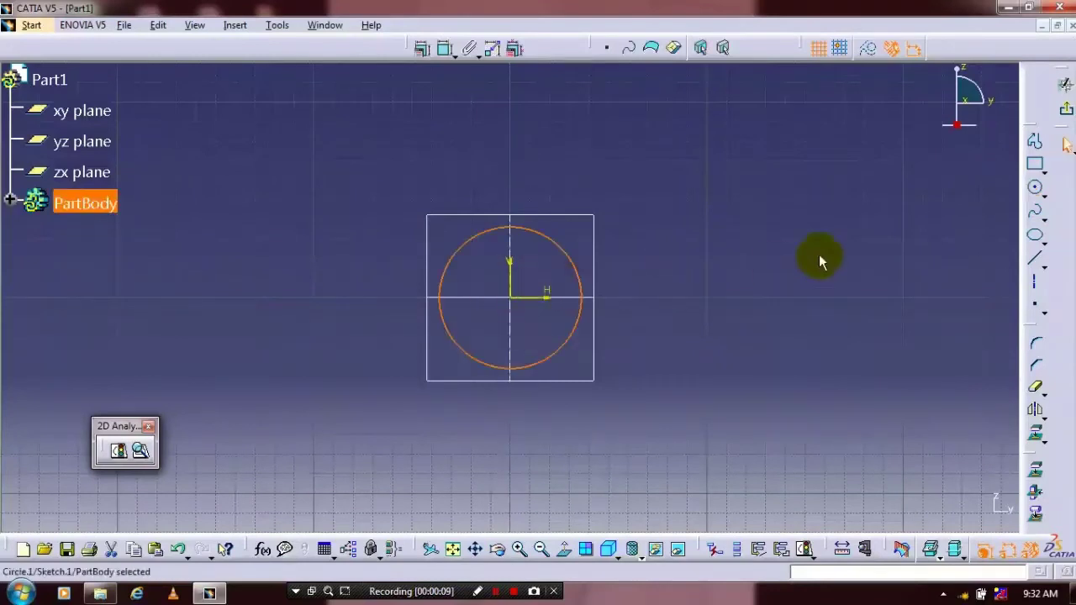
{"action": "left_click", "coordinate": [514, 301]}
{"action": "left_click", "coordinate": [547, 329]}
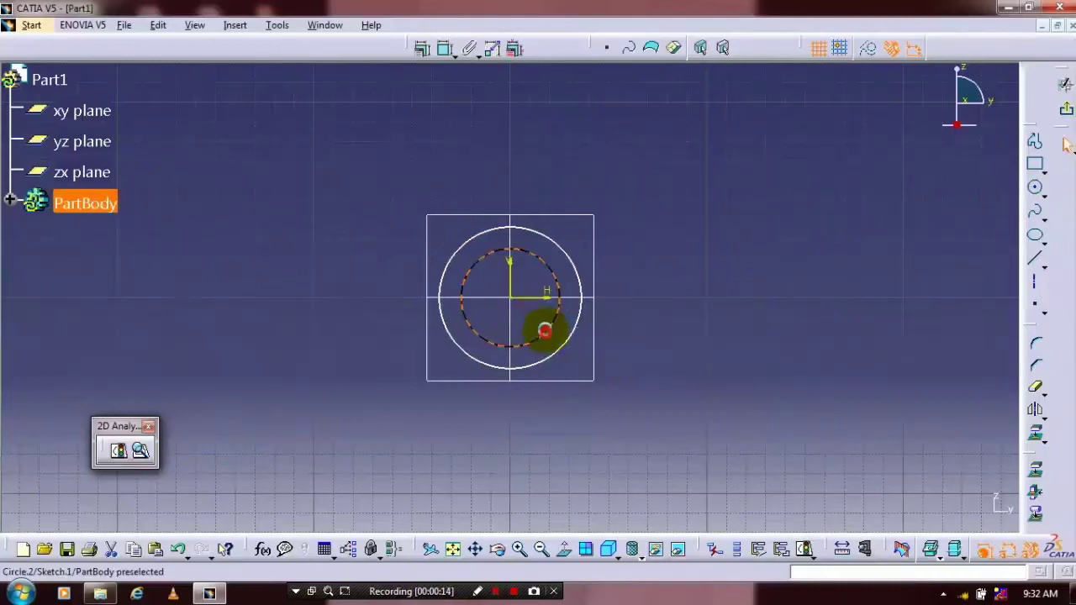
- Set the circle diameters to 12 (inner) and 16 (outer)
{"action": "left_click", "coordinate": [444, 49]}
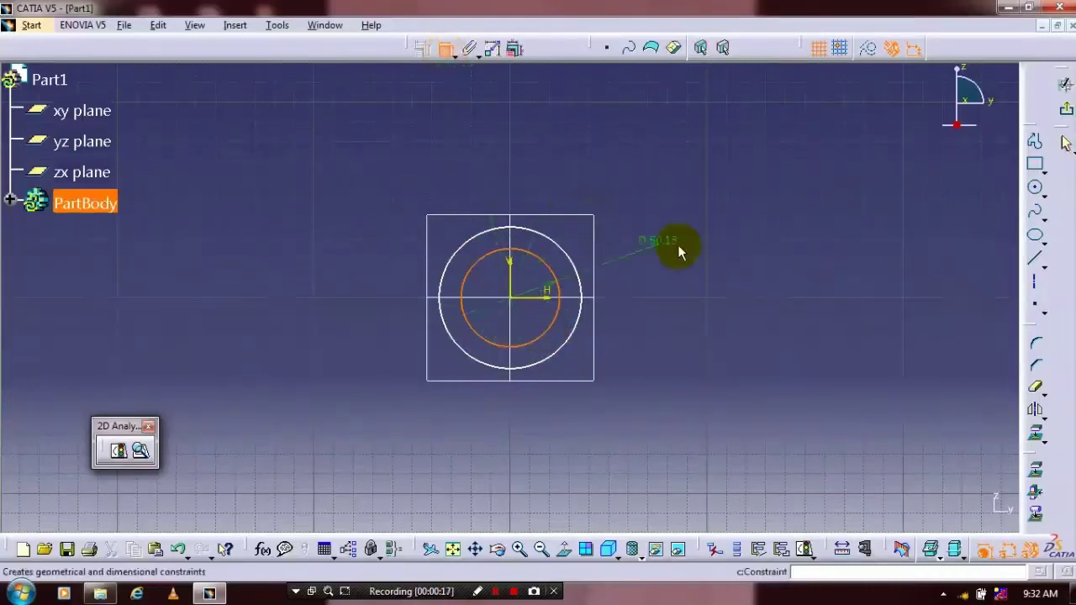
{"action": "left_click", "coordinate": [677, 244]}
{"action": "double_click", "coordinate": [683, 243]}
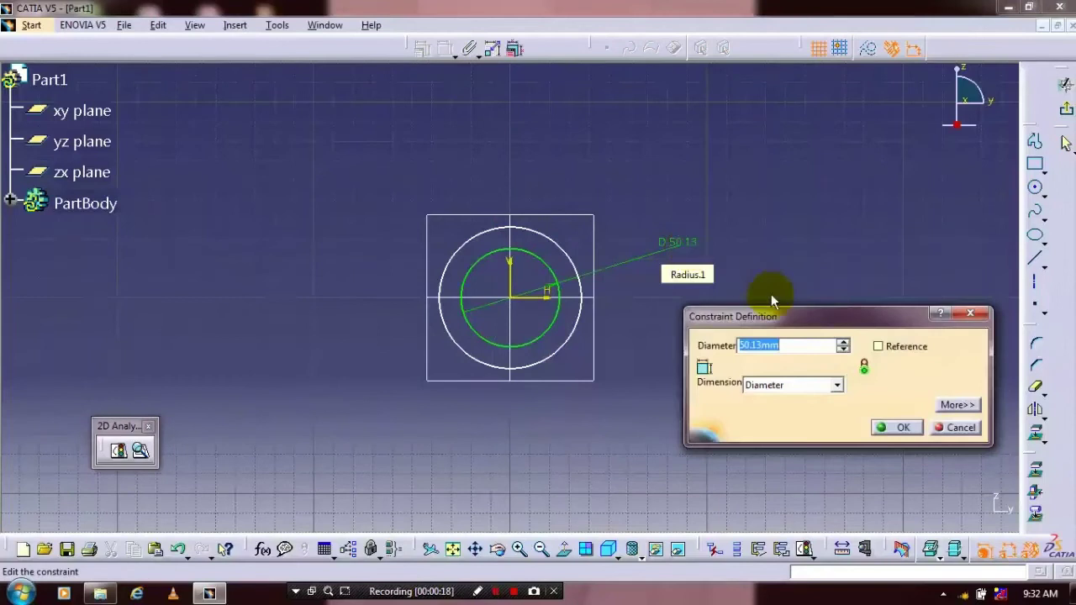
{"action": "type", "text": "12"}
{"action": "left_click", "coordinate": [898, 427]}
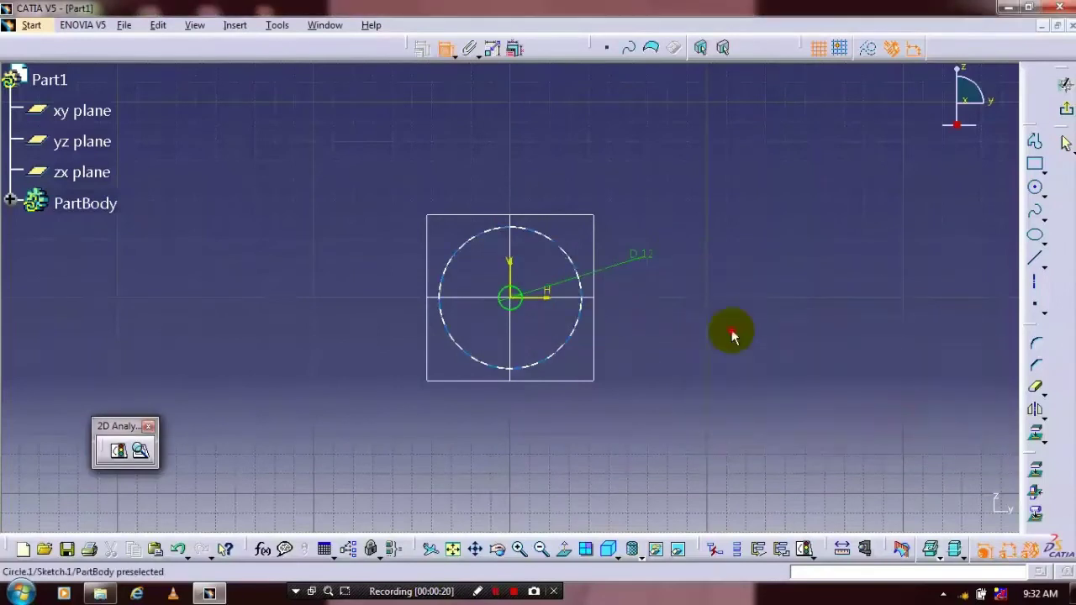
{"action": "double_click", "coordinate": [730, 321]}
{"action": "type", "text": "1"}
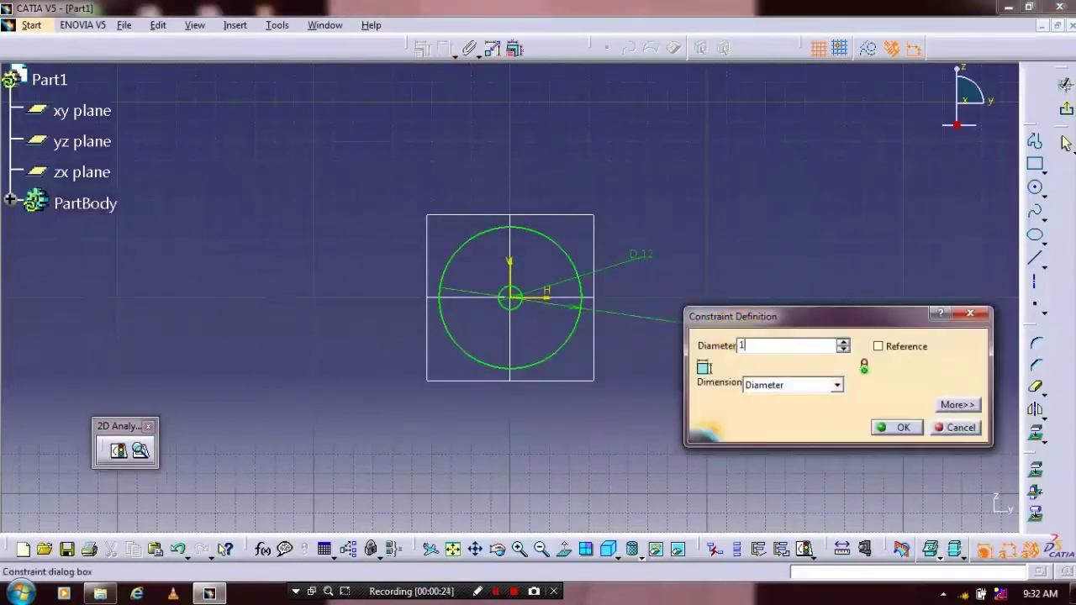
{"action": "type", "text": "6"}
{"action": "left_click", "coordinate": [896, 427]}
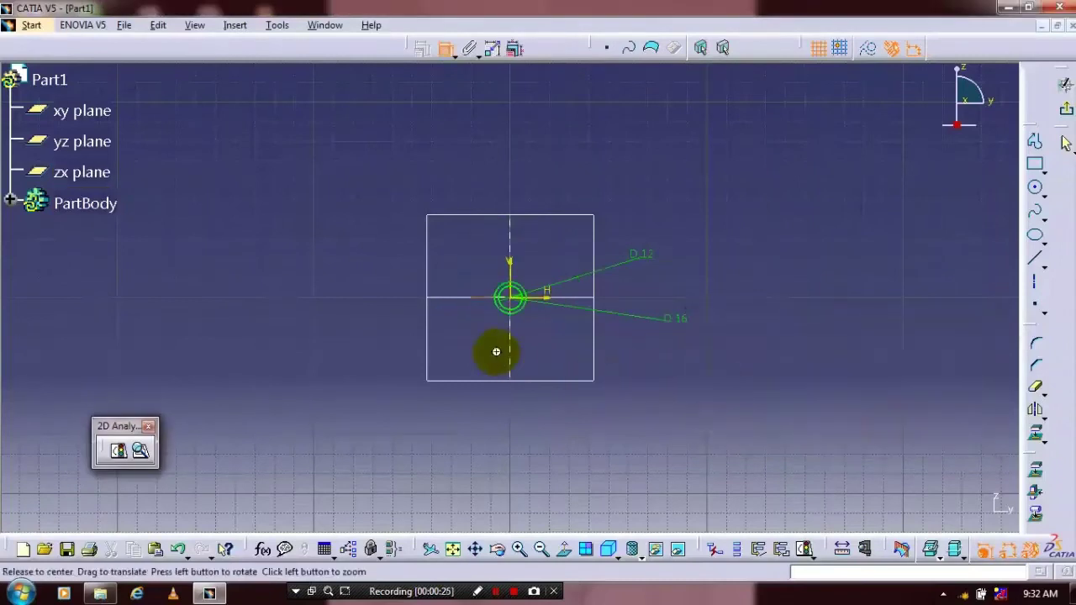
- Draw a base line across both circles through their common centre
{"action": "middle_click_drag", "start_coordinate": [496, 352], "coordinate": [501, 185]}
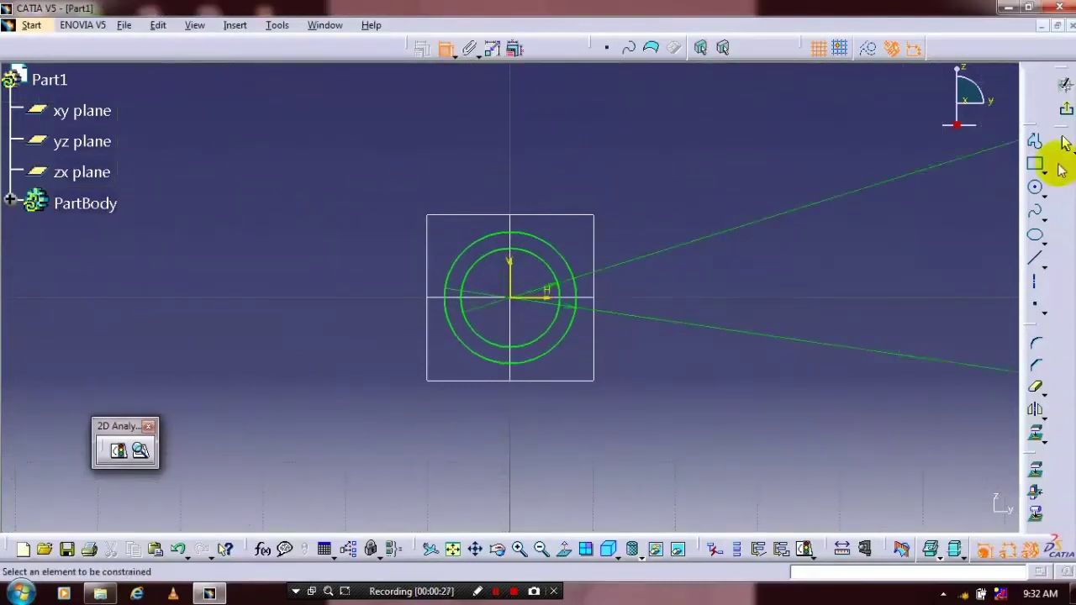
{"action": "left_click", "coordinate": [1036, 143]}
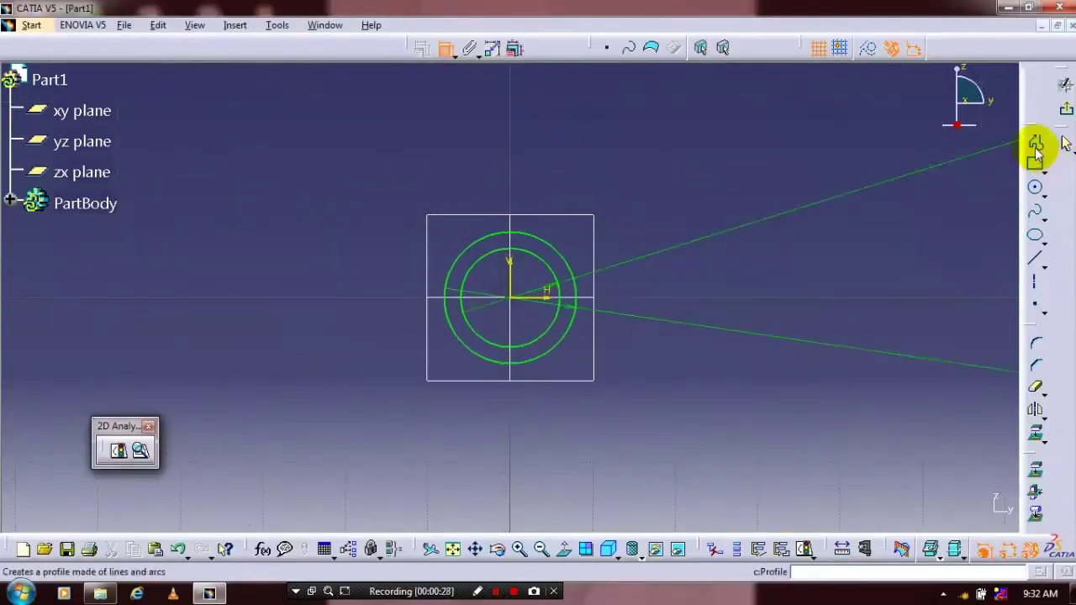
{"action": "left_click", "coordinate": [454, 301]}
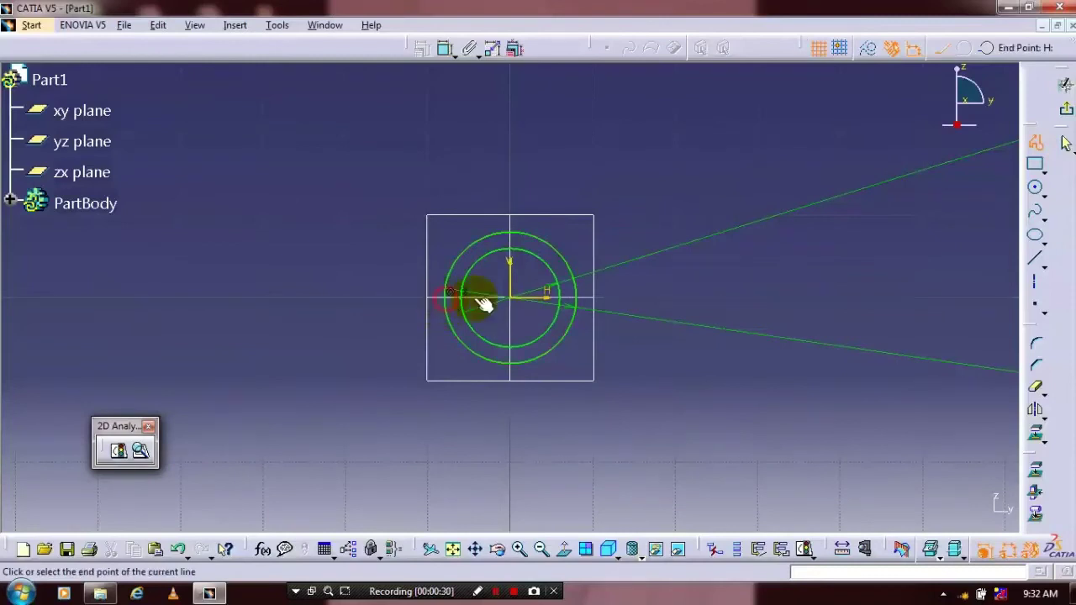
{"action": "left_click", "coordinate": [608, 292]}
{"action": "key", "text": "Escape"}
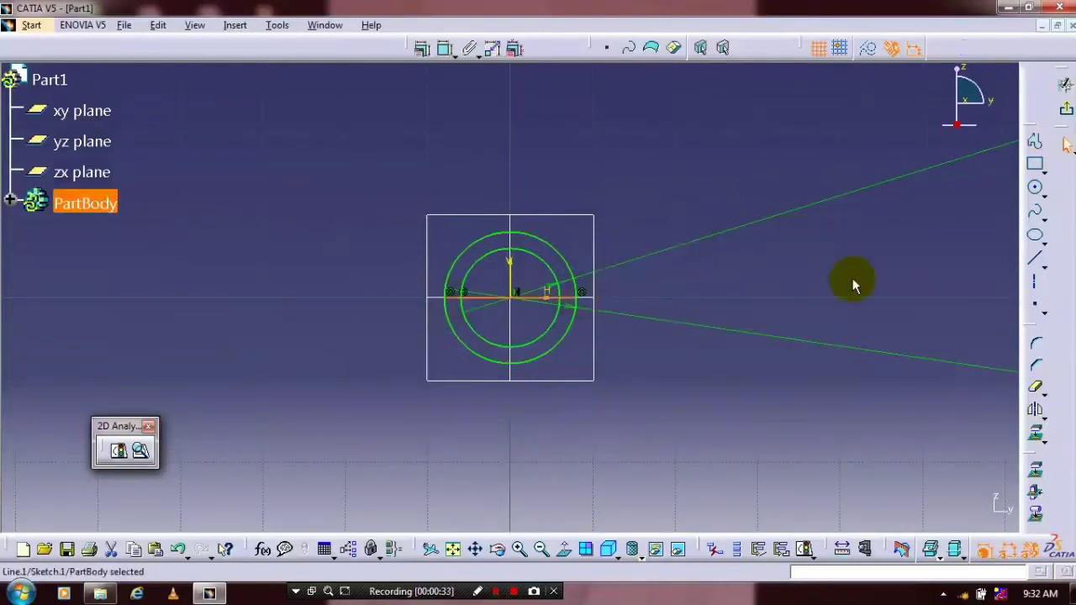
{"action": "left_click", "coordinate": [991, 334]}
- Trim the lower arcs and the line's middle, leaving a half-ring profile to pad
{"action": "left_click", "coordinate": [1036, 387]}
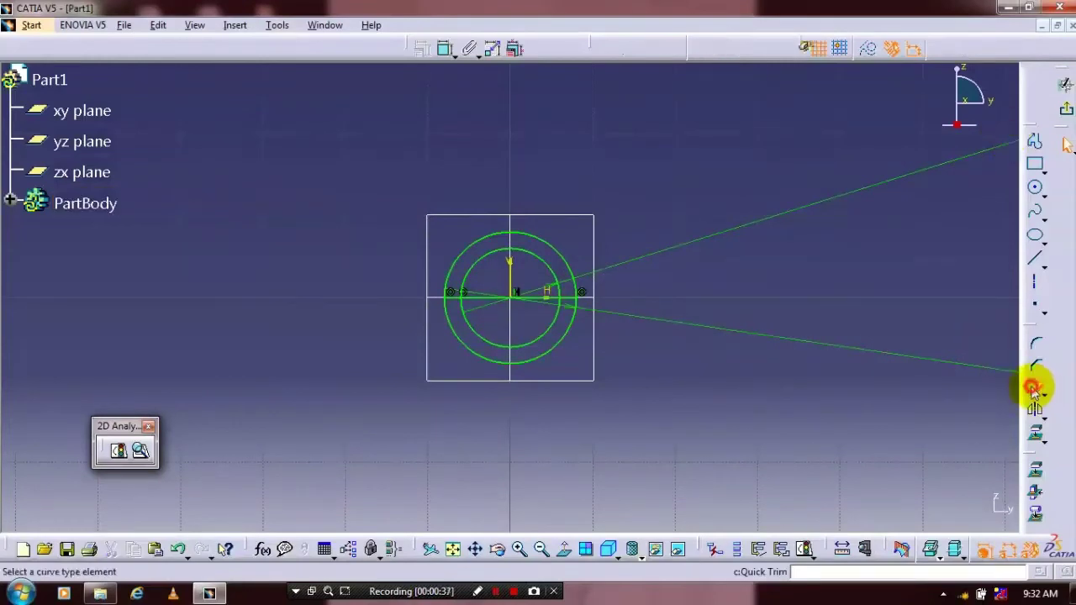
{"action": "left_click", "coordinate": [535, 359]}
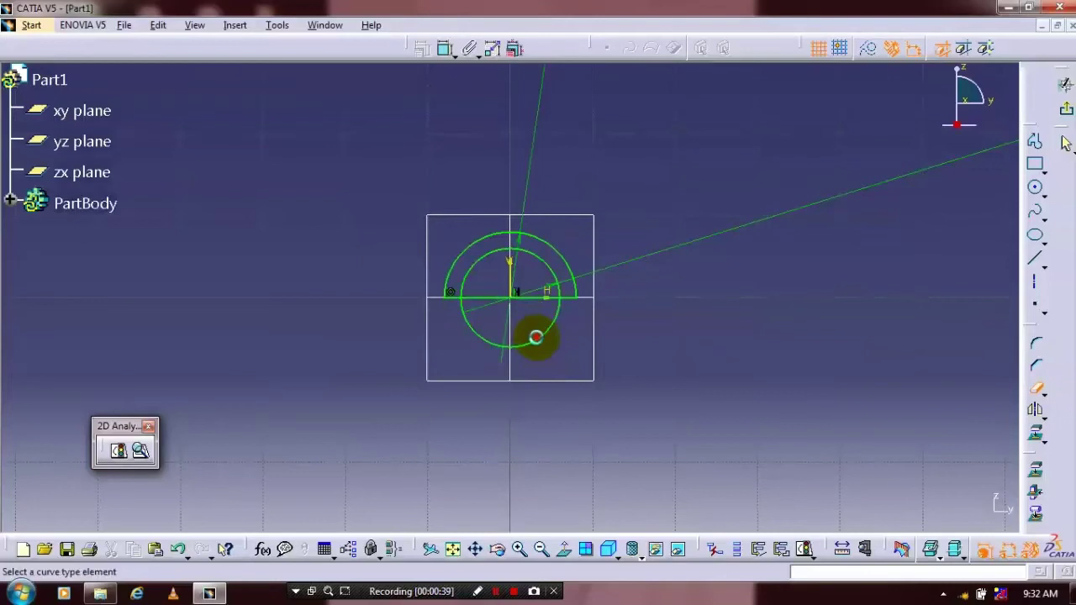
{"action": "left_click", "coordinate": [536, 337]}
{"action": "left_click", "coordinate": [528, 296]}
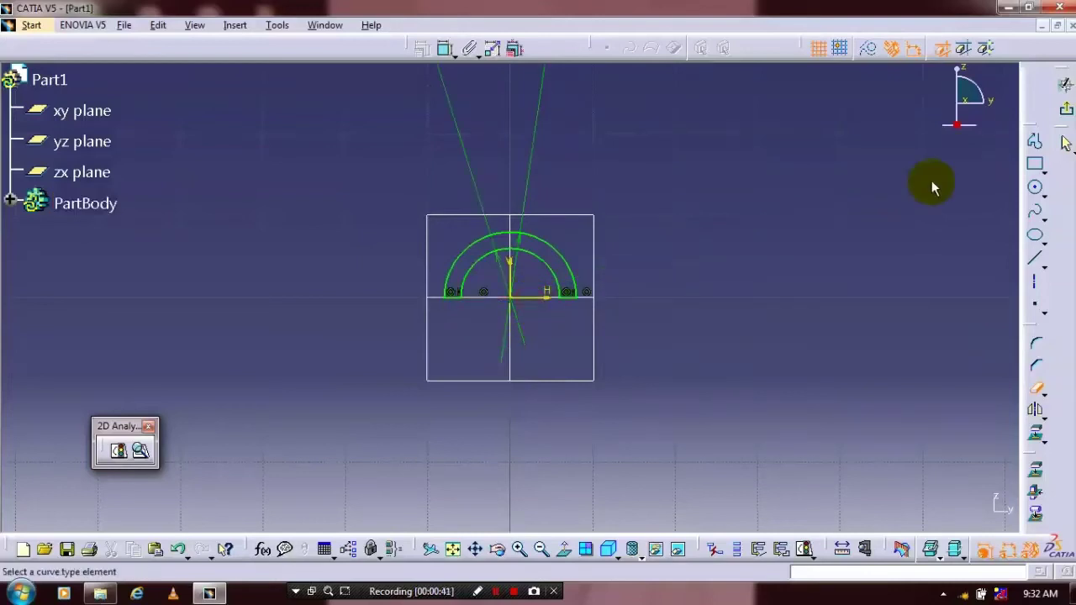
{"action": "left_click", "coordinate": [1066, 109]}
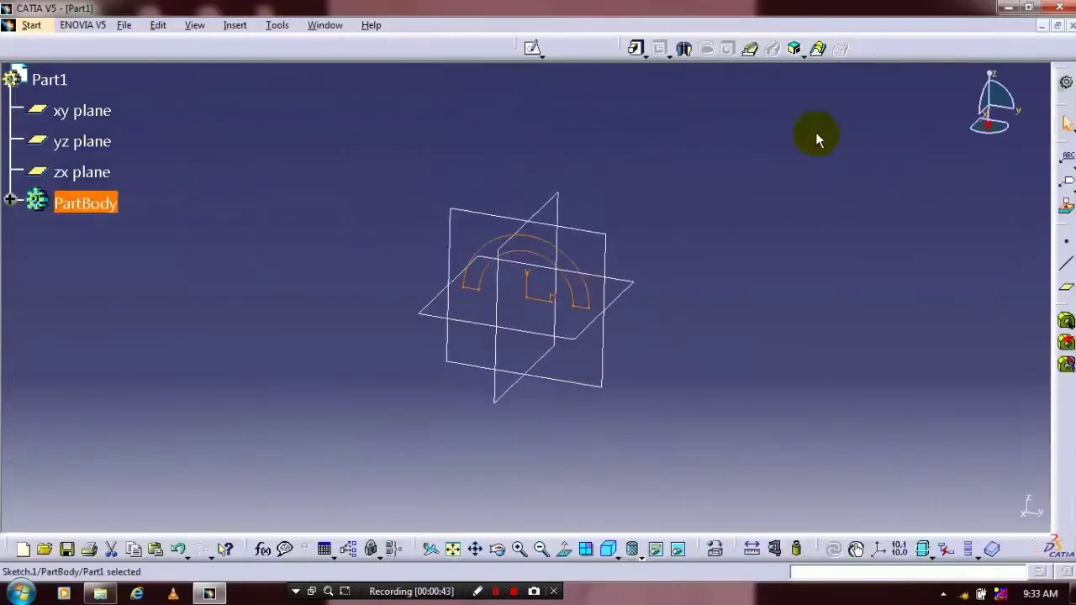
{"action": "left_click", "coordinate": [636, 49]}
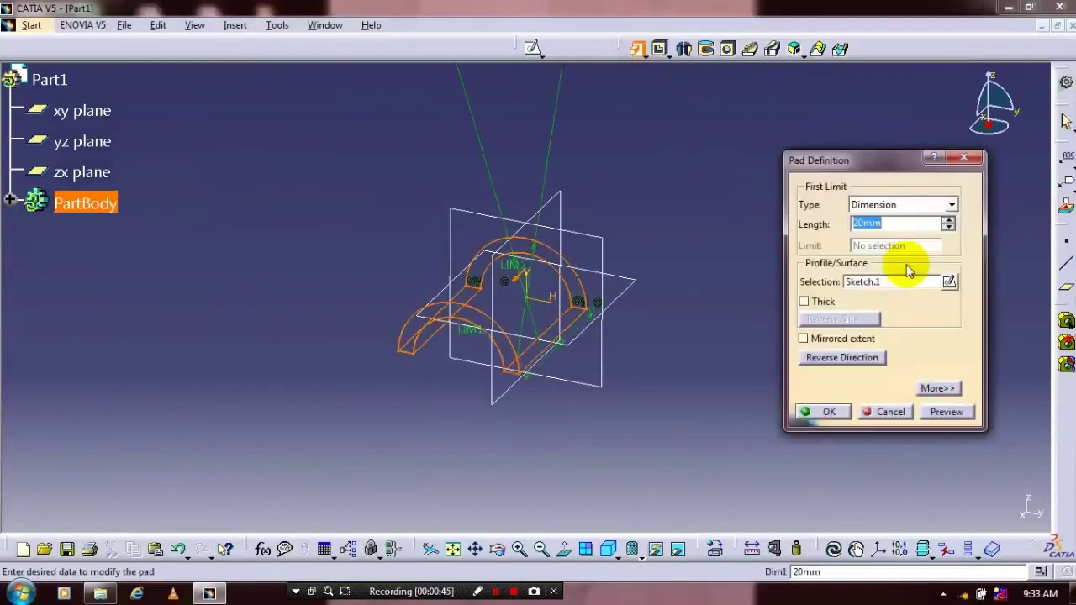
- Pad the half-ring 5 mm for the first limit and 5 mm for the second limit
{"action": "type", "text": "5"}
{"action": "left_click", "coordinate": [937, 387]}
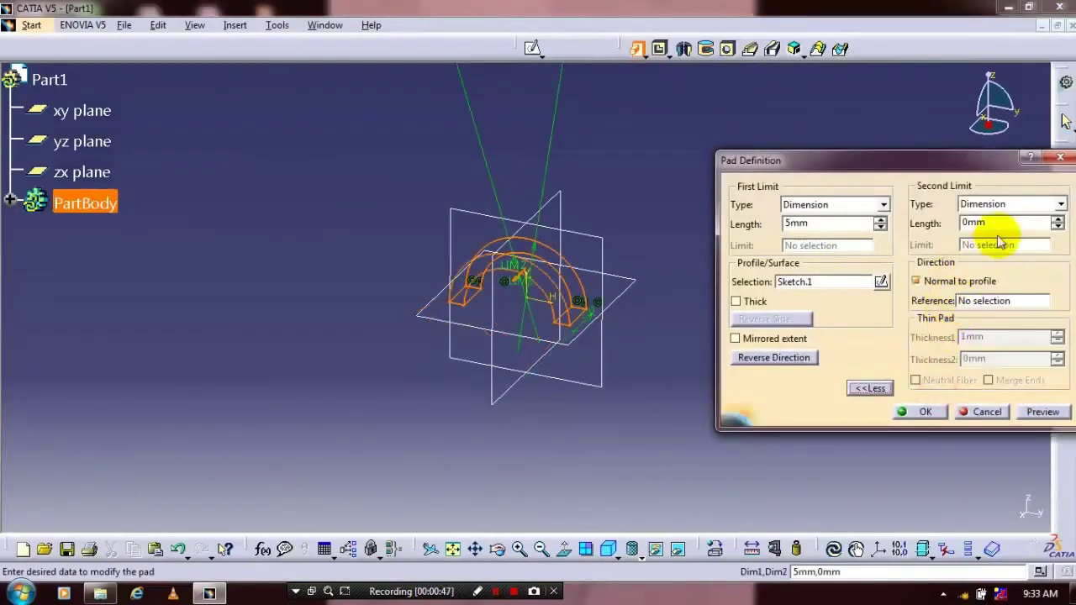
{"action": "left_click", "coordinate": [998, 222]}
{"action": "type", "text": "5"}
{"action": "left_click", "coordinate": [921, 411]}
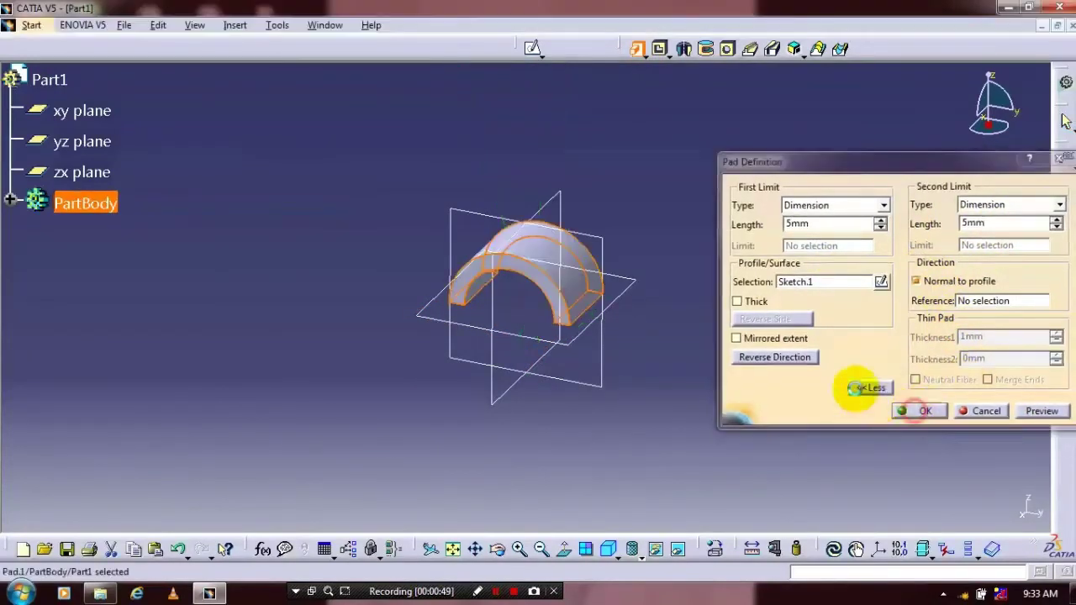
- Start a new sketch on the arch's flat end face
{"action": "middle_click_drag", "start_coordinate": [663, 383], "coordinate": [514, 224]}
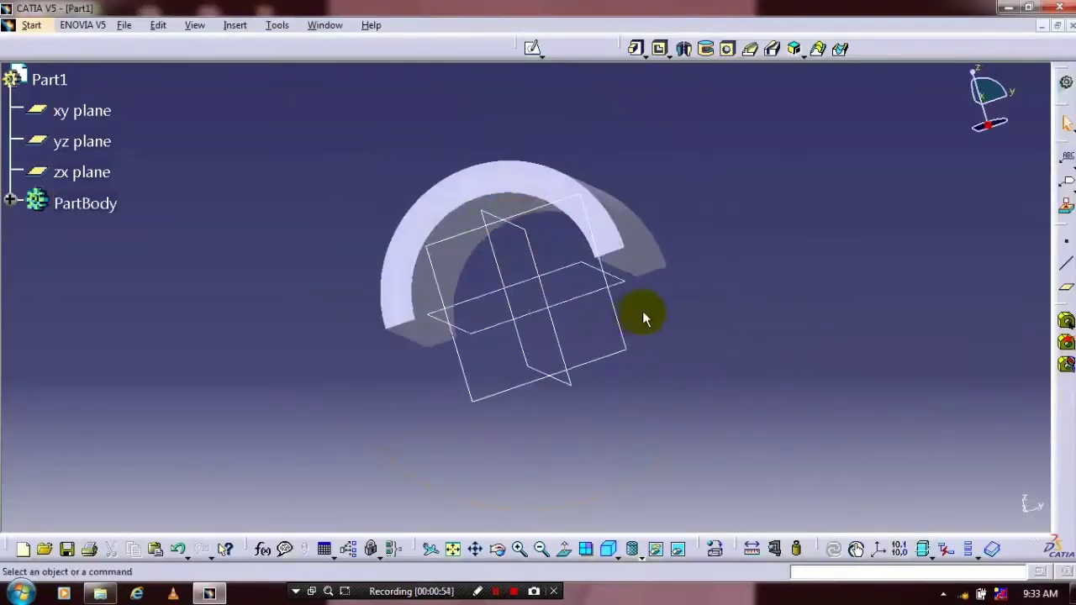
{"action": "left_click", "coordinate": [649, 268]}
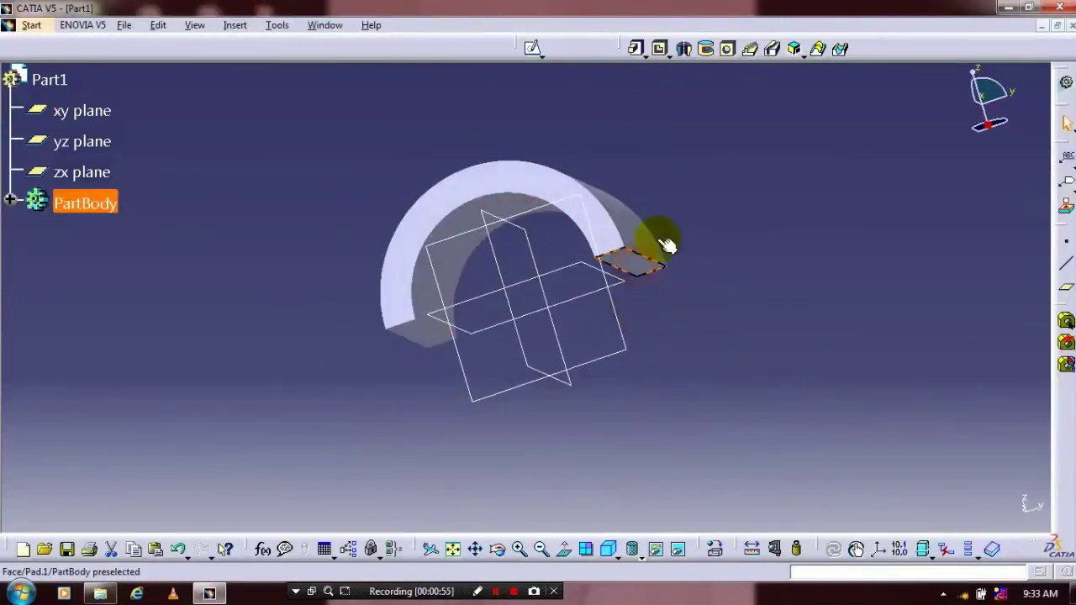
{"action": "left_click", "coordinate": [531, 50]}
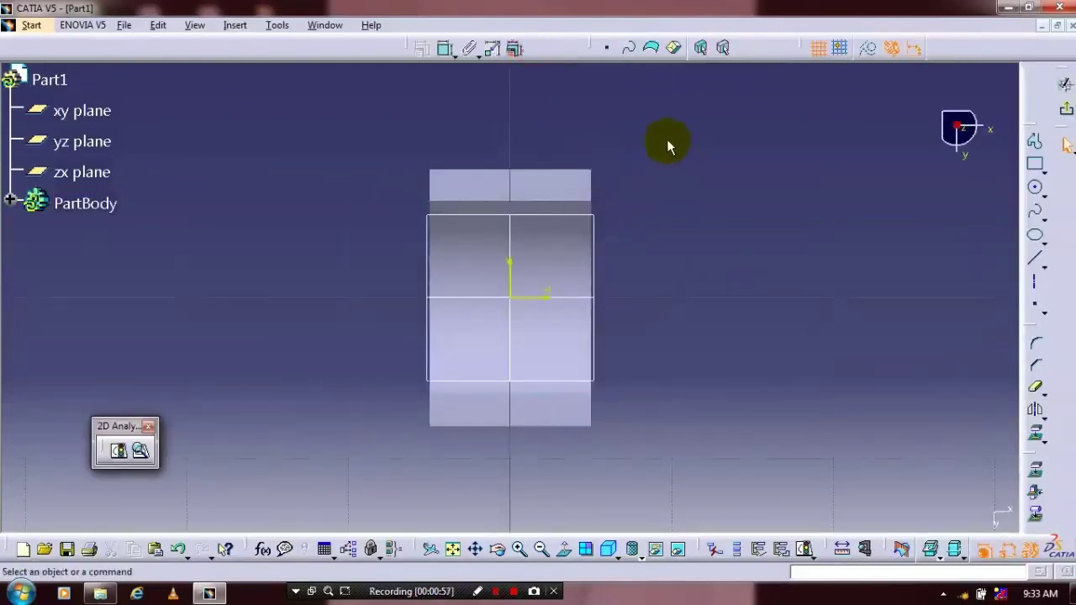
- Draw a small circle near the top of the end face with a 2 mm diameter
{"action": "left_click", "coordinate": [1035, 186]}
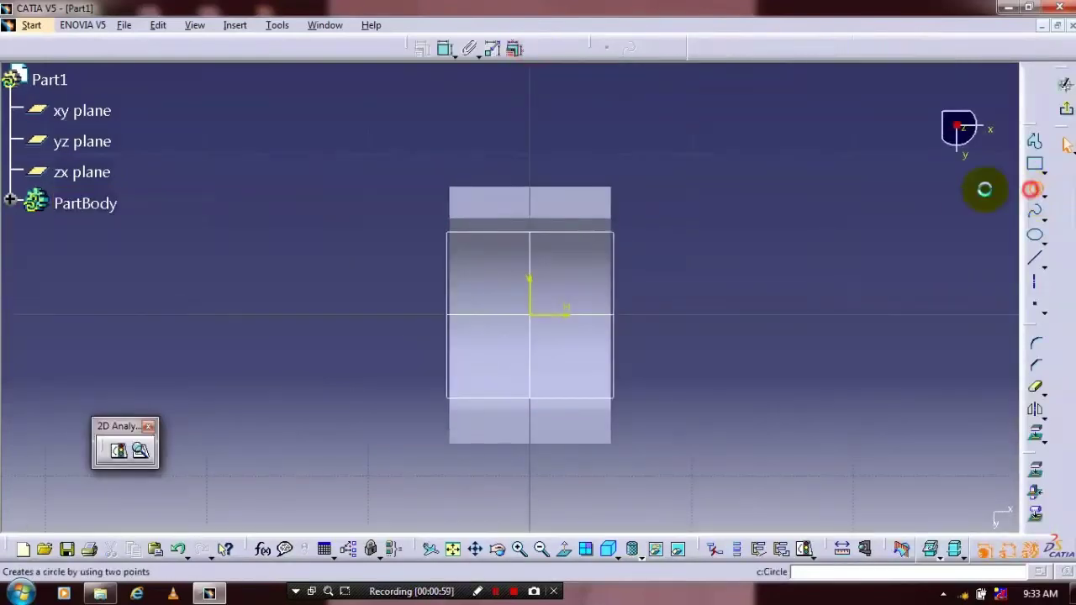
{"action": "left_click", "coordinate": [531, 201]}
{"action": "left_click", "coordinate": [547, 211]}
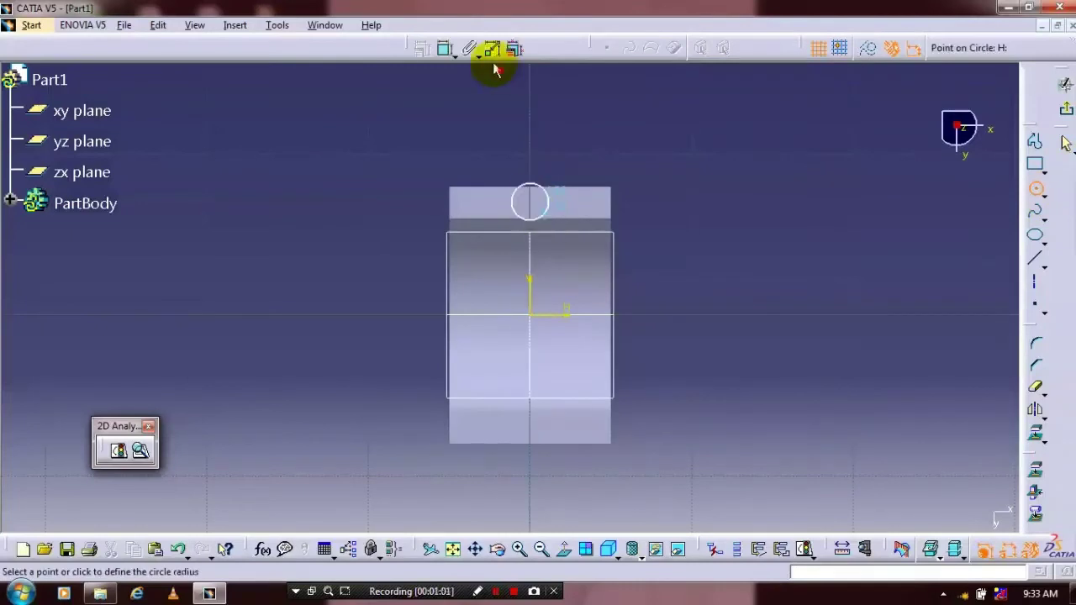
{"action": "left_click", "coordinate": [446, 51]}
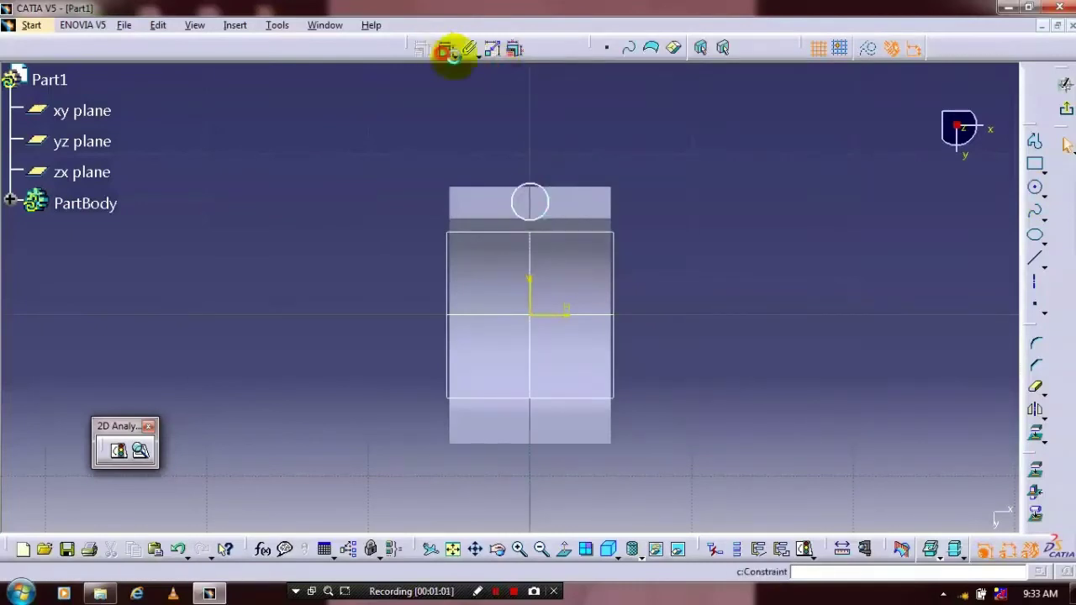
{"action": "left_click", "coordinate": [545, 172]}
{"action": "double_click", "coordinate": [588, 162]}
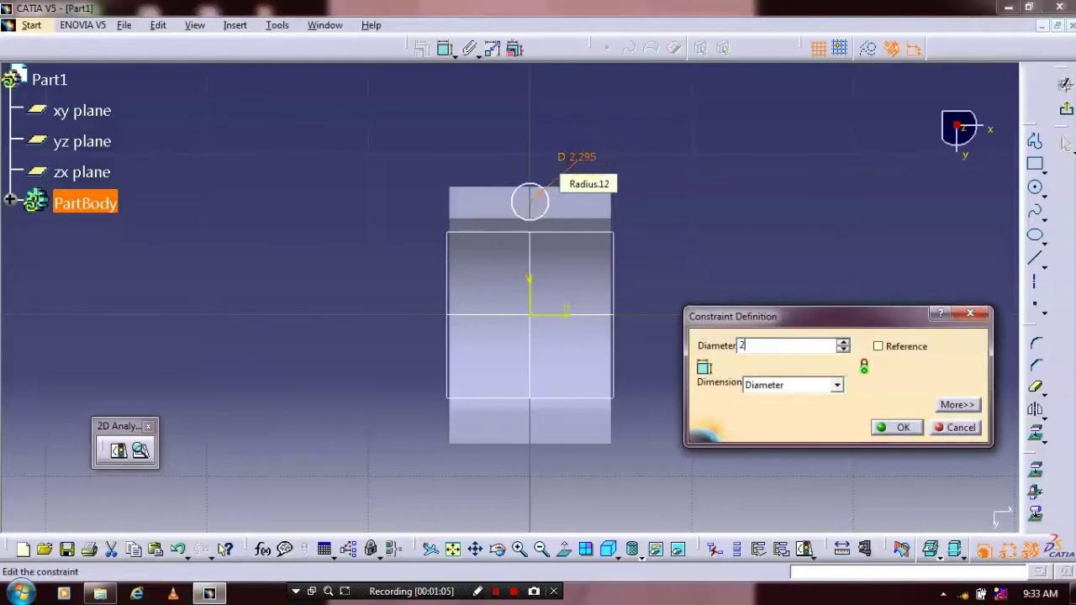
{"action": "key", "text": "Return"}
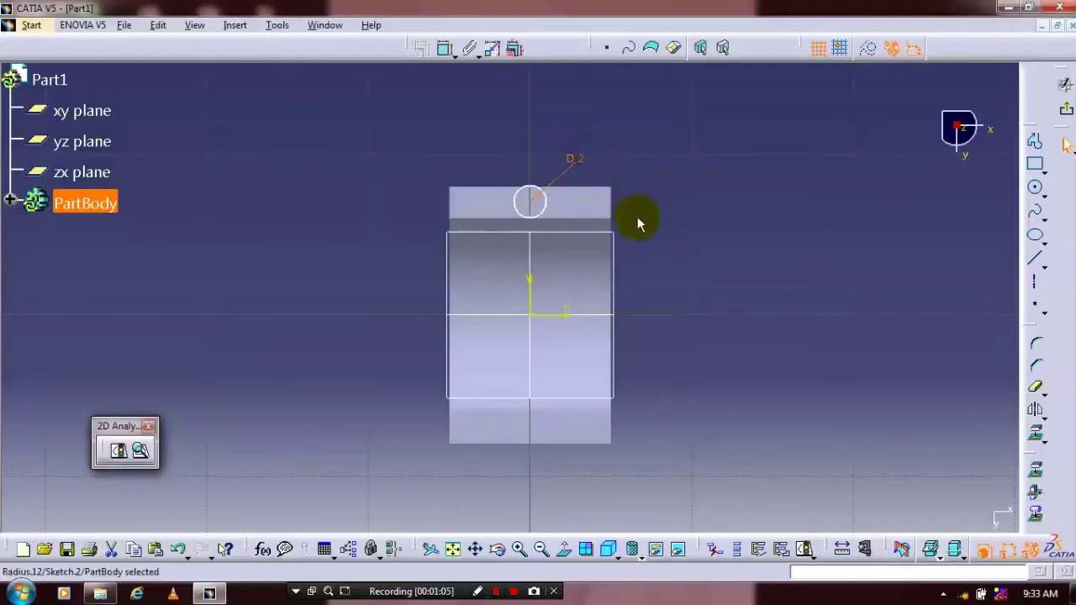
- Place the circle 1 mm from the face's top edge and exit the sketch
{"action": "left_click", "coordinate": [446, 52]}
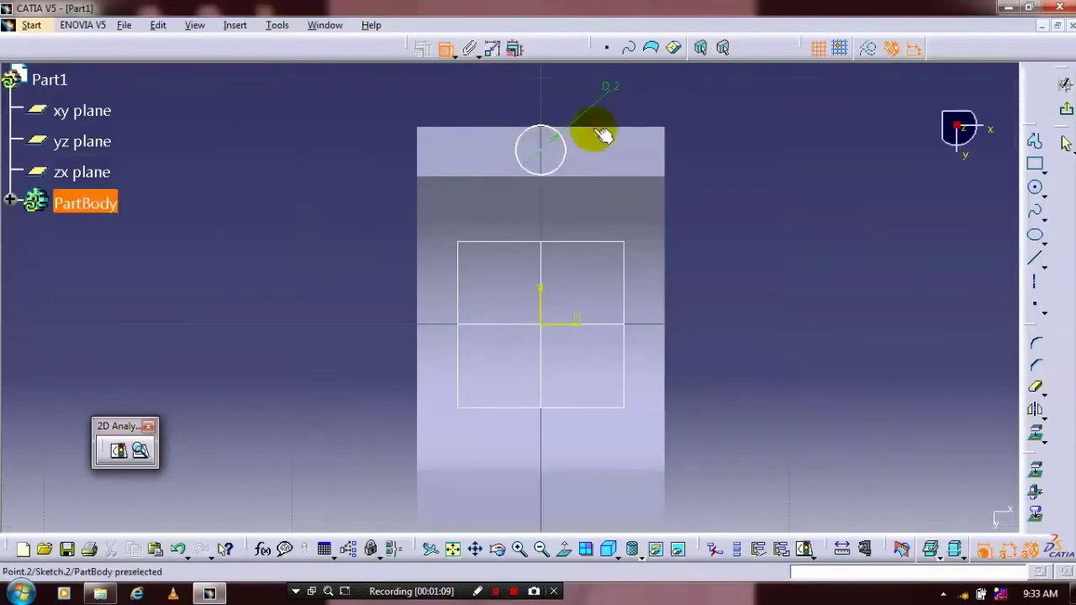
{"action": "left_click", "coordinate": [603, 129]}
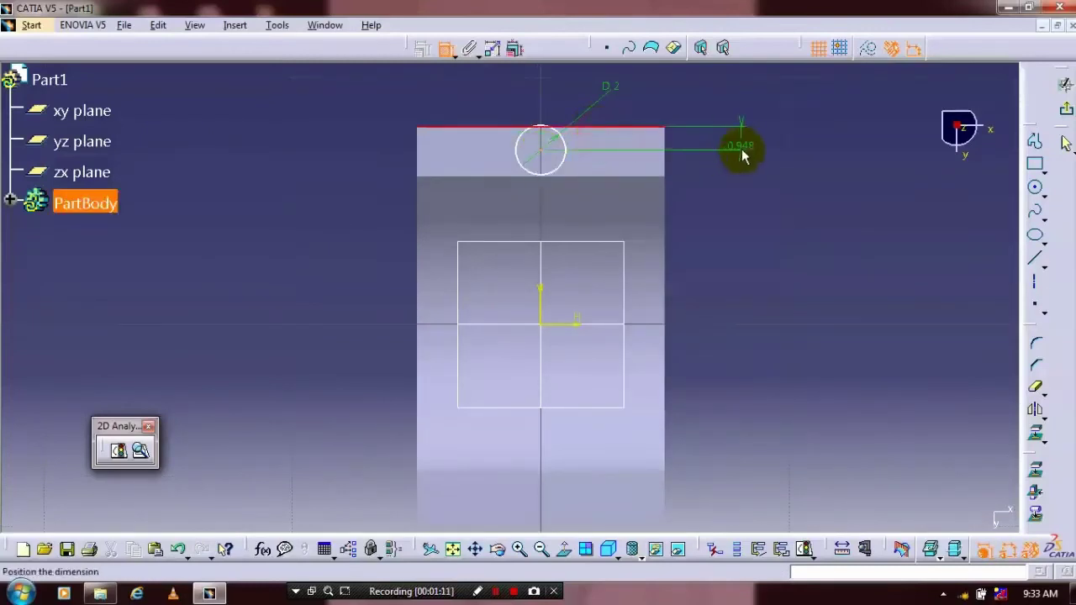
{"action": "left_click", "coordinate": [736, 148]}
{"action": "double_click", "coordinate": [740, 141]}
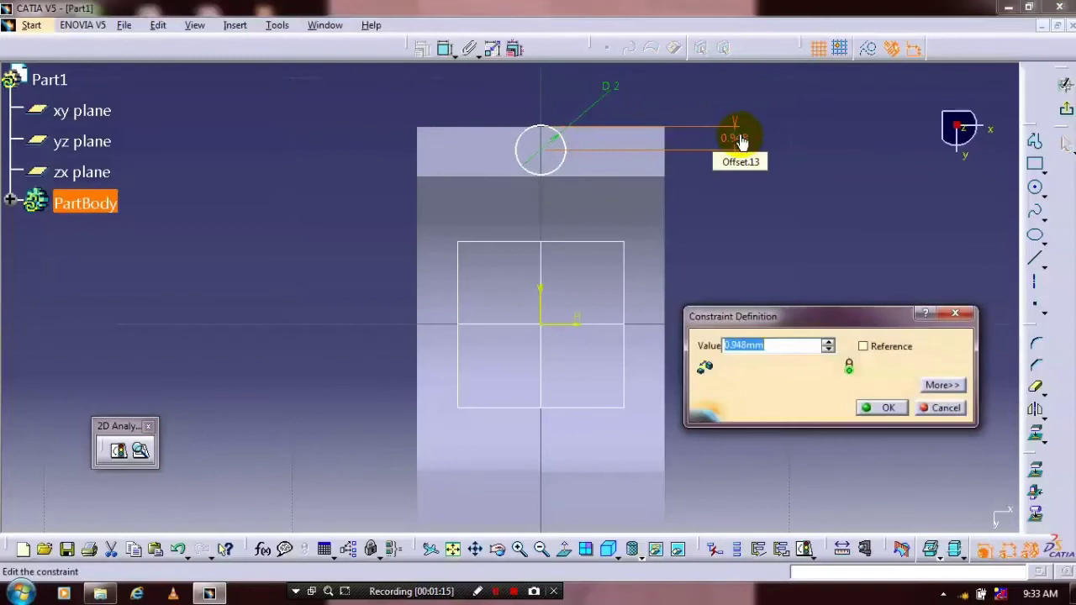
{"action": "key", "text": "Return"}
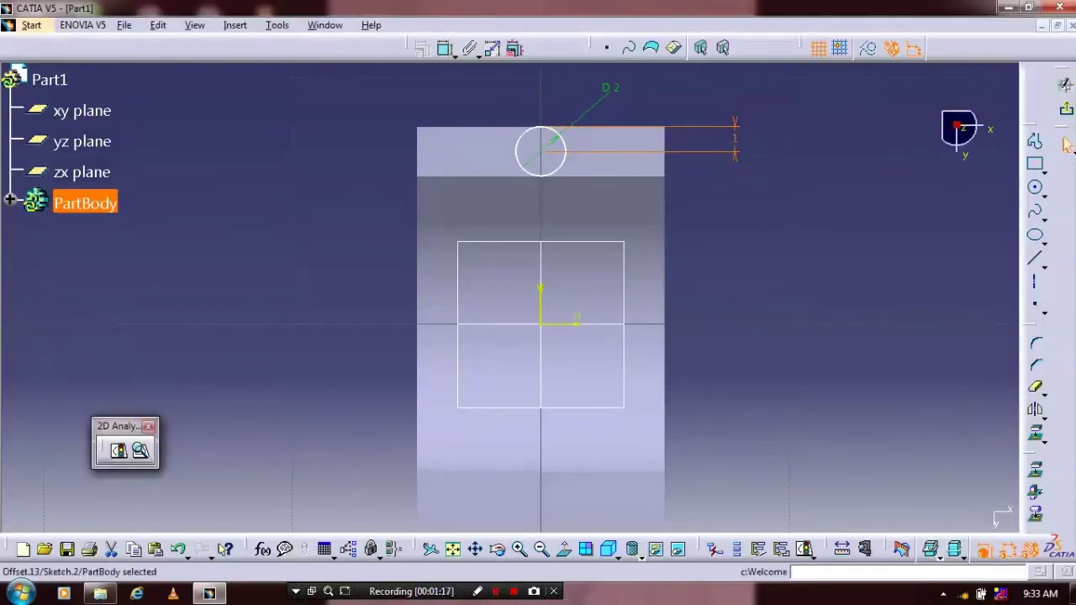
{"action": "left_click", "coordinate": [1064, 85]}
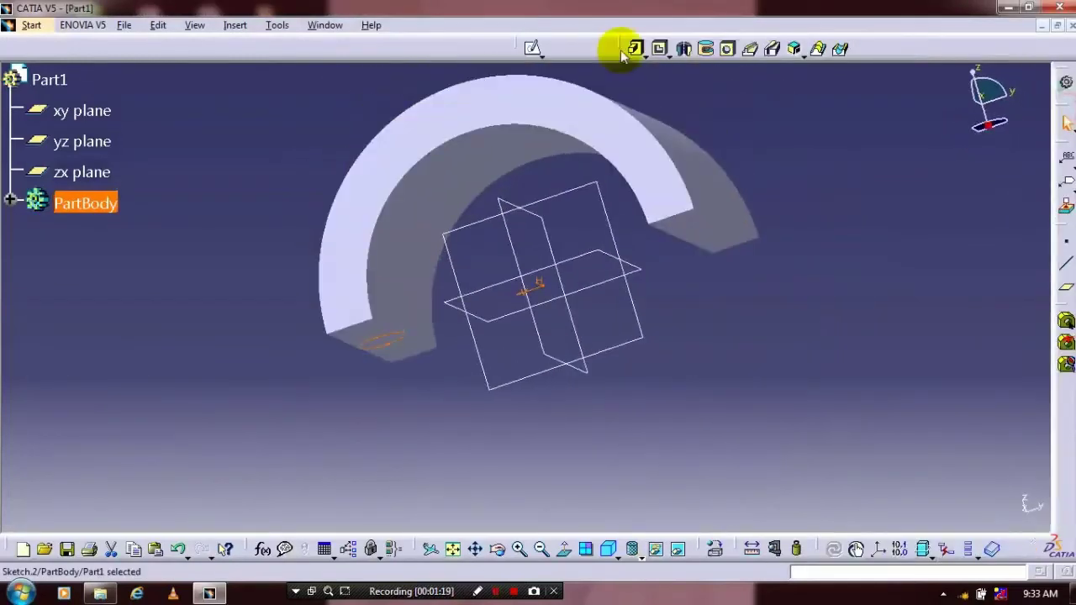
- Pad the small circle 7 mm in the reversed direction into a pin
{"action": "left_click", "coordinate": [635, 49]}
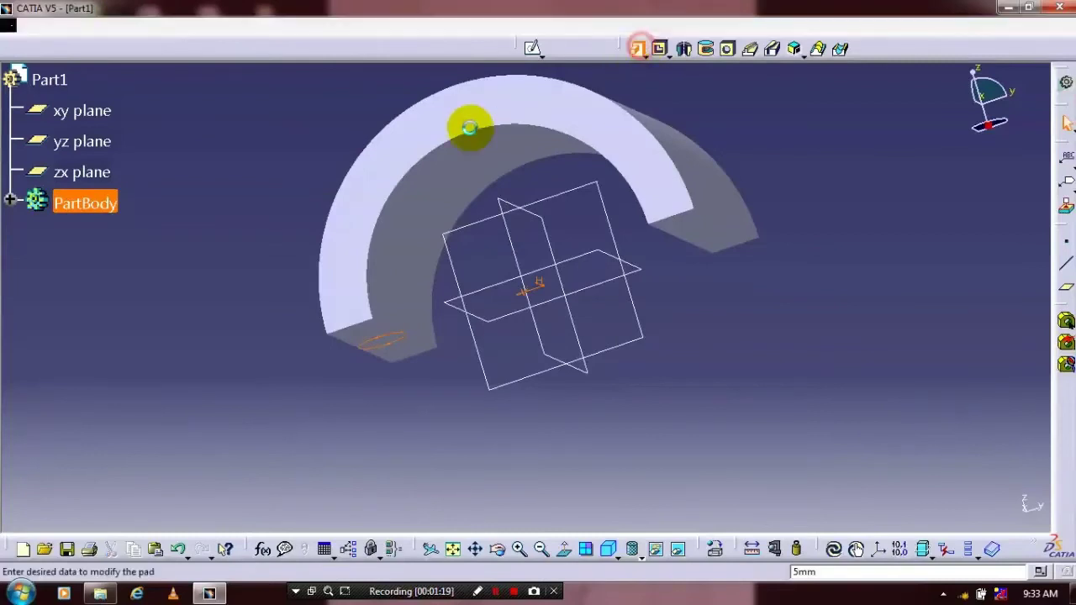
{"action": "left_click", "coordinate": [842, 358]}
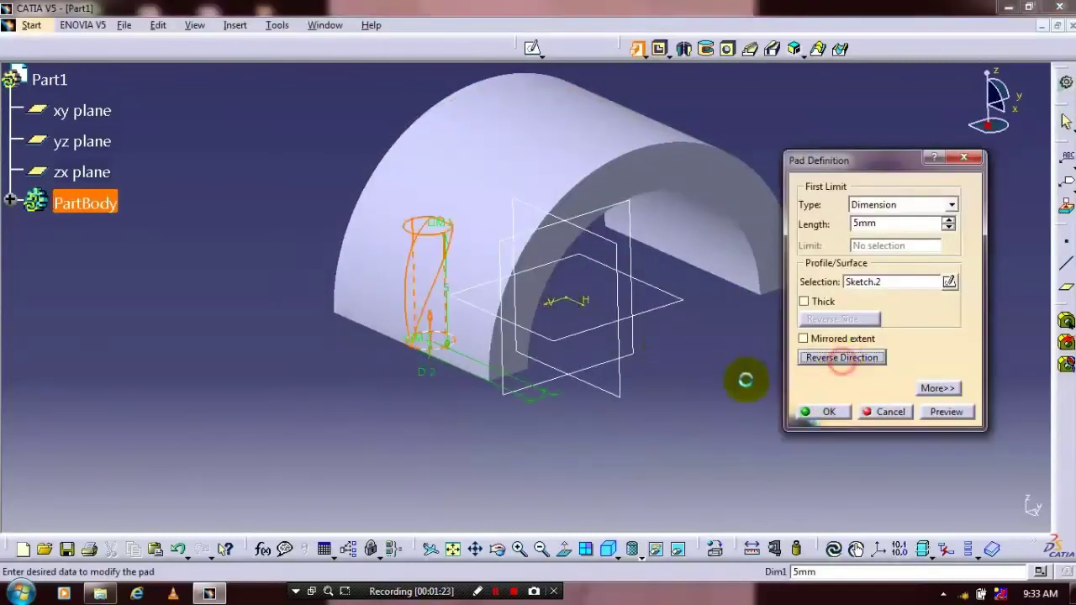
{"action": "left_click_drag", "start_coordinate": [883, 223], "coordinate": [804, 233]}
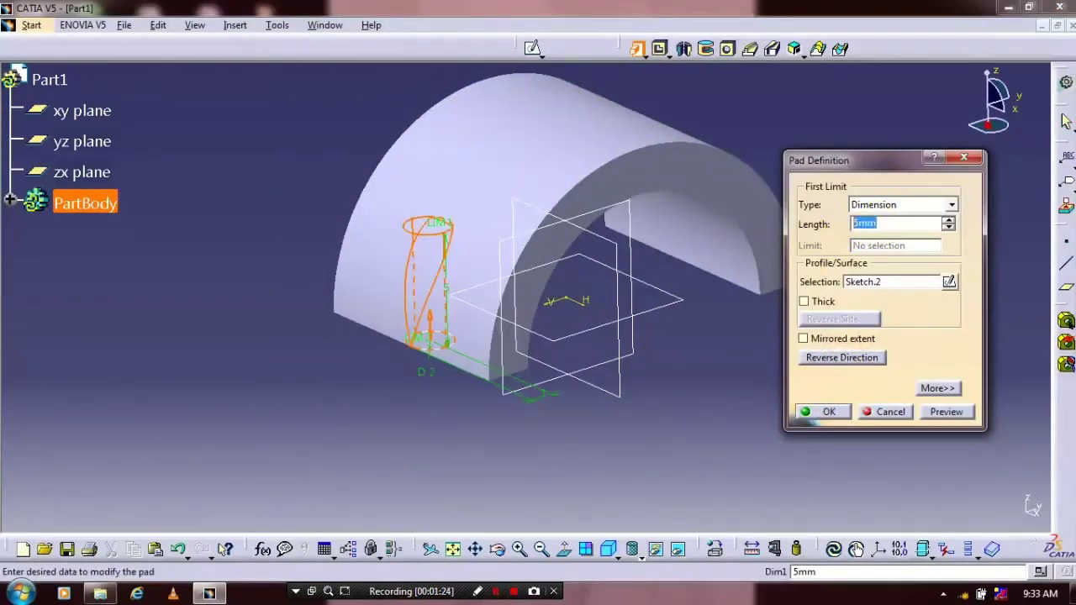
{"action": "type", "text": "7"}
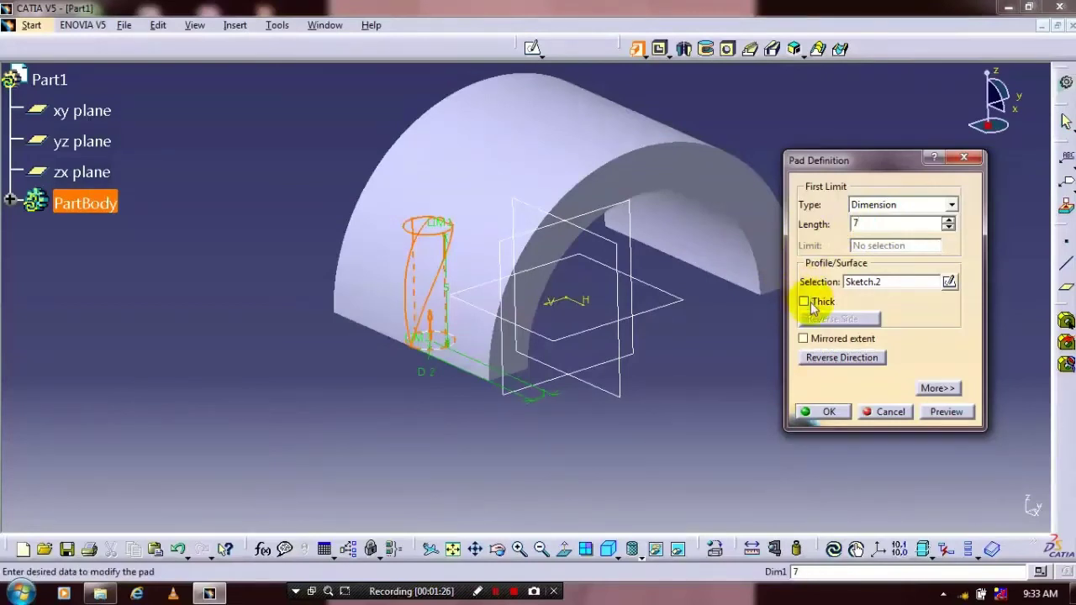
{"action": "left_click", "coordinate": [795, 412]}
- Start a new sketch on the pin's end face
{"action": "middle_click_drag", "start_coordinate": [716, 392], "coordinate": [536, 335]}
{"action": "middle_click_drag", "start_coordinate": [465, 338], "coordinate": [454, 286]}
{"action": "left_click", "coordinate": [294, 182]}
{"action": "middle_click_drag", "start_coordinate": [357, 130], "coordinate": [385, 222]}
{"action": "left_click", "coordinate": [402, 212]}
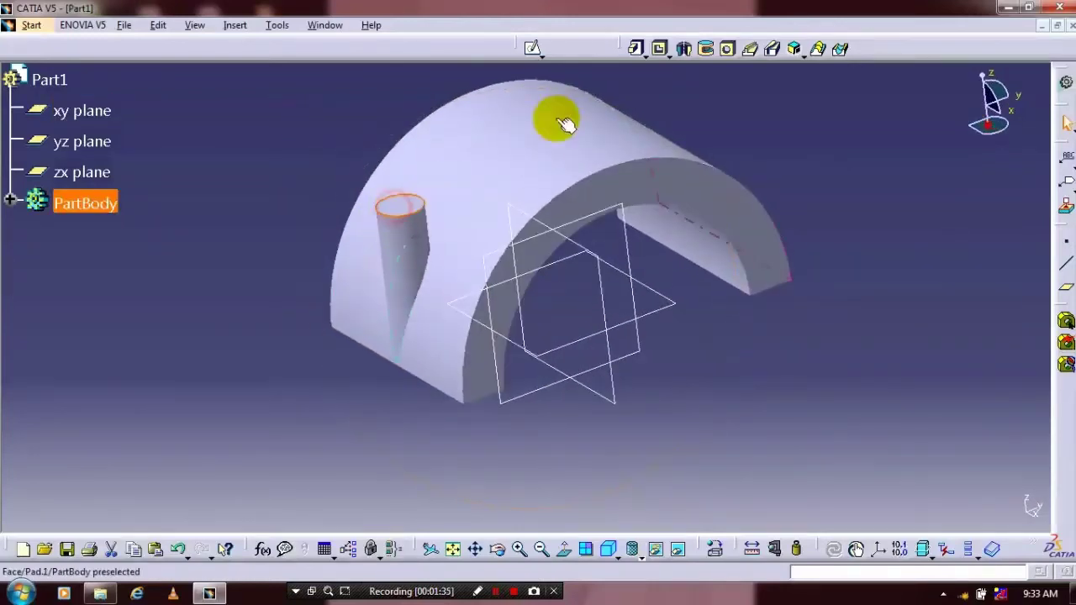
{"action": "left_click", "coordinate": [532, 48]}
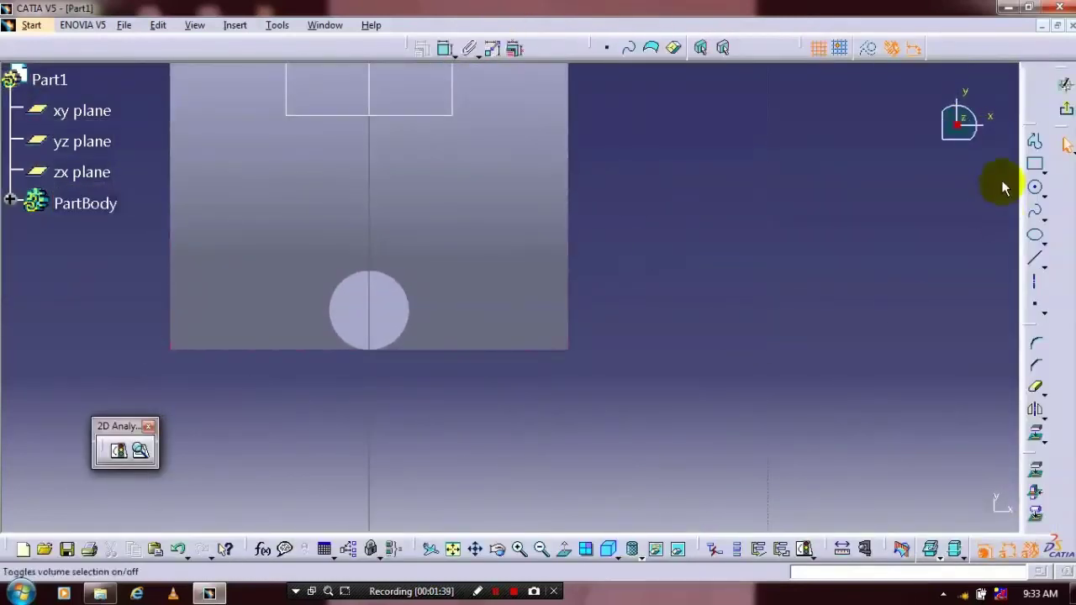
- Draw a small circle at the pin's centre and dimension it to 1 mm diameter
{"action": "left_click", "coordinate": [1037, 186]}
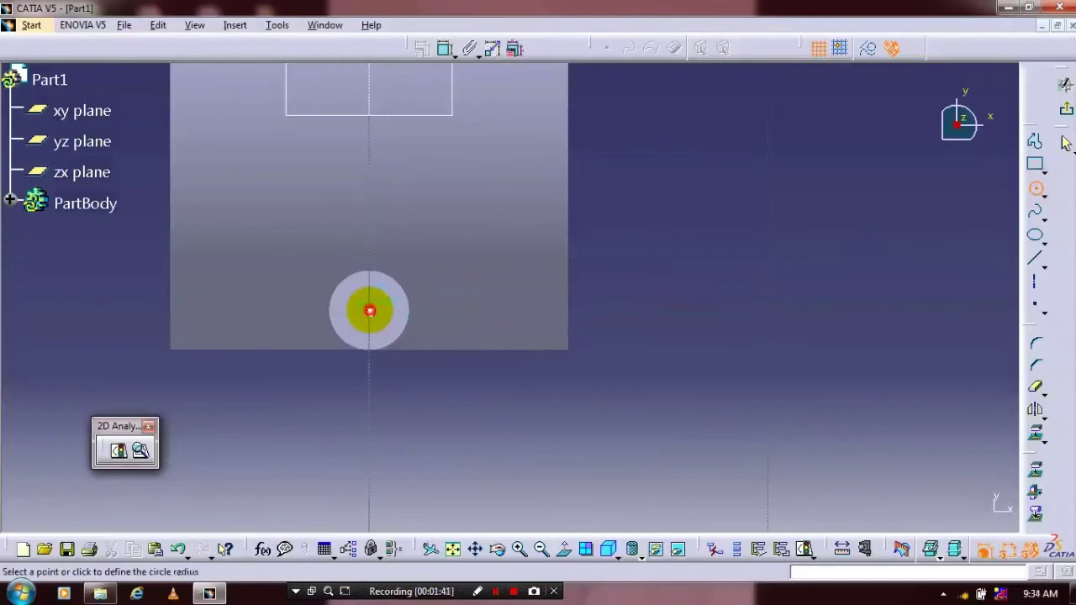
{"action": "left_click", "coordinate": [380, 319]}
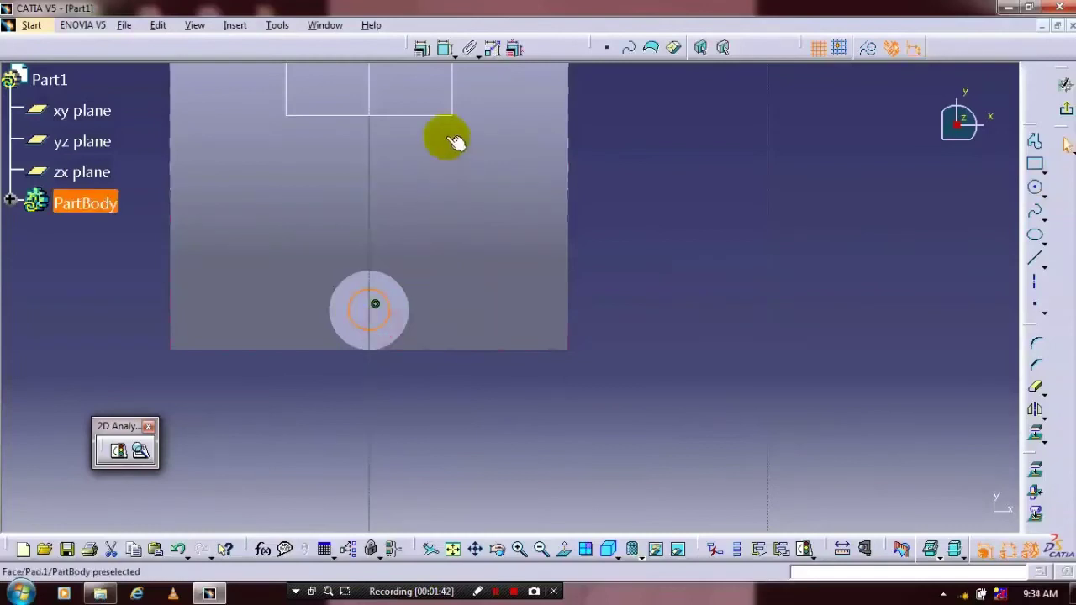
{"action": "left_click", "coordinate": [444, 52]}
{"action": "left_click", "coordinate": [611, 301]}
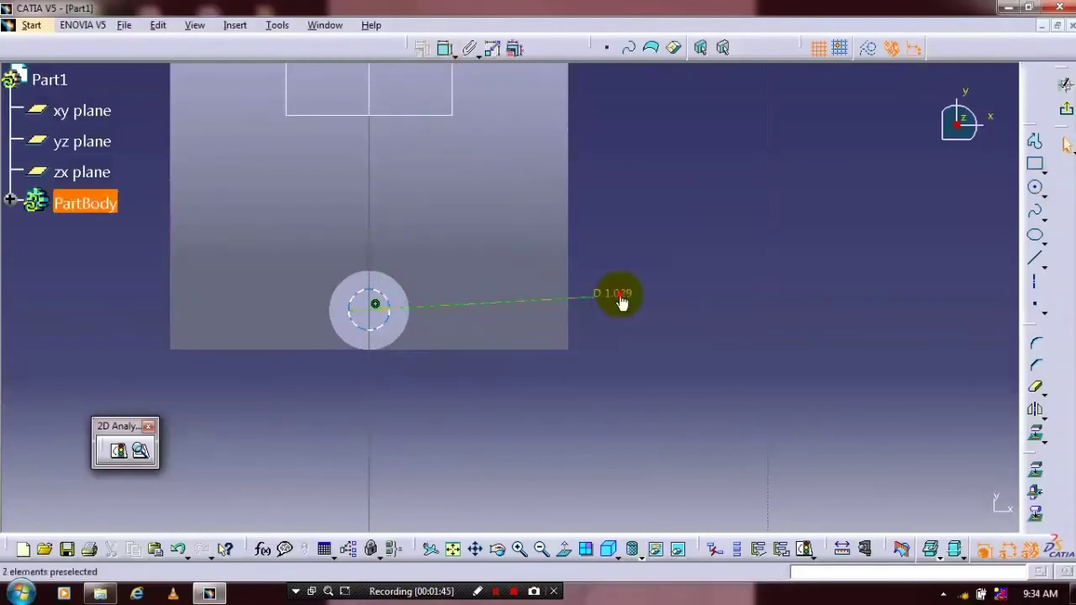
{"action": "double_click", "coordinate": [621, 303]}
{"action": "type", "text": "1"}
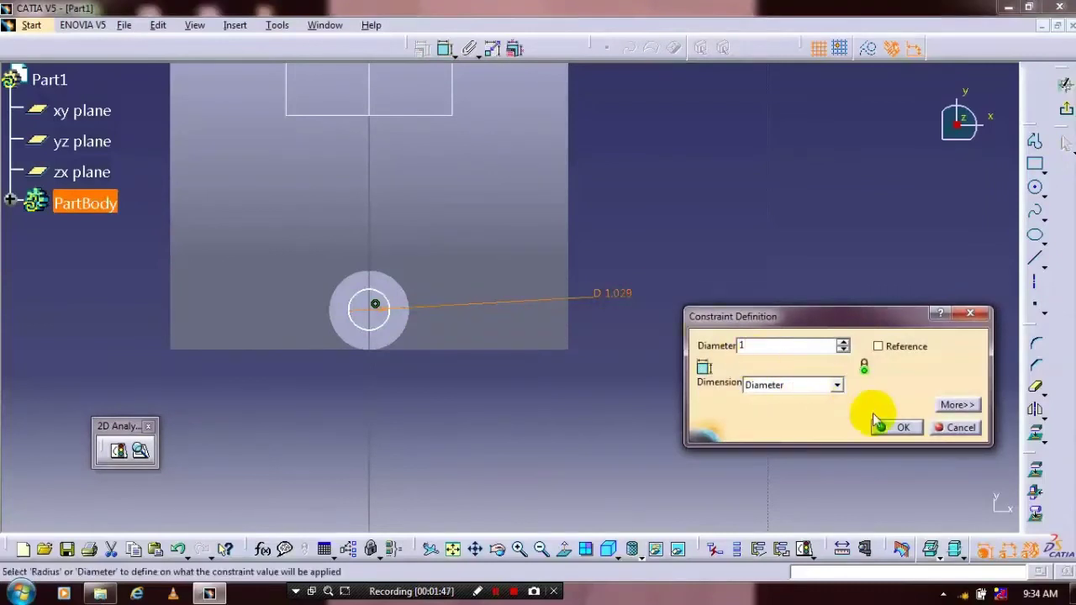
{"action": "left_click", "coordinate": [896, 427]}
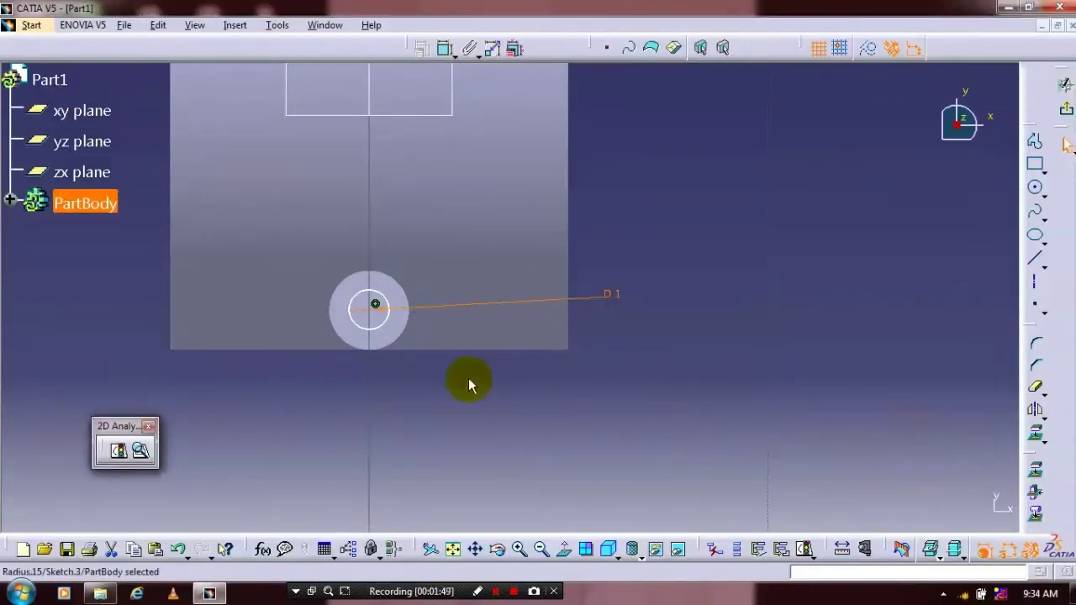
- Make the 1 mm circle concentric with the boss edge and exit the sketch
{"action": "middle_click_drag", "start_coordinate": [417, 384], "coordinate": [401, 211]}
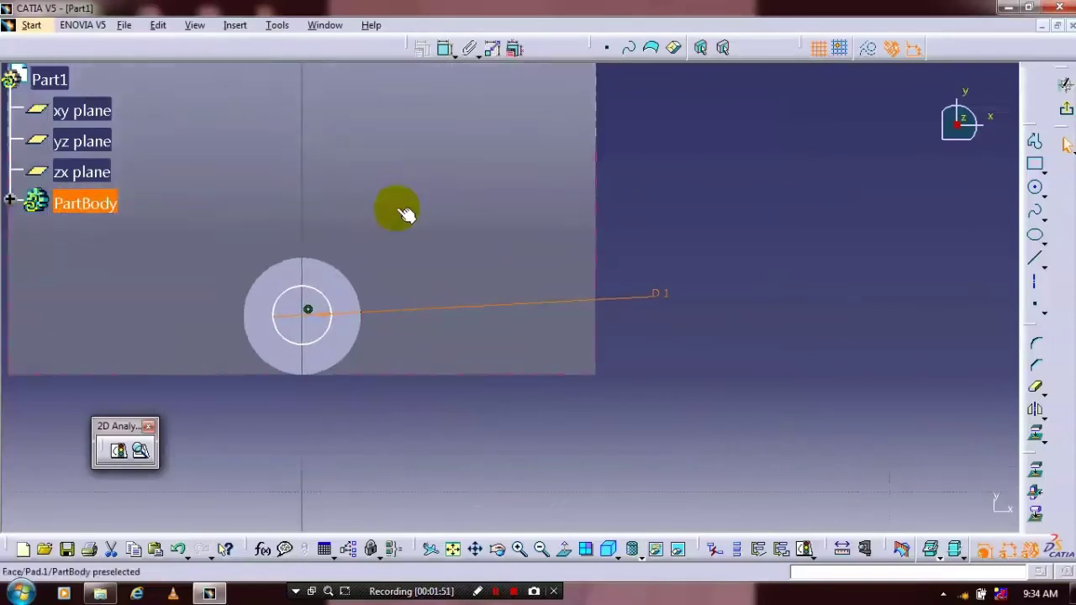
{"action": "left_click", "coordinate": [313, 291]}
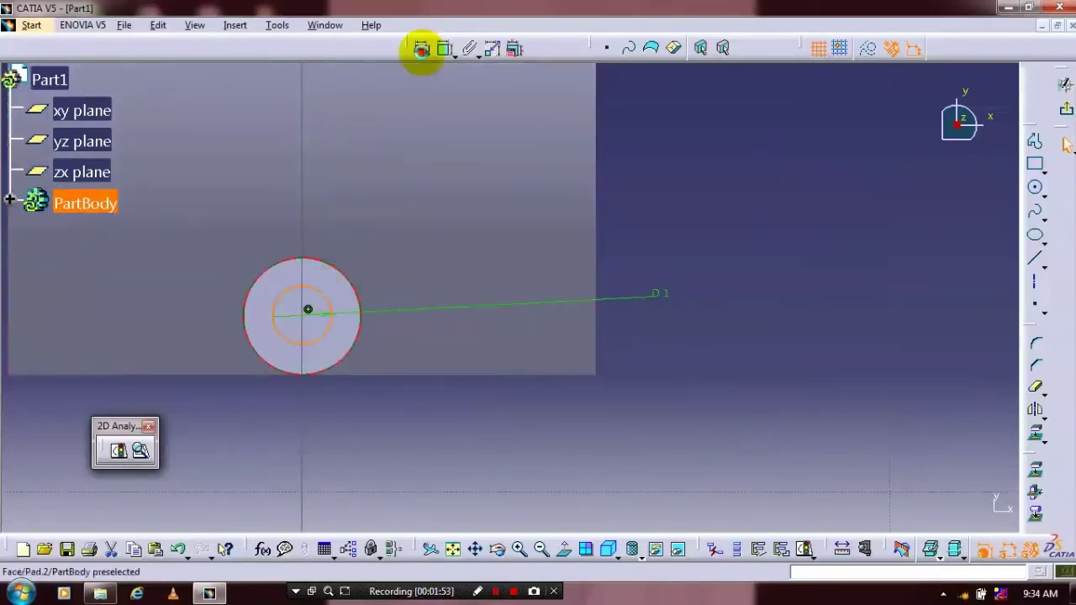
{"action": "left_click", "coordinate": [421, 48]}
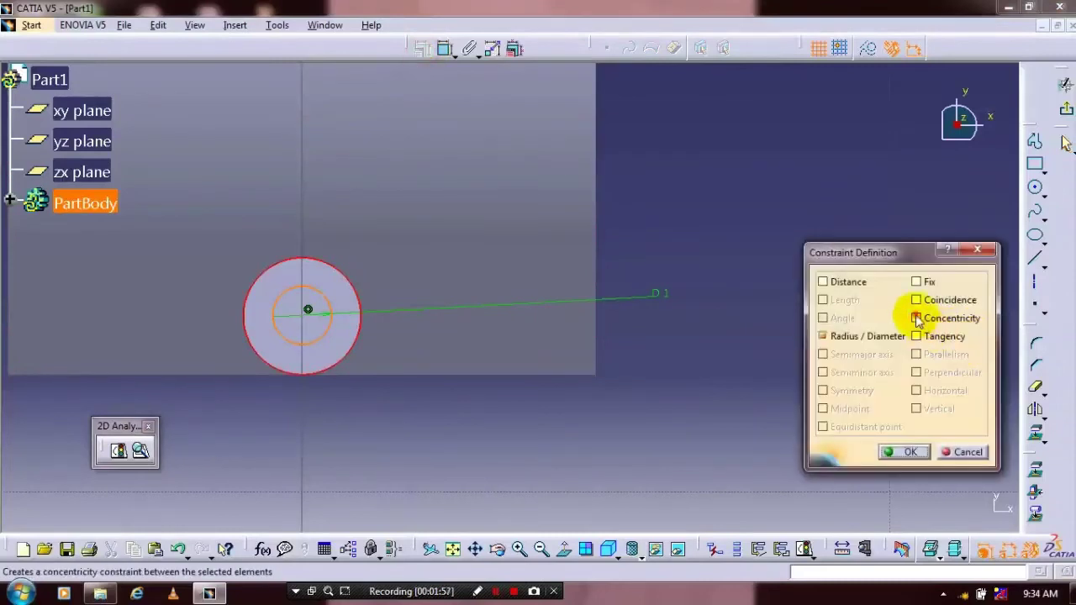
{"action": "left_click", "coordinate": [916, 318]}
{"action": "left_click", "coordinate": [902, 451]}
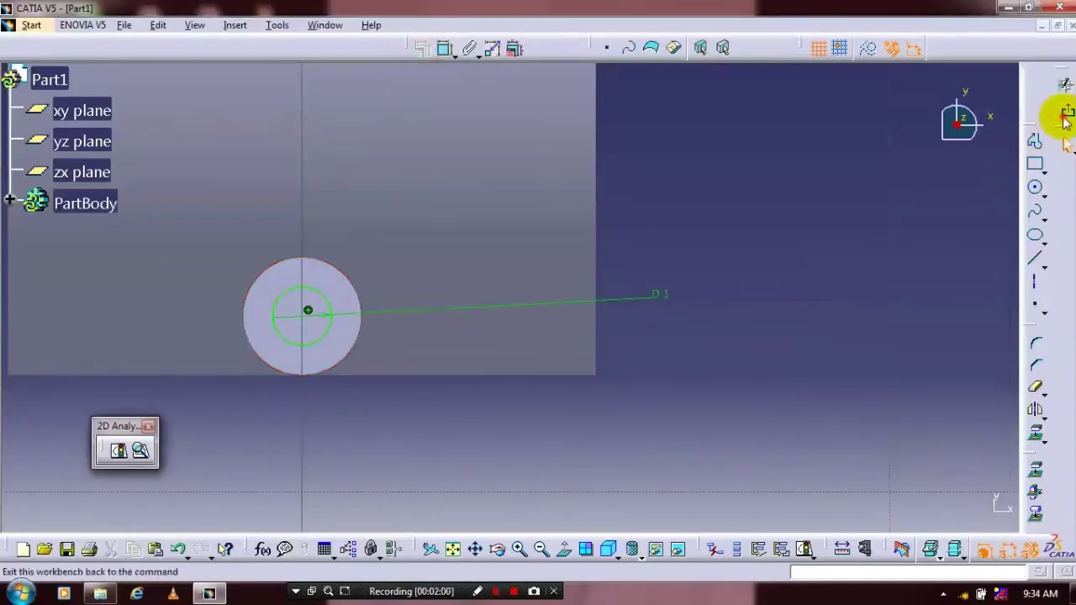
{"action": "left_click", "coordinate": [1061, 112]}
- Cut Sketch.3 as Pocket.1 through the boss, then select Pocket.1 and Pad.2 together
{"action": "left_click", "coordinate": [660, 48]}
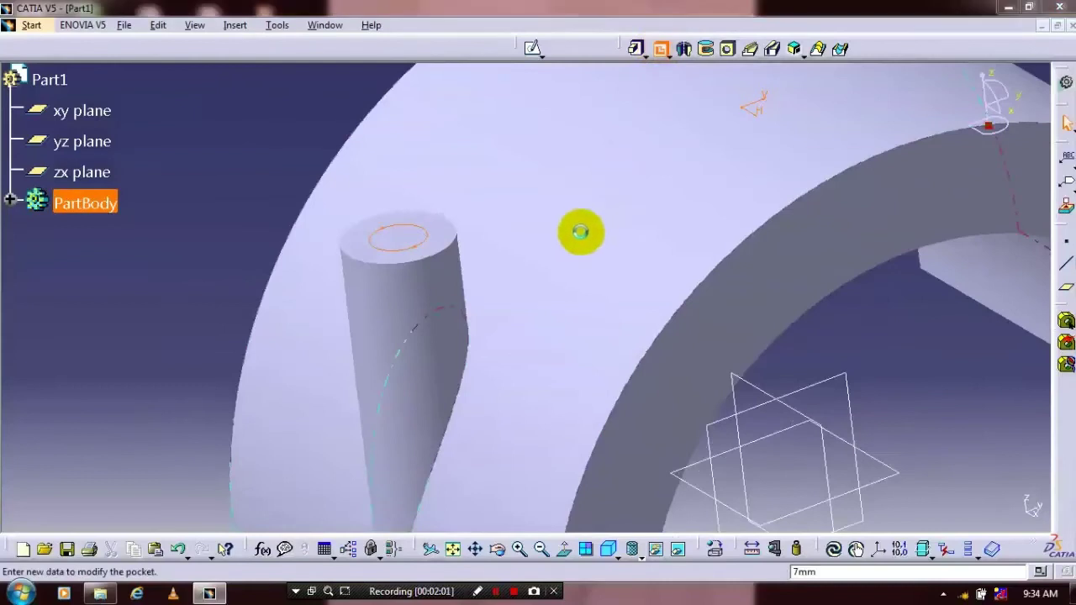
{"action": "middle_click", "coordinate": [575, 237]}
{"action": "left_click", "coordinate": [809, 411]}
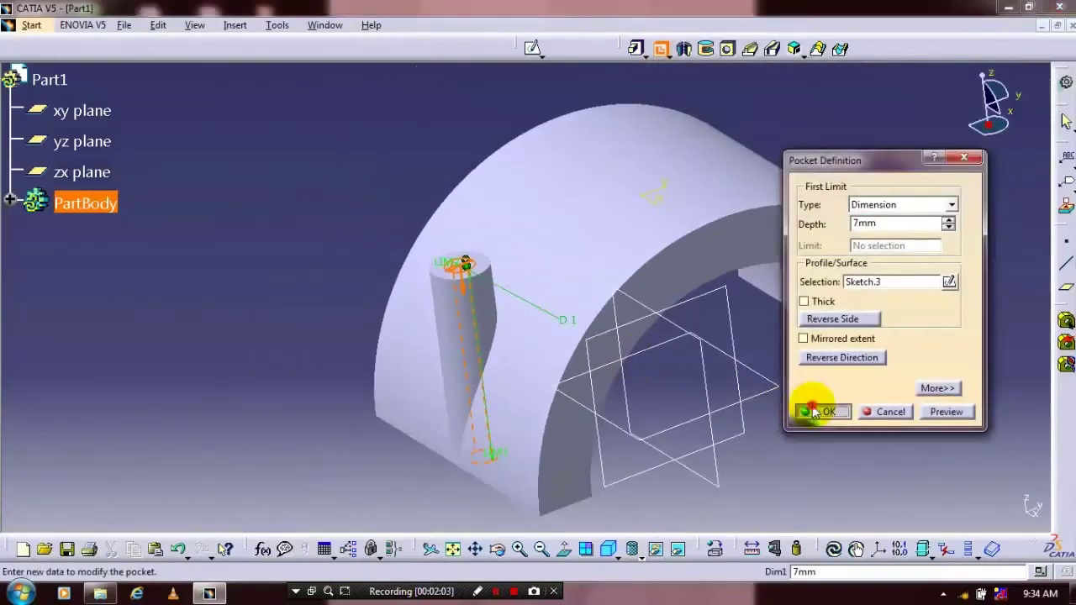
{"action": "left_click", "coordinate": [12, 201]}
{"action": "left_click", "coordinate": [92, 357]}
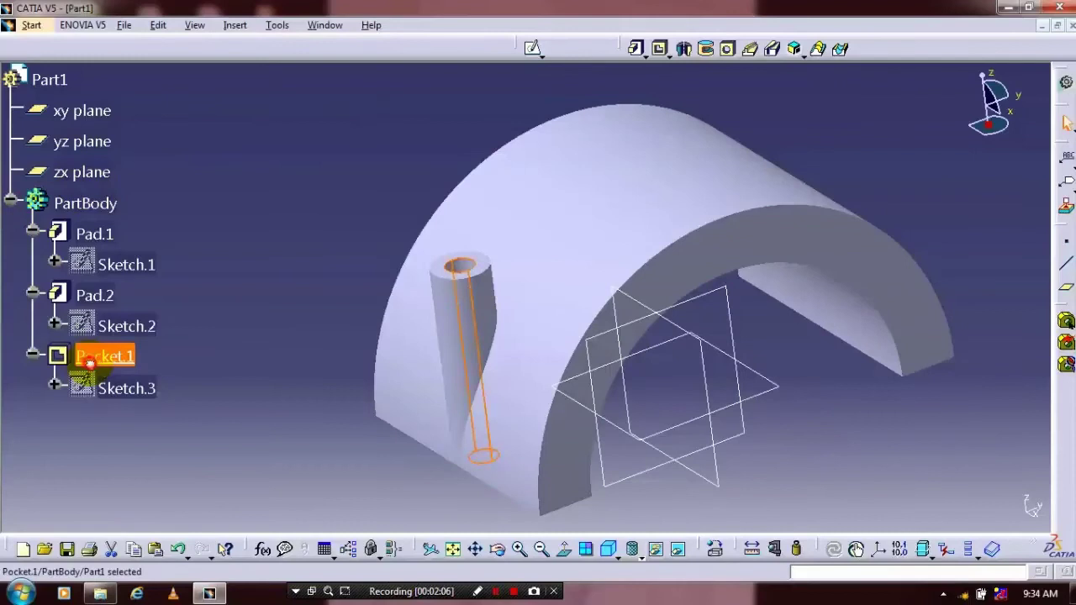
{"action": "left_click", "coordinate": [94, 301], "text": "ctrl"}
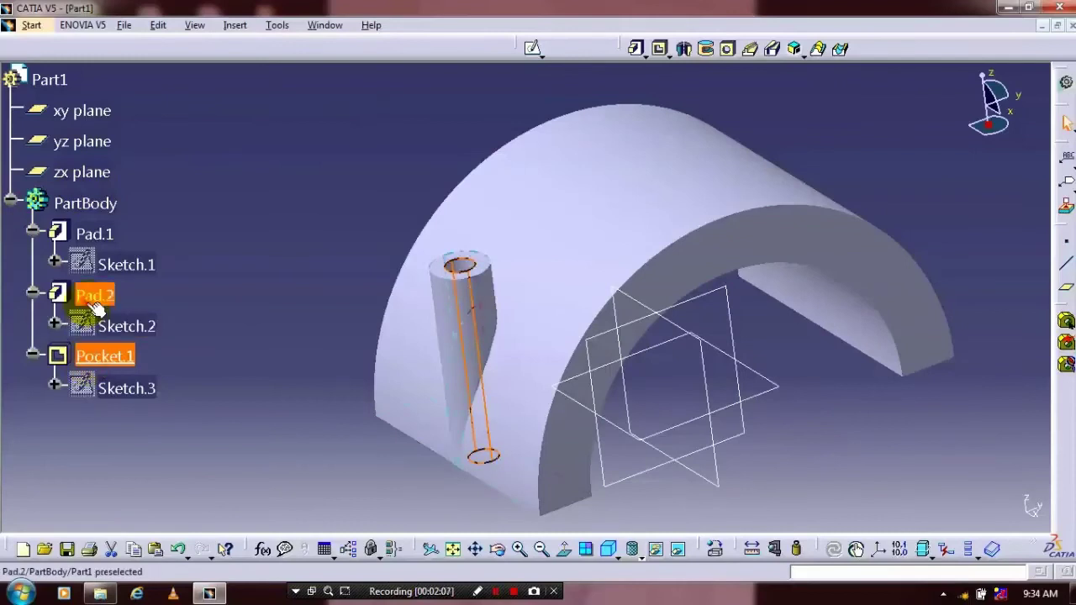
- Mirror the hollow boss across the zx plane to create Mirror.1 at the cap's opposite end
{"action": "left_click", "coordinate": [235, 25]}
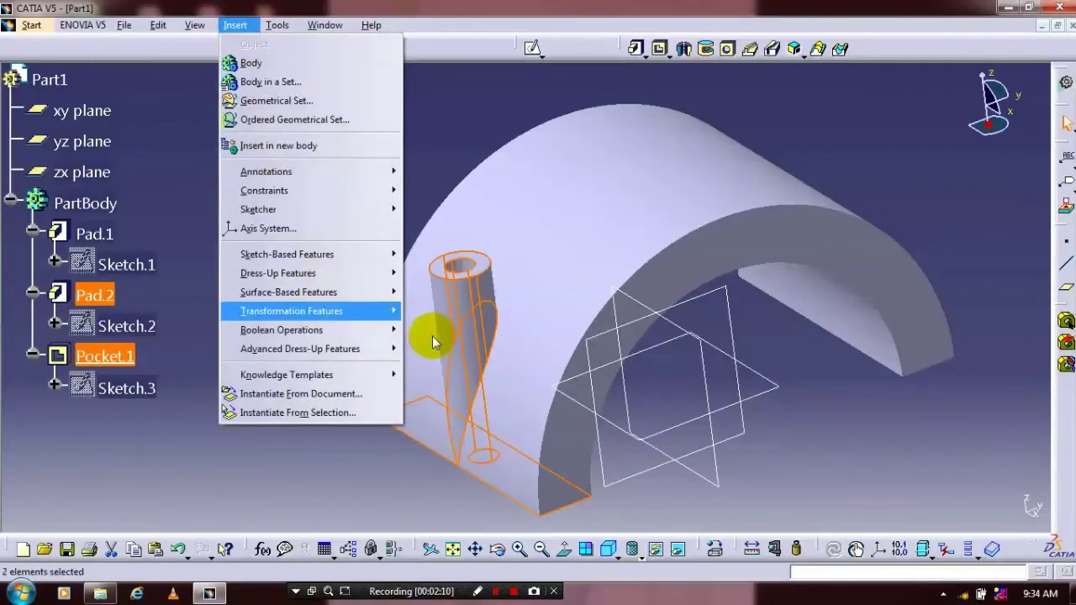
{"action": "mouse_move", "coordinate": [370, 311]}
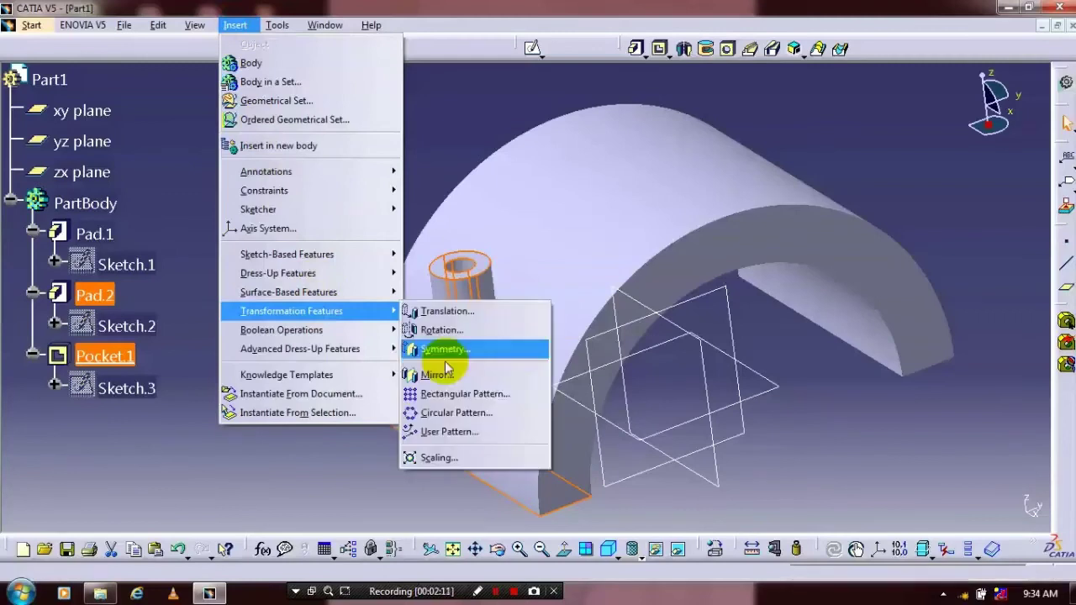
{"action": "key", "text": "Return"}
{"action": "left_click", "coordinate": [678, 329]}
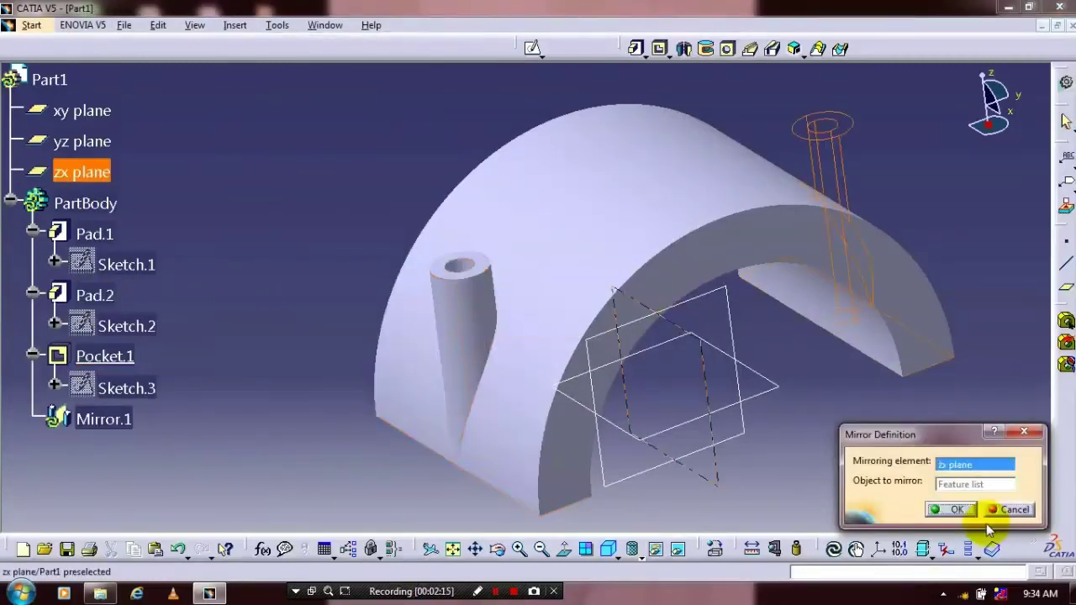
{"action": "left_click", "coordinate": [953, 509]}
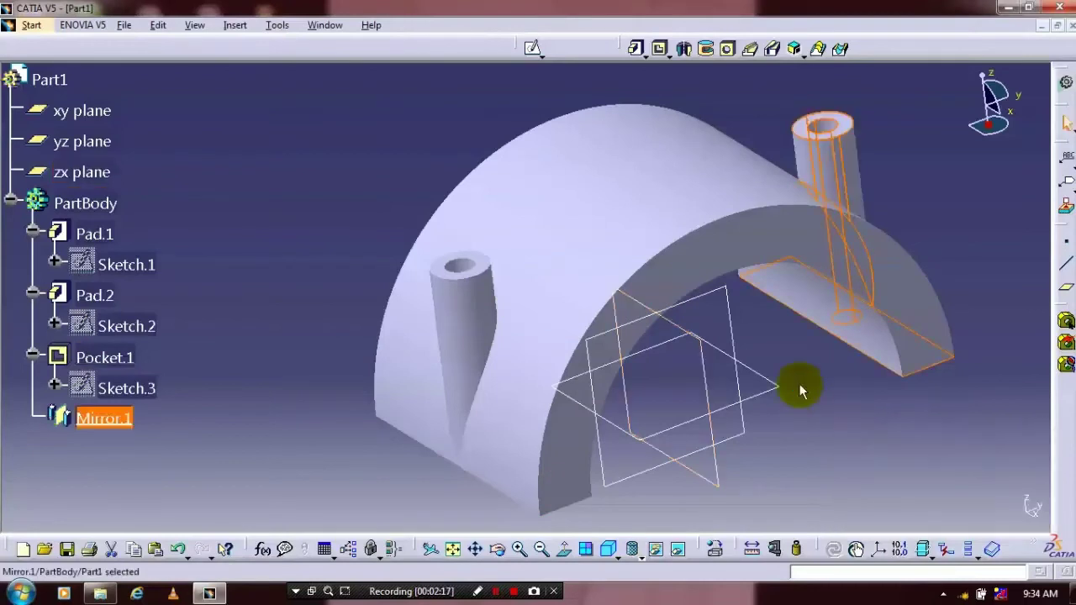
{"action": "middle_click_drag", "start_coordinate": [804, 387], "coordinate": [647, 382]}
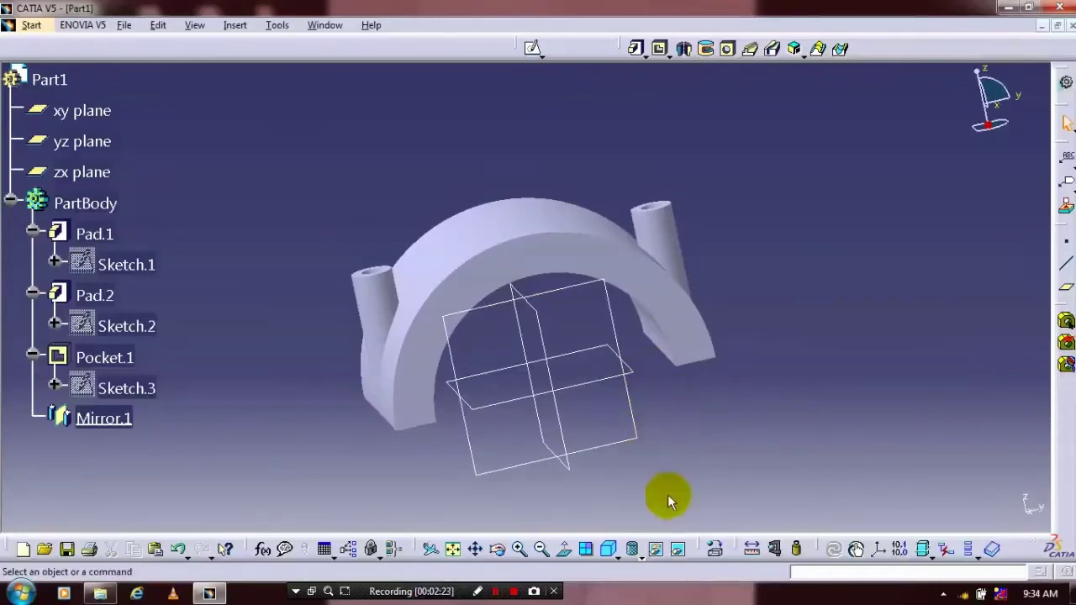
- Hide the xy, yz and zx reference planes with Hide/Show
{"action": "left_click", "coordinate": [76, 173]}
{"action": "left_click", "coordinate": [89, 142], "text": "ctrl"}
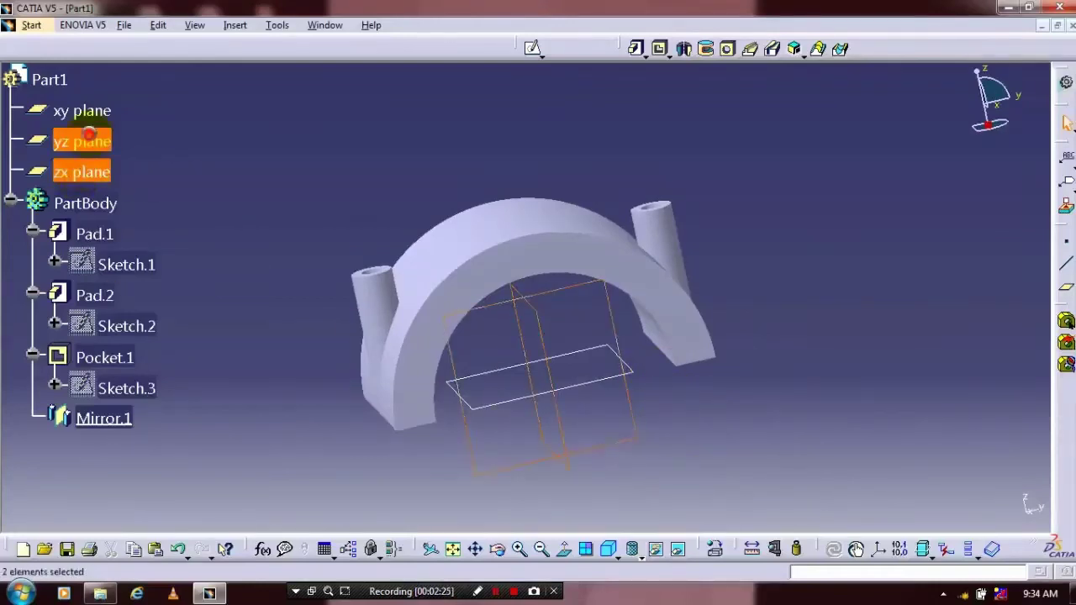
{"action": "left_click", "coordinate": [92, 110], "text": "ctrl"}
{"action": "right_click", "coordinate": [100, 145]}
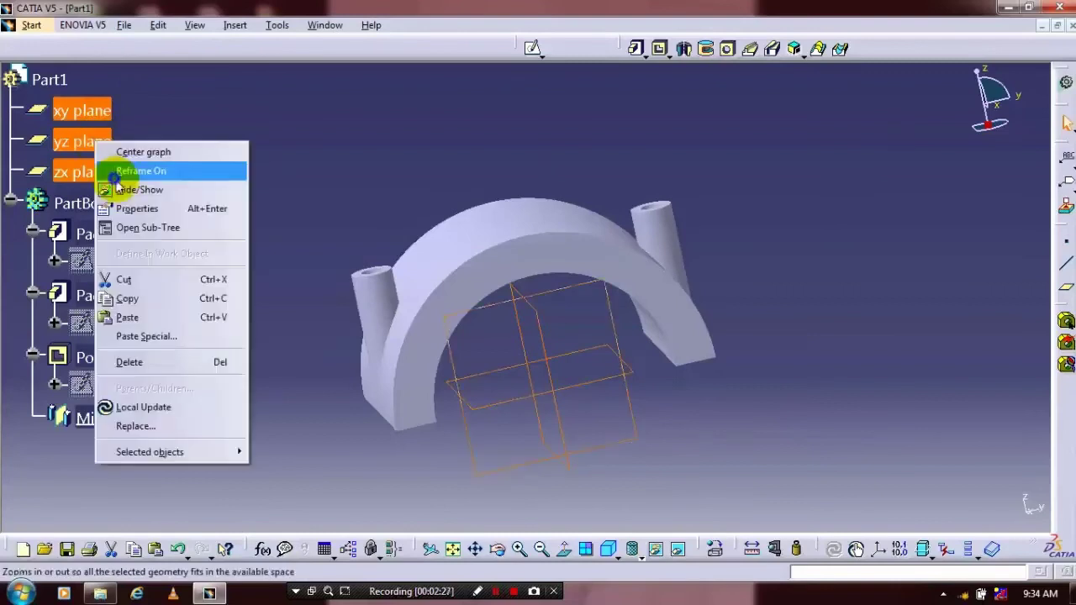
{"action": "left_click", "coordinate": [135, 188]}
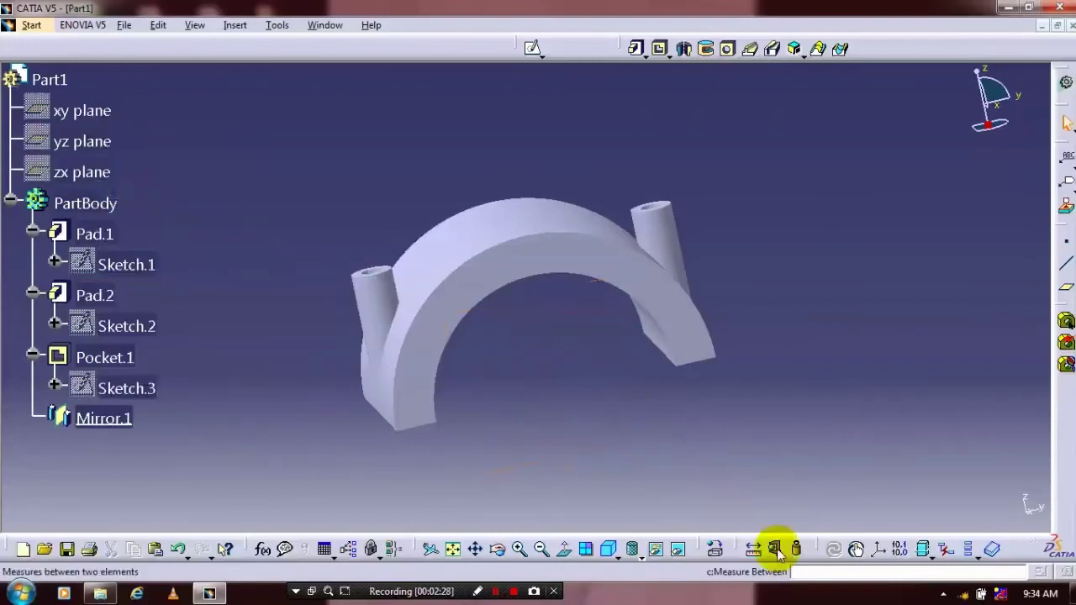
{"action": "left_click", "coordinate": [714, 549]}
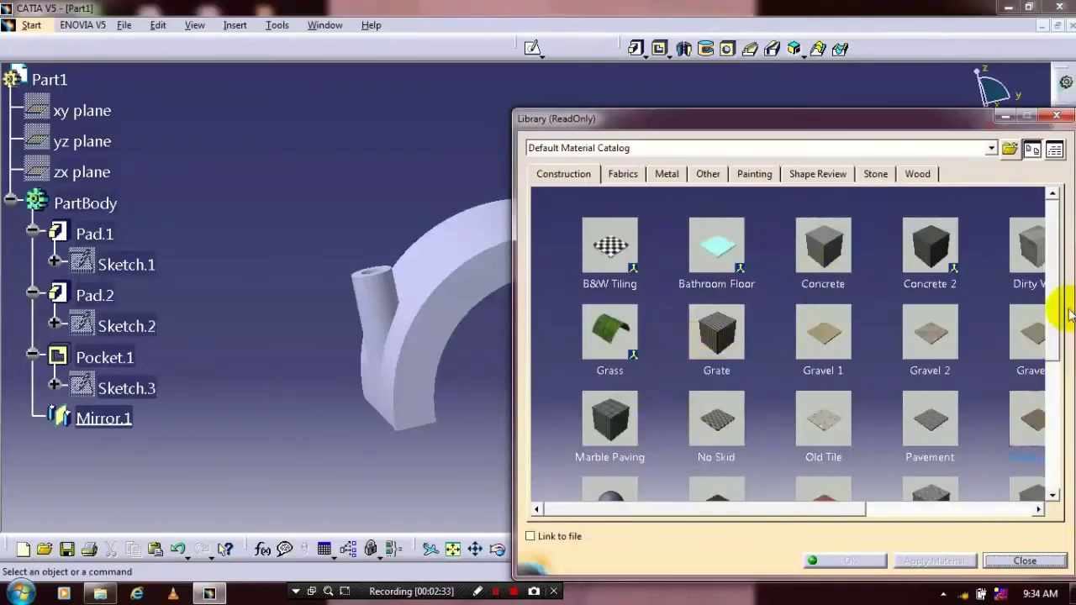
- Apply the Chroma material from the library's Metal tab to PartBody
{"action": "left_click_drag", "start_coordinate": [1056, 299], "coordinate": [1056, 327]}
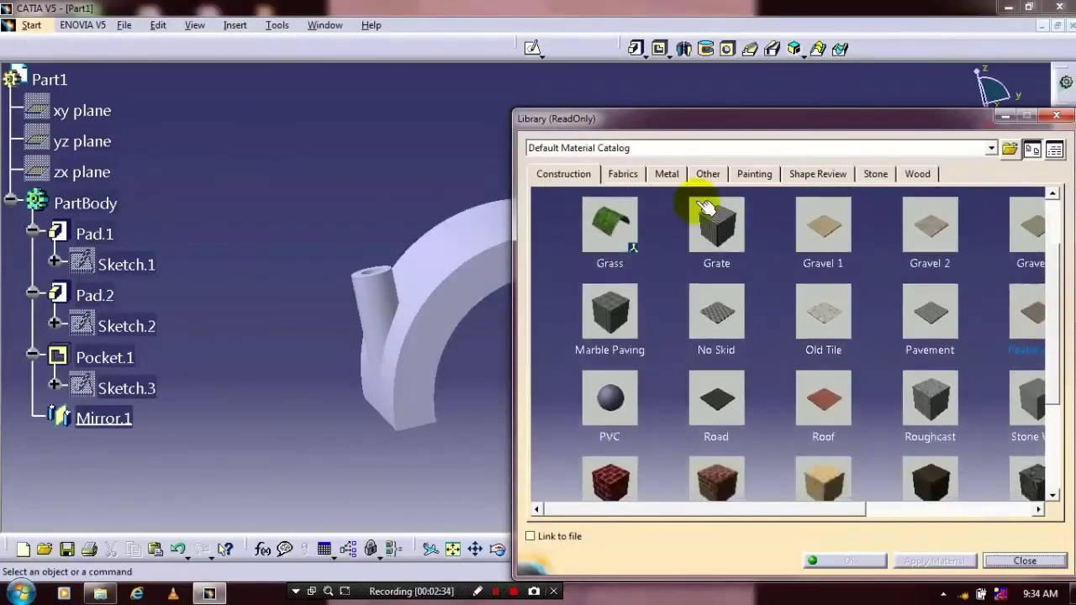
{"action": "left_click", "coordinate": [666, 174]}
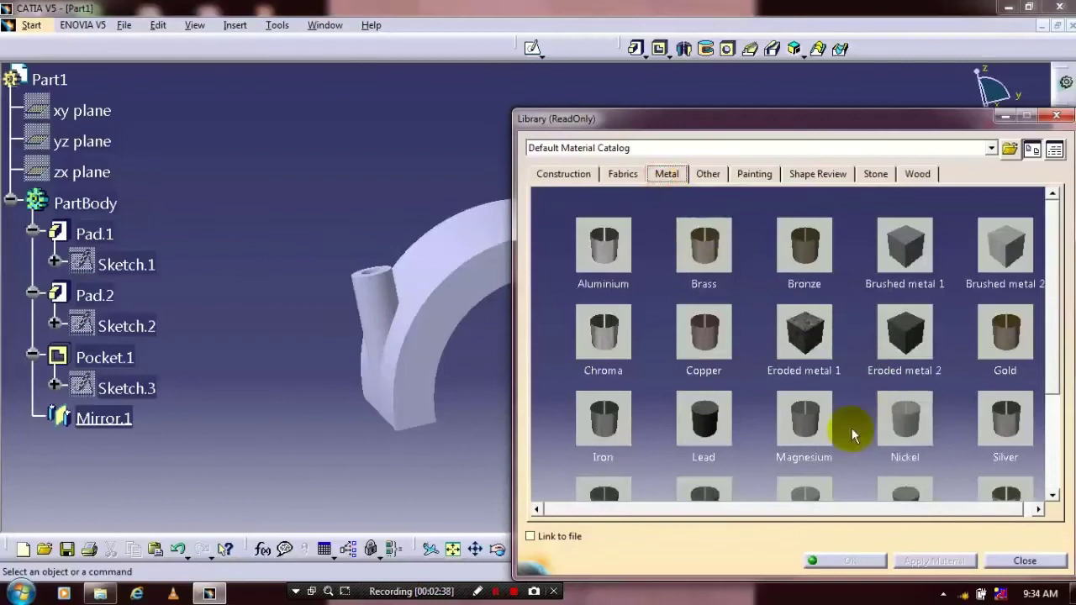
{"action": "left_click_drag", "start_coordinate": [1052, 288], "coordinate": [1053, 323]}
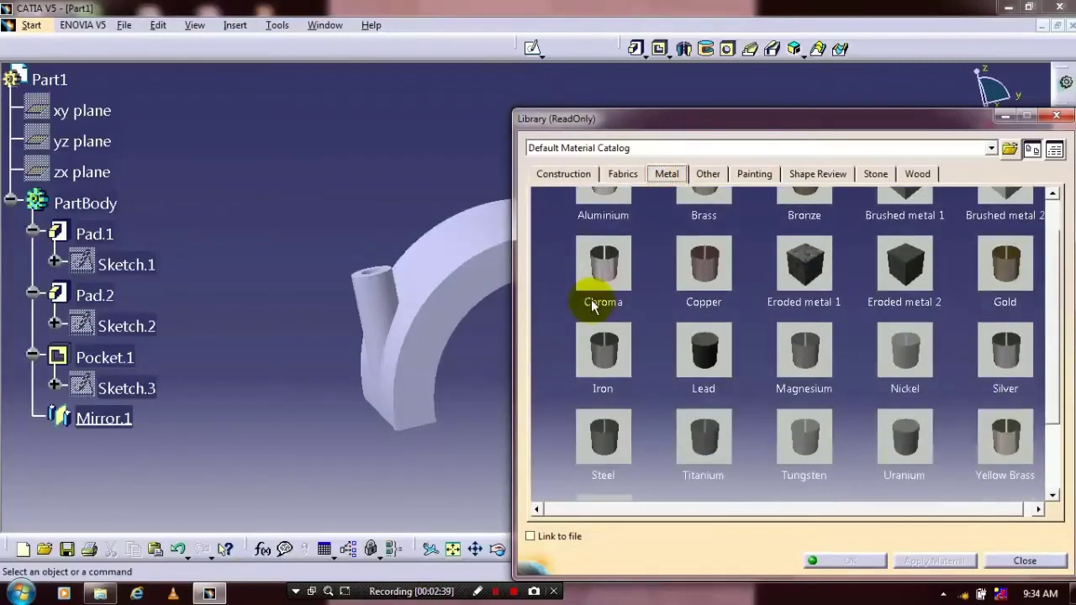
{"action": "scroll", "coordinate": [588, 285], "scroll_direction": "down", "scroll_amount": 1}
{"action": "left_click", "coordinate": [597, 234]}
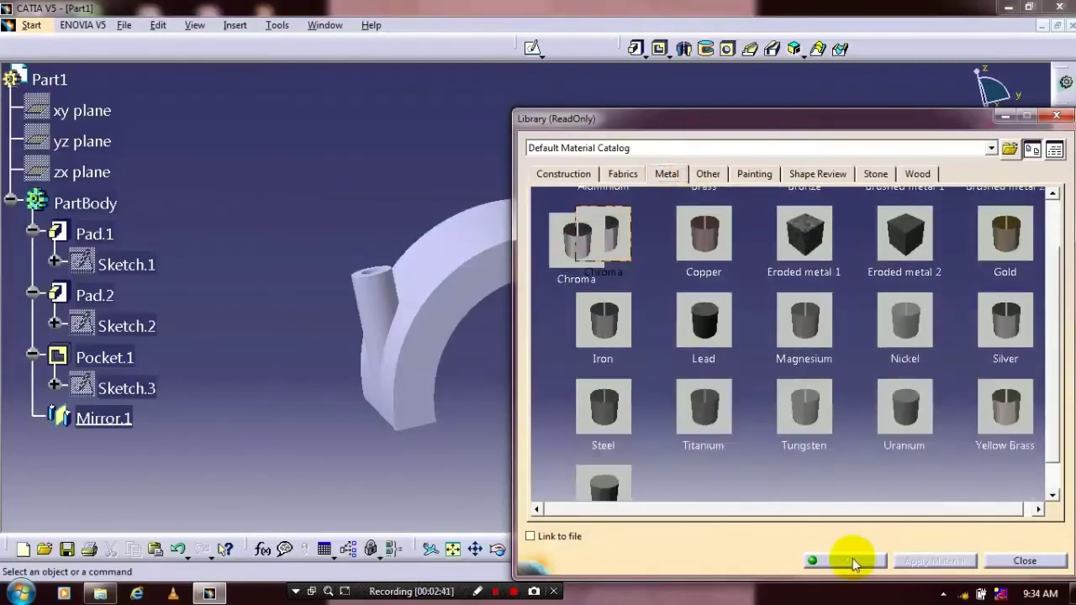
{"action": "left_click", "coordinate": [853, 561]}
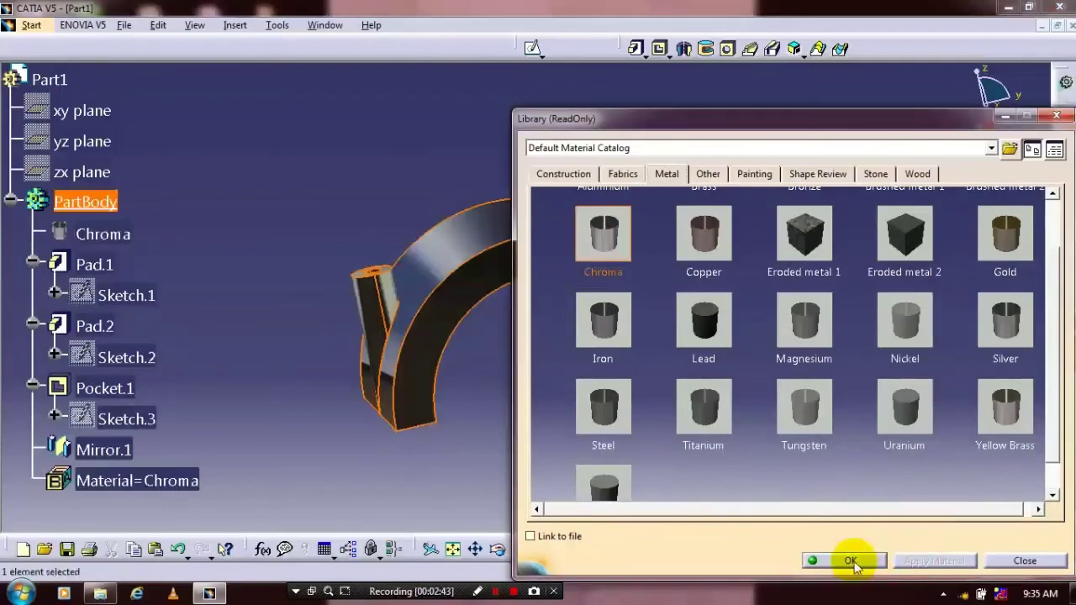
{"action": "left_click", "coordinate": [851, 560]}
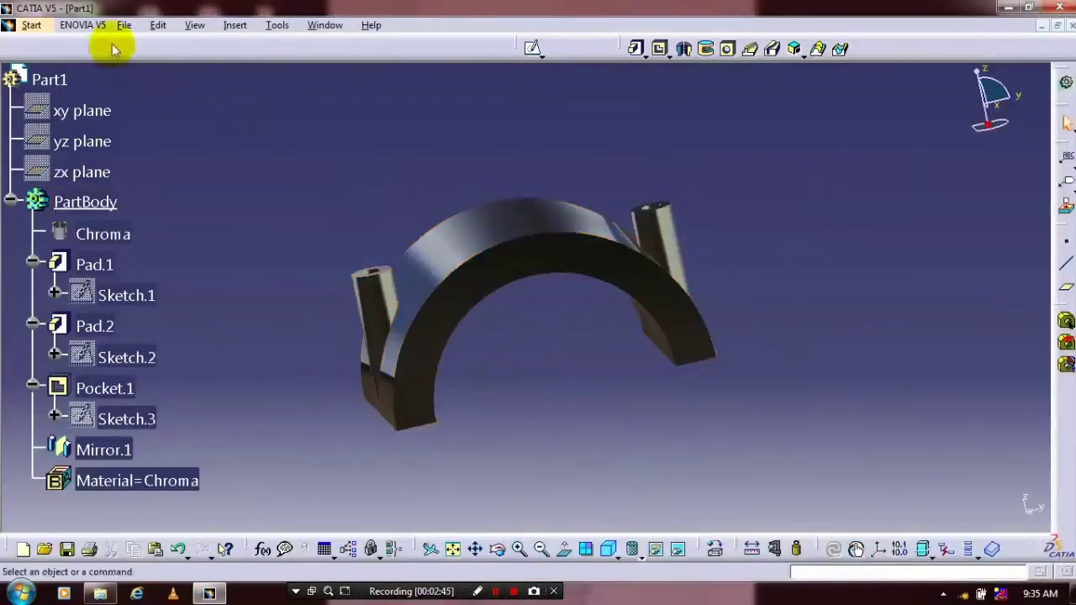
- Save the part as conn rod 2.CATPart in the engine ass folder
{"action": "left_click", "coordinate": [123, 25]}
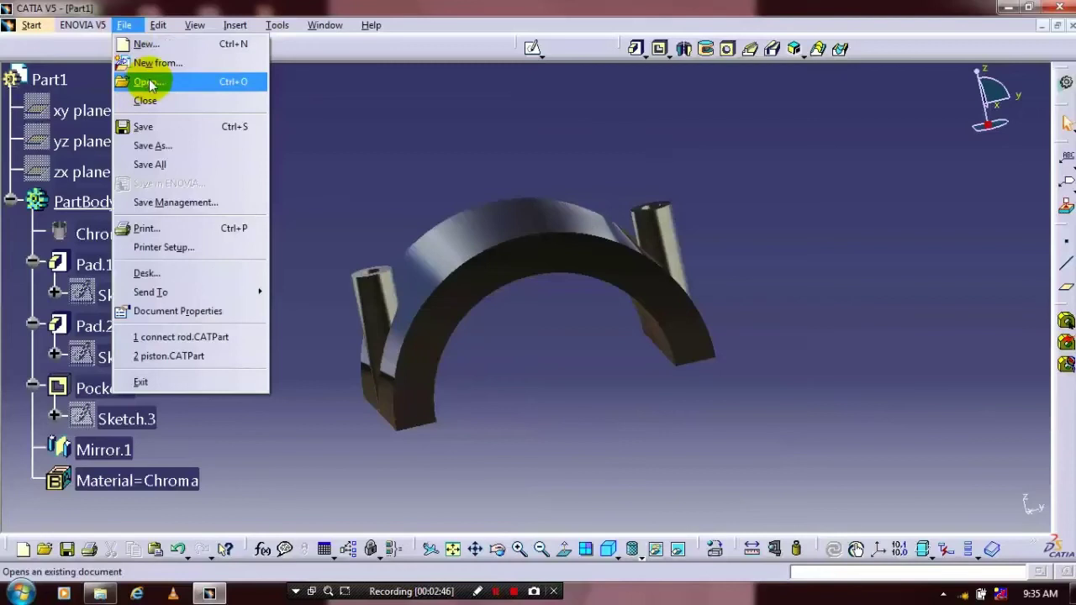
{"action": "left_click", "coordinate": [240, 145]}
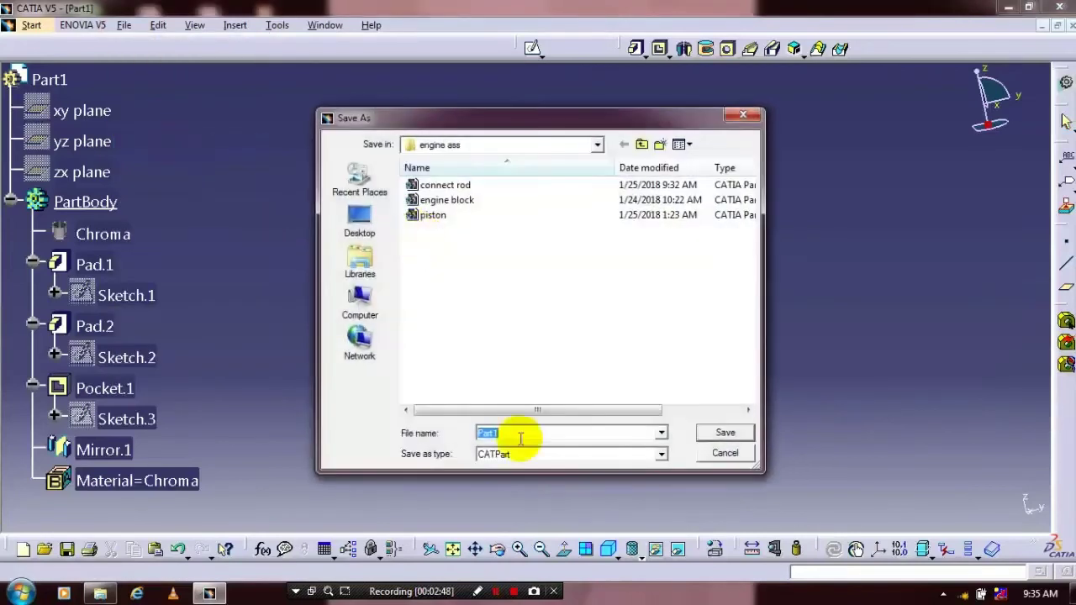
{"action": "type", "text": "co"}
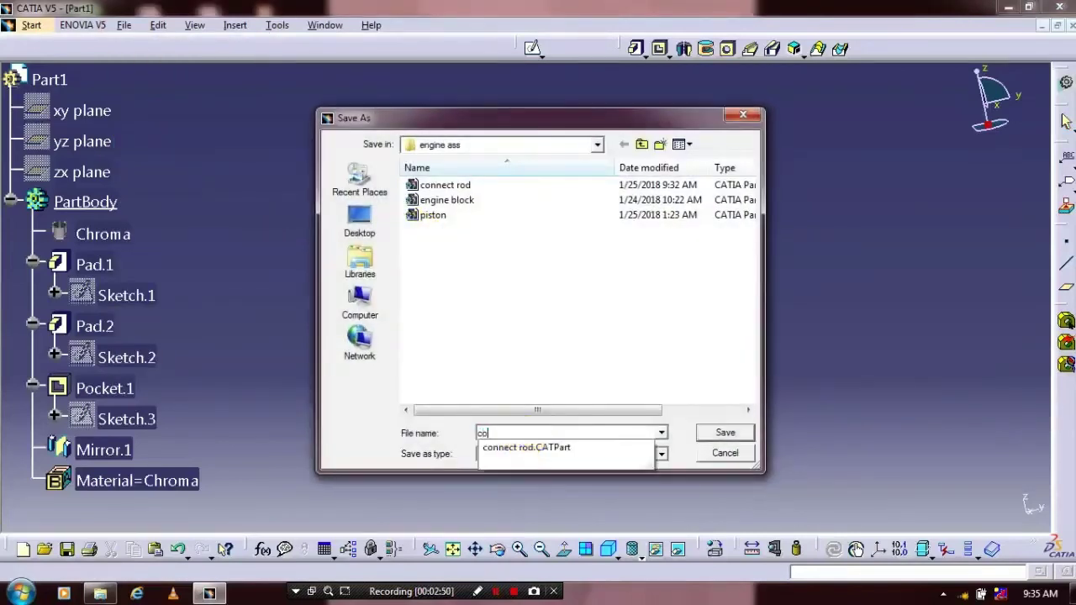
{"action": "type", "text": "nn rod 2"}
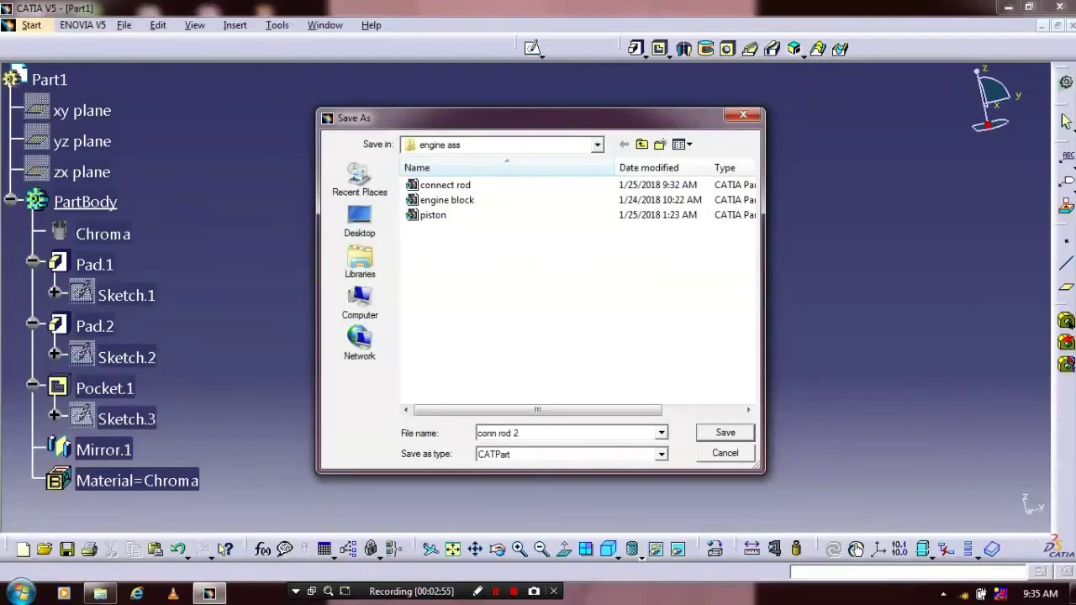
{"action": "left_click", "coordinate": [725, 433]}
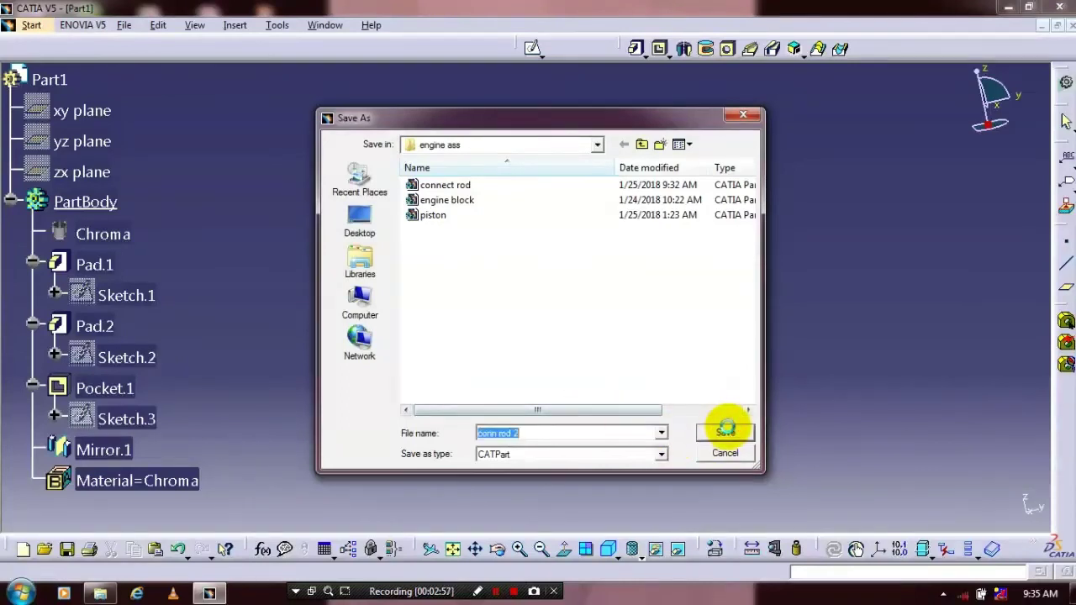
{"action": "left_click", "coordinate": [725, 431]}
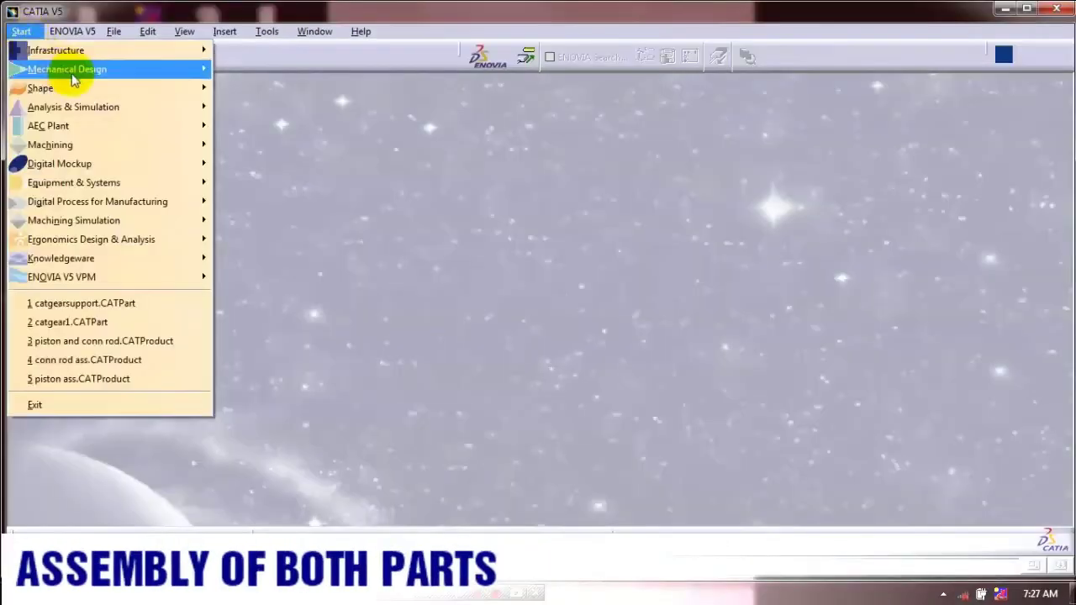
- Insert the connect rod part into a new Product1 as Part1.1.1 and orbit to inspect it
{"action": "mouse_move", "coordinate": [73, 80]}
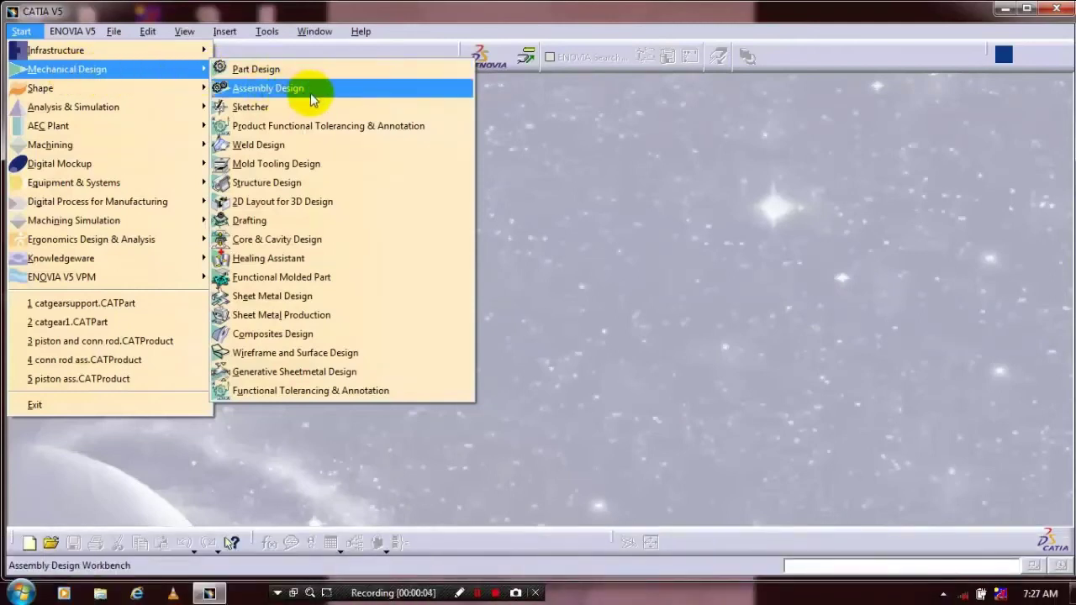
{"action": "left_click", "coordinate": [315, 93]}
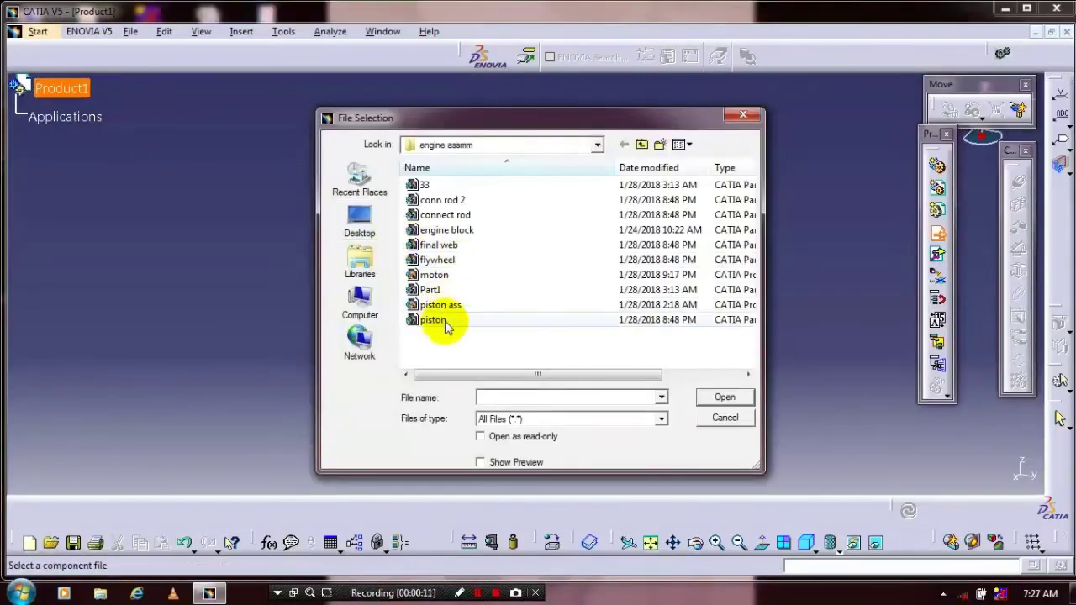
{"action": "left_click", "coordinate": [444, 323]}
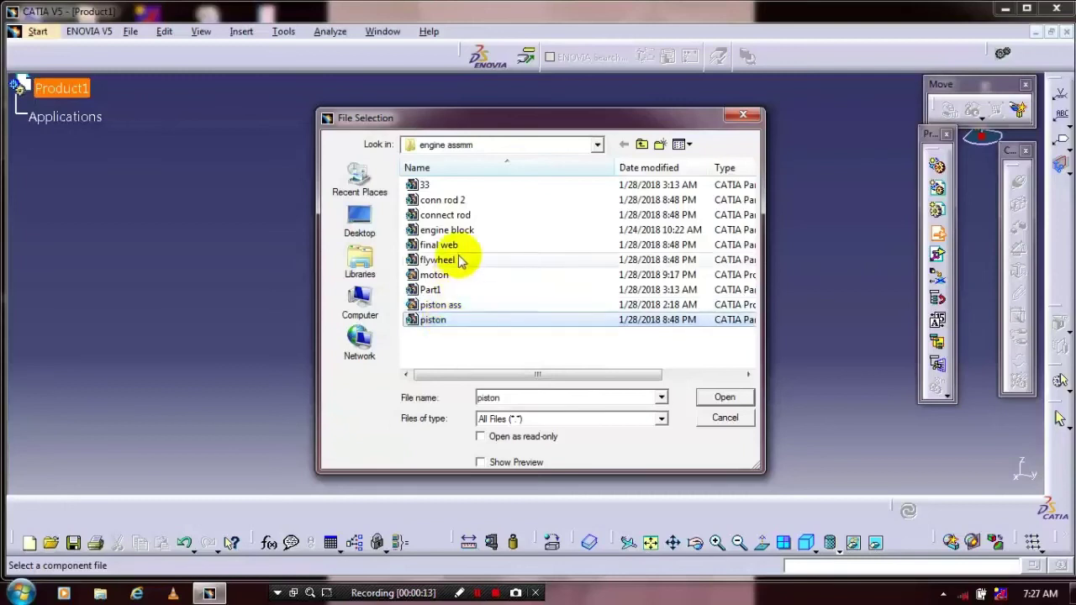
{"action": "left_click", "coordinate": [464, 216]}
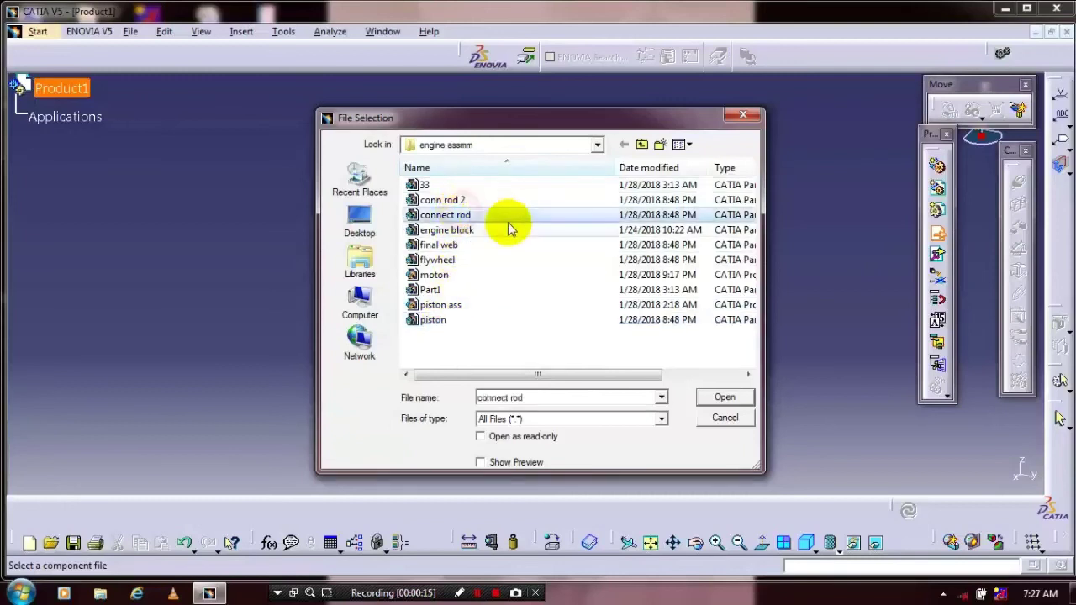
{"action": "left_click", "coordinate": [711, 399]}
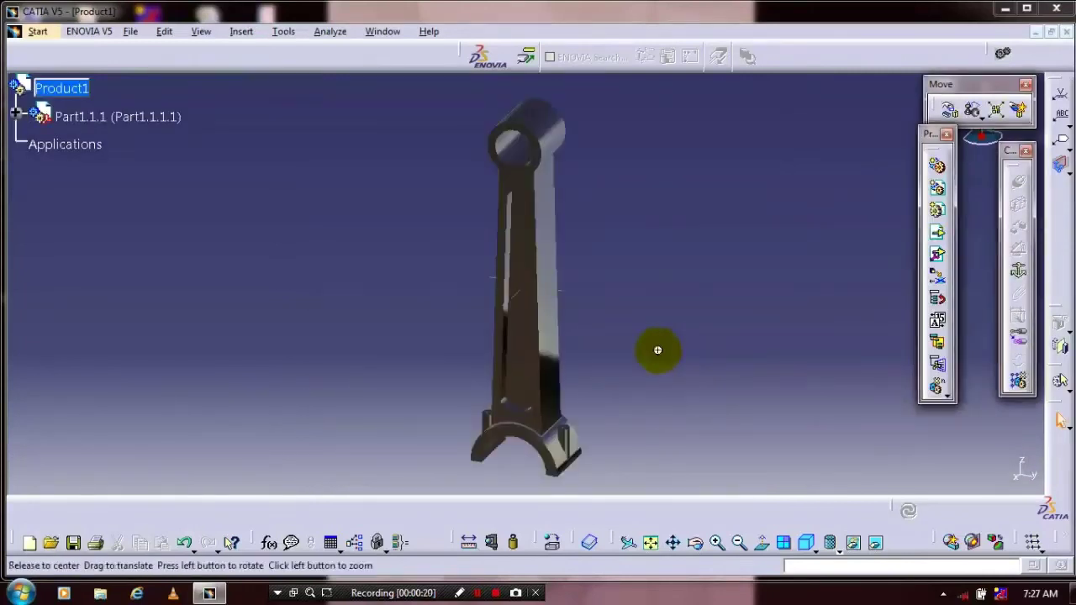
{"action": "middle_click_drag", "start_coordinate": [658, 350], "coordinate": [545, 382]}
{"action": "middle_click_drag", "start_coordinate": [628, 393], "coordinate": [665, 355]}
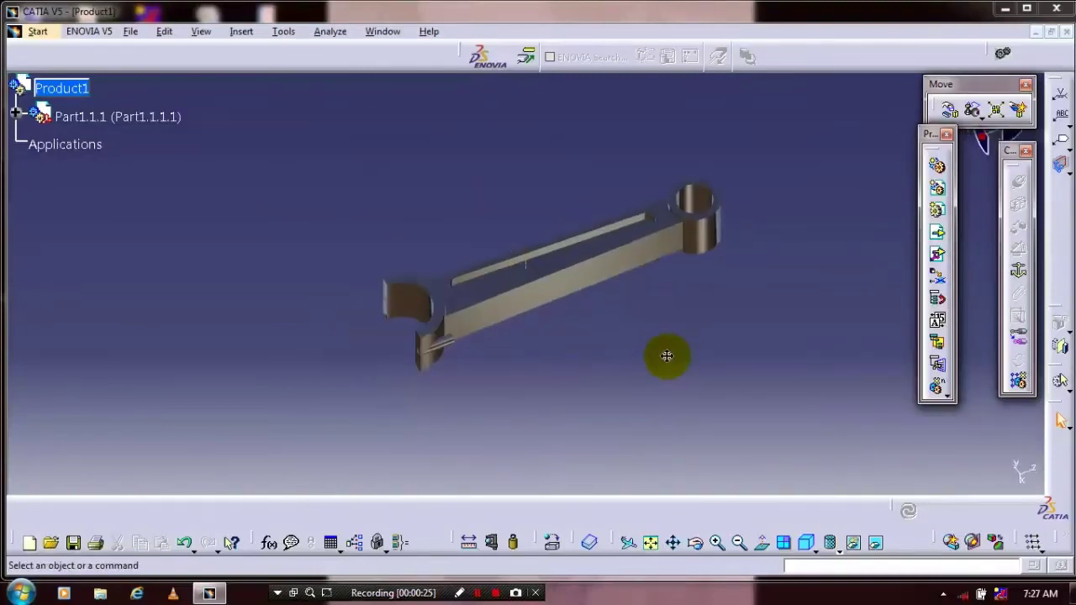
- Insert the conn rod 2 cap into Product1 as an existing component
{"action": "left_click", "coordinate": [937, 236]}
{"action": "left_click", "coordinate": [83, 89]}
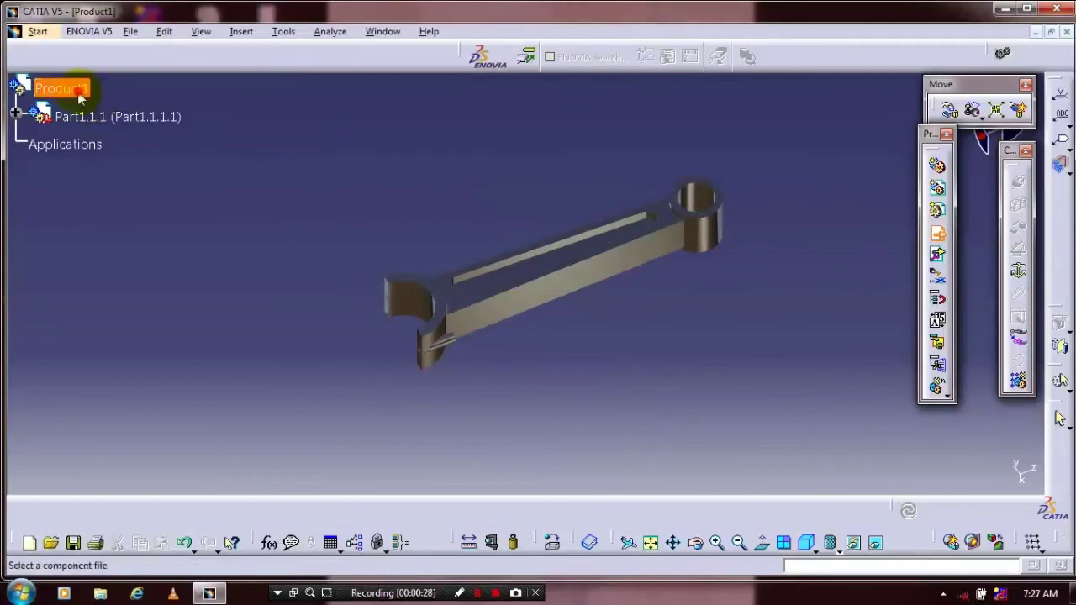
{"action": "left_click", "coordinate": [477, 208]}
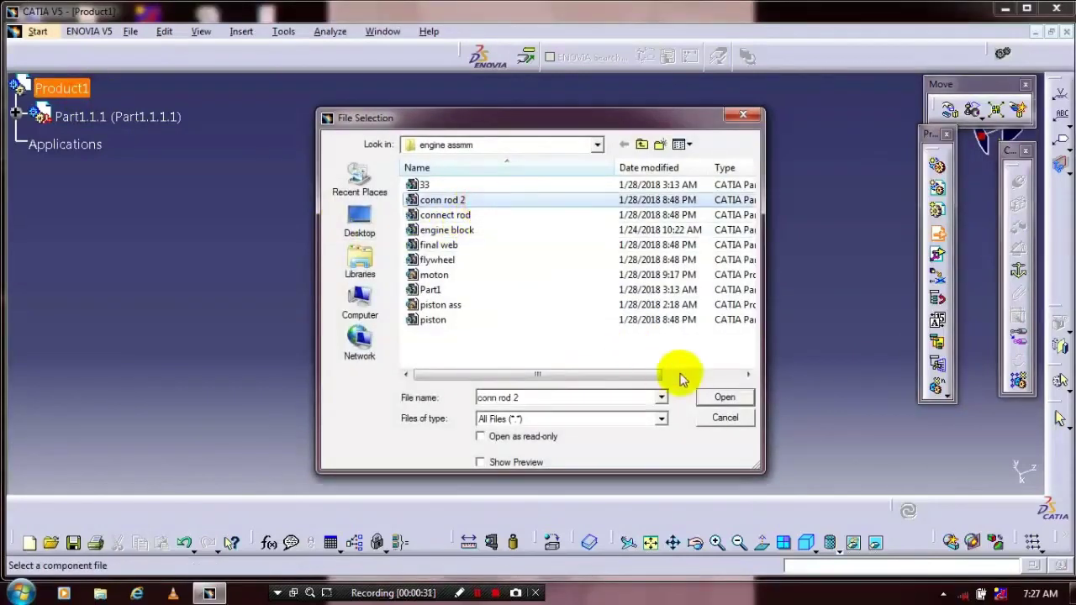
{"action": "left_click", "coordinate": [723, 398]}
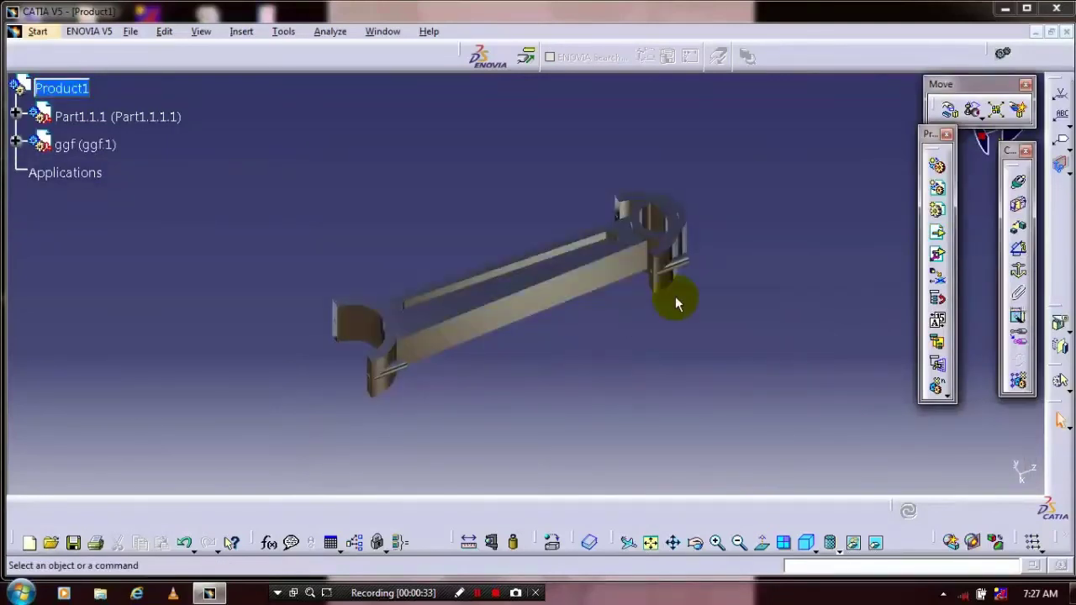
- Move the cap away from the connecting rod with Smart Move and zoom in on both
{"action": "left_click", "coordinate": [1018, 109]}
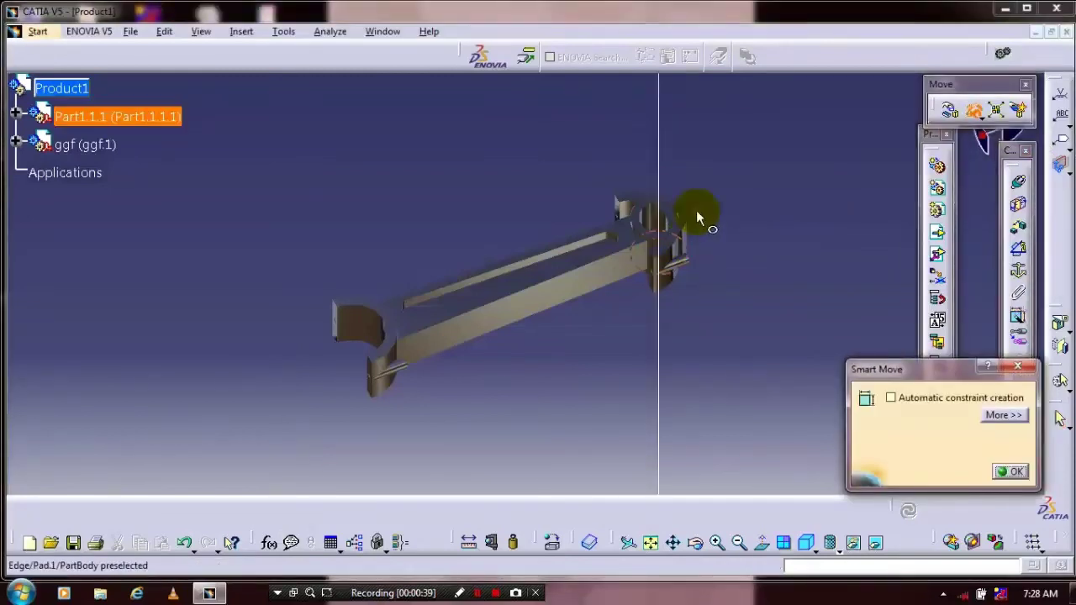
{"action": "left_click_drag", "start_coordinate": [712, 207], "coordinate": [926, 455]}
{"action": "left_click", "coordinate": [1013, 472]}
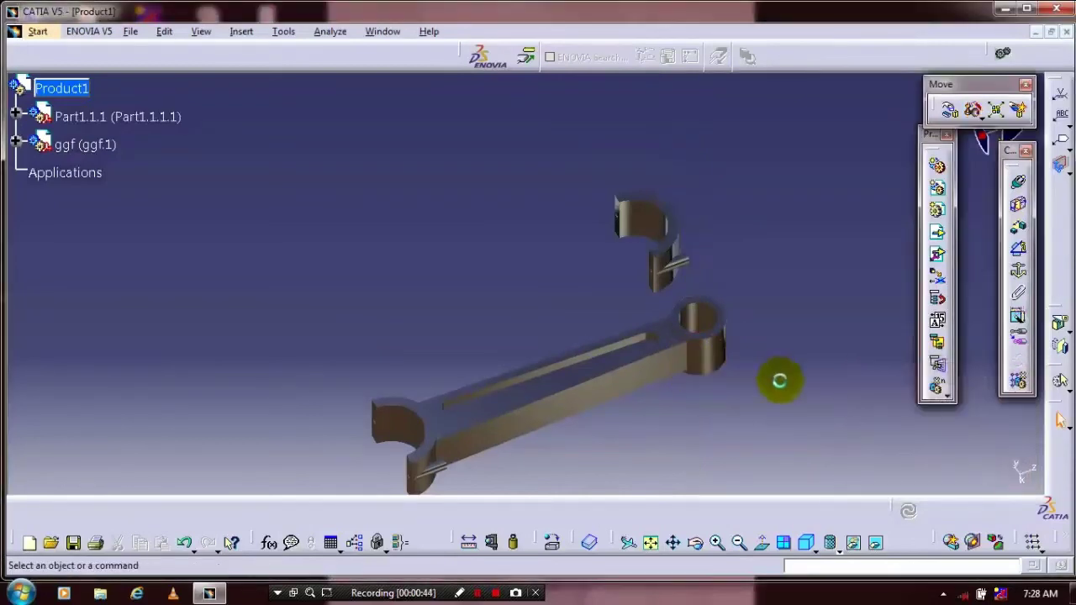
{"action": "middle_click_drag", "start_coordinate": [723, 429], "coordinate": [651, 299]}
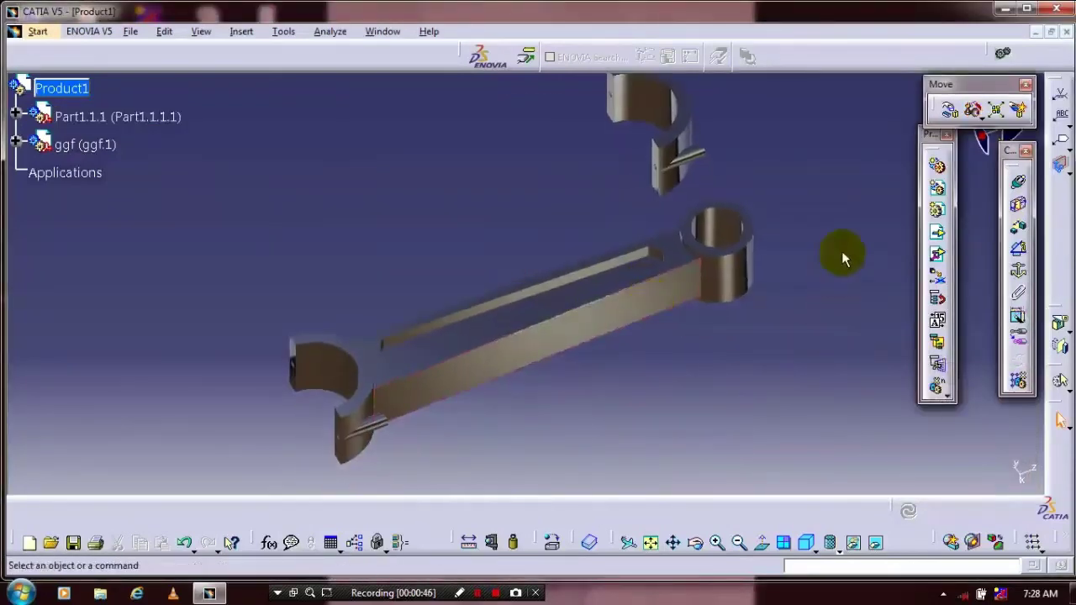
{"action": "left_click_drag", "start_coordinate": [1008, 157], "coordinate": [866, 165]}
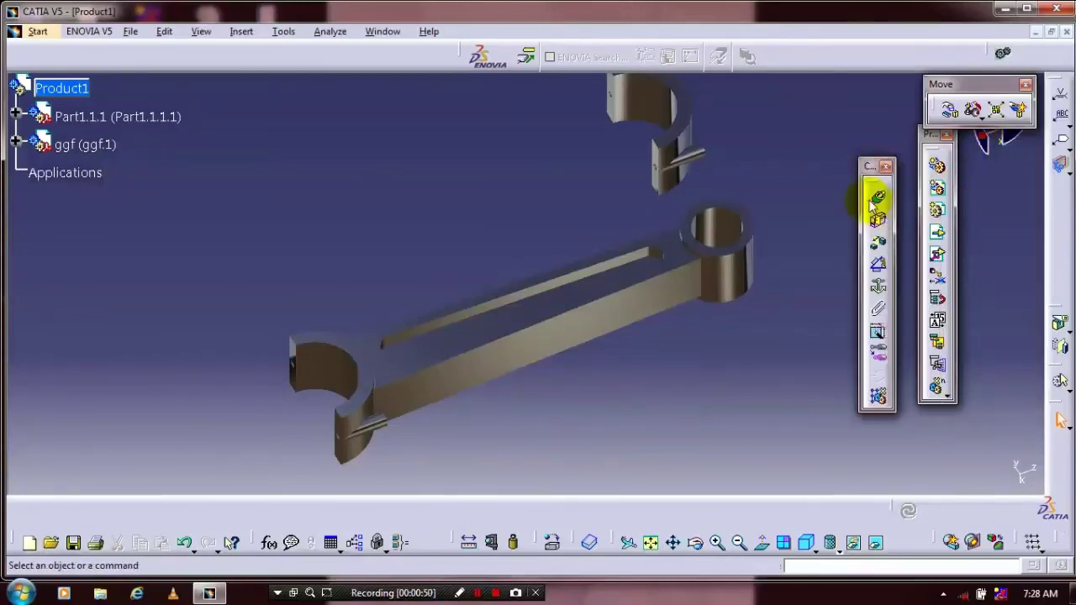
- Align the cap pin axis with the rod hole axis as Coincidence.1
{"action": "left_click", "coordinate": [877, 198]}
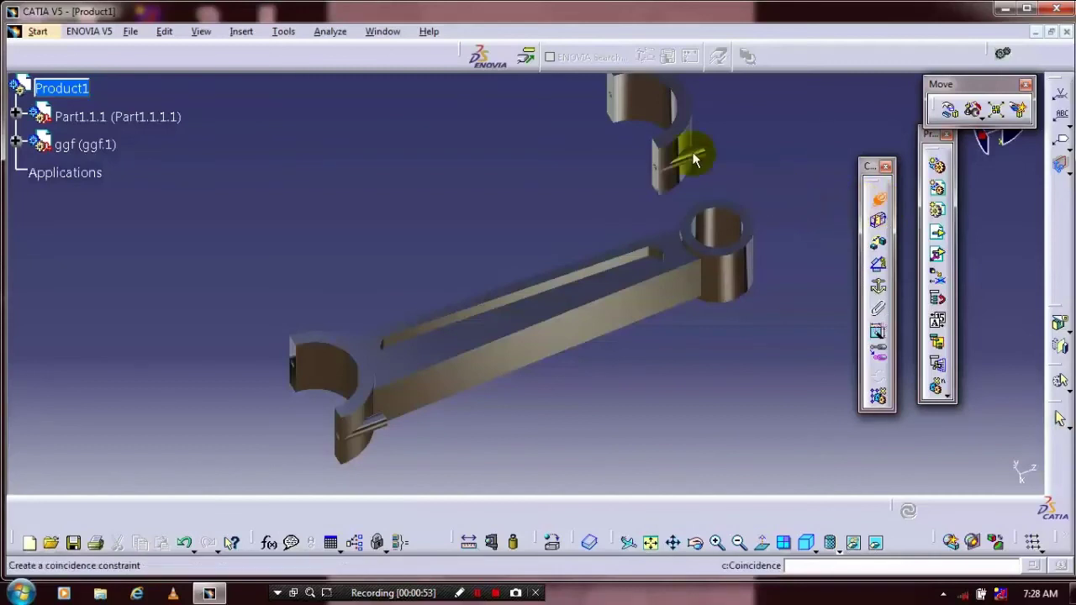
{"action": "left_click", "coordinate": [694, 160]}
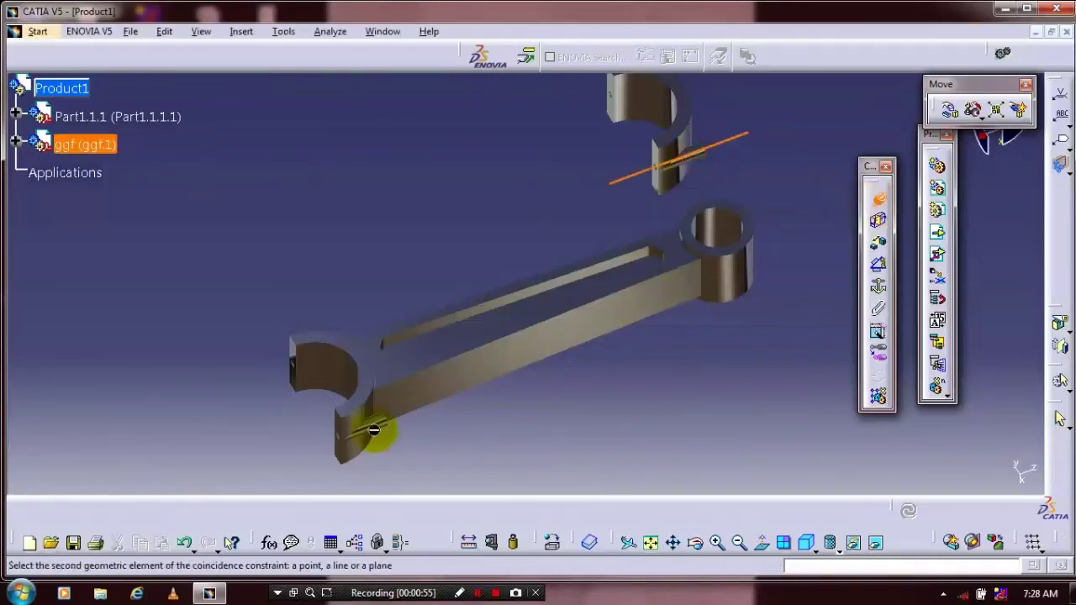
{"action": "left_click", "coordinate": [432, 442]}
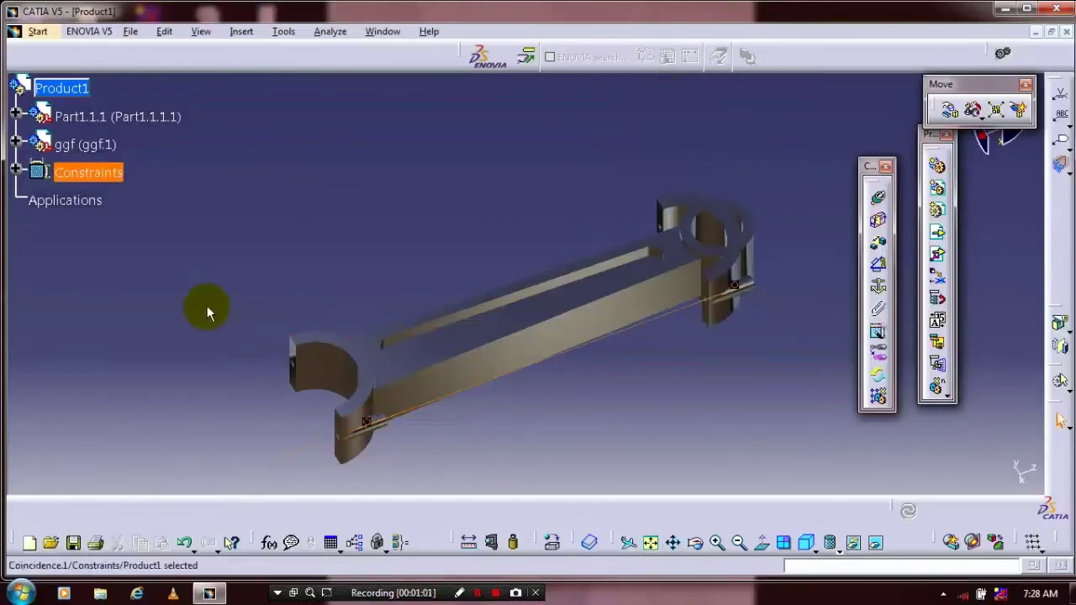
{"action": "left_click", "coordinate": [16, 170]}
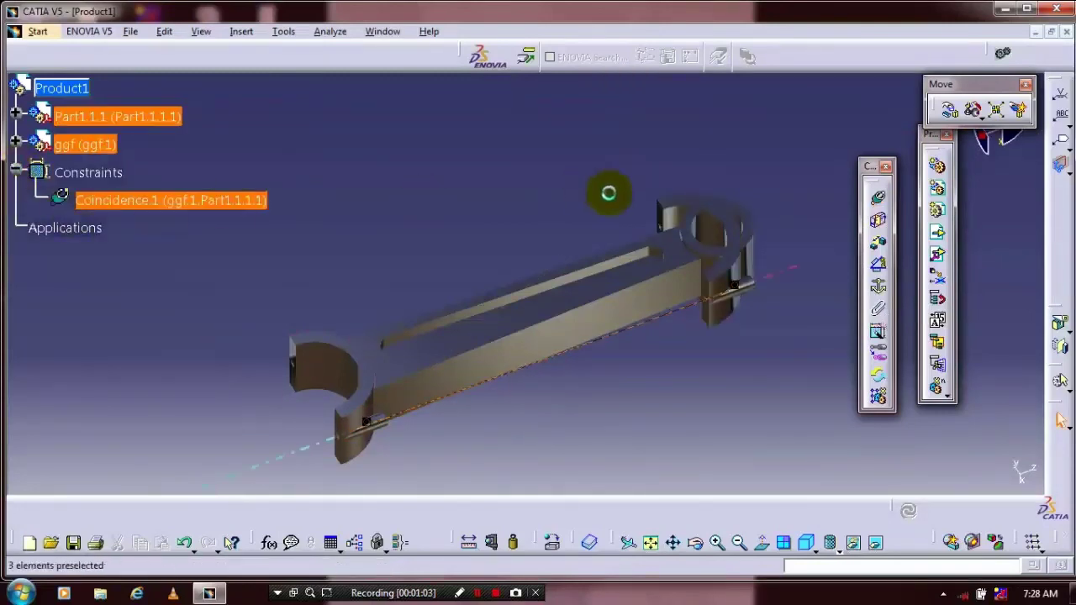
- Create Coincidence.2 between the pin and hole axes at the other end
{"action": "left_click", "coordinate": [878, 198]}
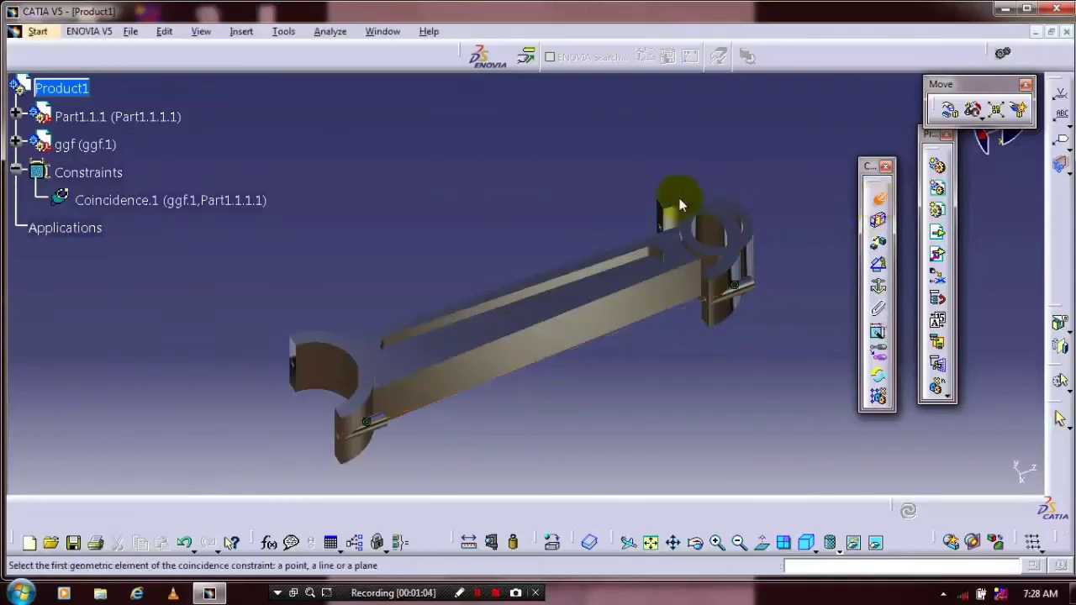
{"action": "middle_click_drag", "start_coordinate": [621, 178], "coordinate": [765, 315]}
{"action": "left_click", "coordinate": [736, 335]}
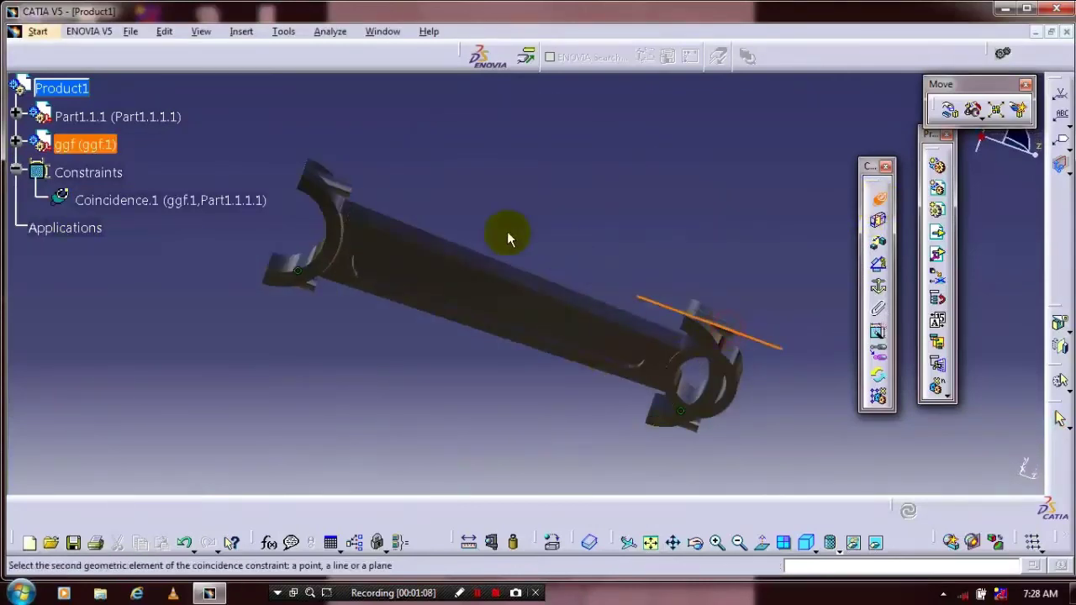
{"action": "left_click", "coordinate": [341, 179]}
{"action": "middle_click_drag", "start_coordinate": [507, 243], "coordinate": [612, 224]}
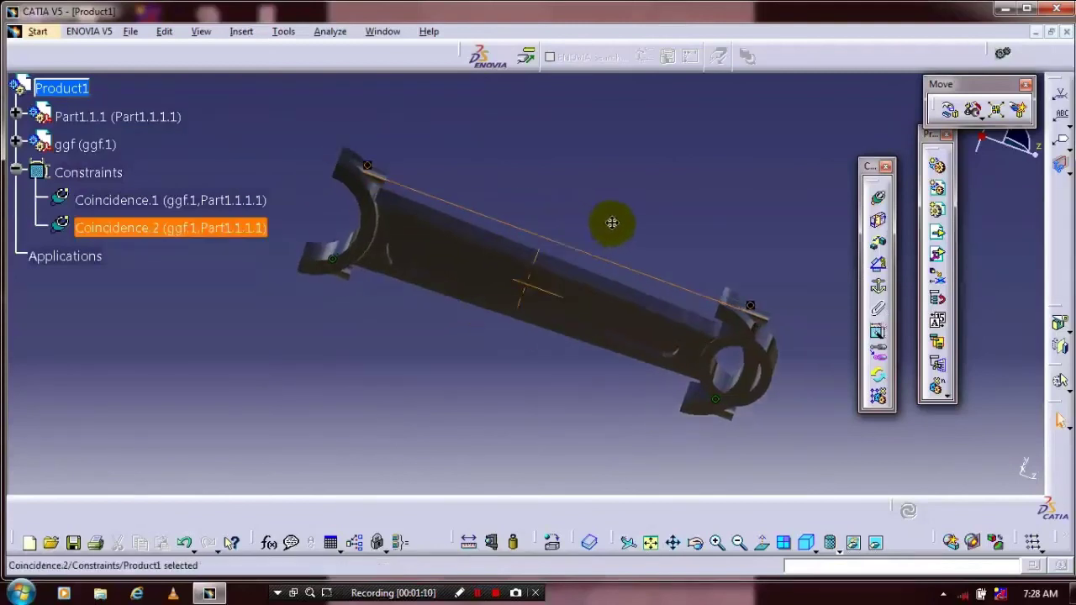
{"action": "left_click", "coordinate": [816, 235]}
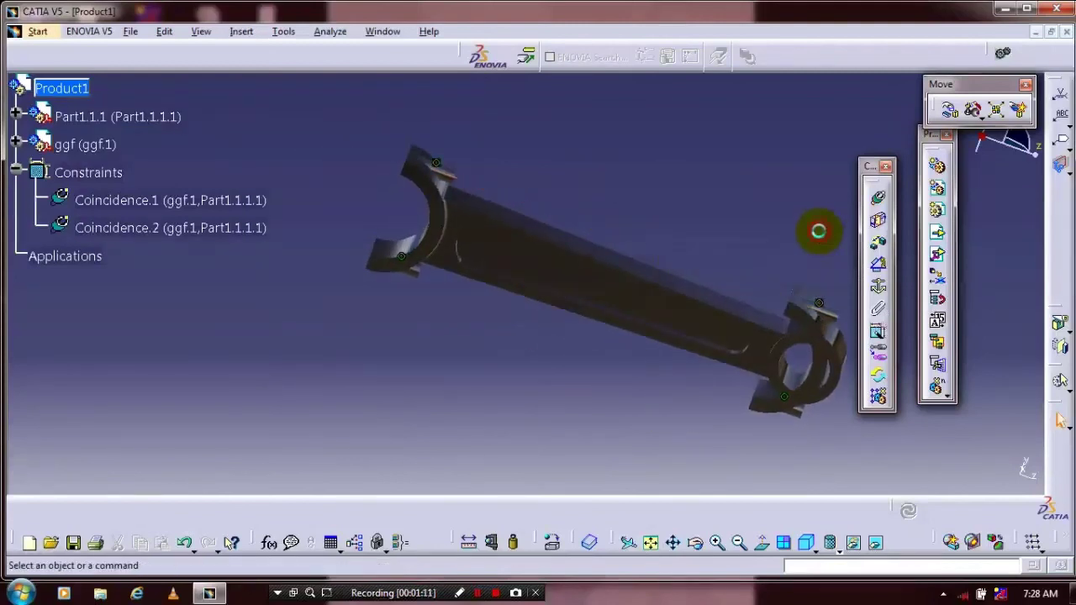
{"action": "left_click", "coordinate": [880, 223]}
{"action": "middle_click_drag", "start_coordinate": [769, 298], "coordinate": [752, 370]}
- Seat the cap face against the mating rod face as Surface contact.3
{"action": "middle_click_drag", "start_coordinate": [746, 297], "coordinate": [593, 252]}
{"action": "left_click", "coordinate": [672, 297]}
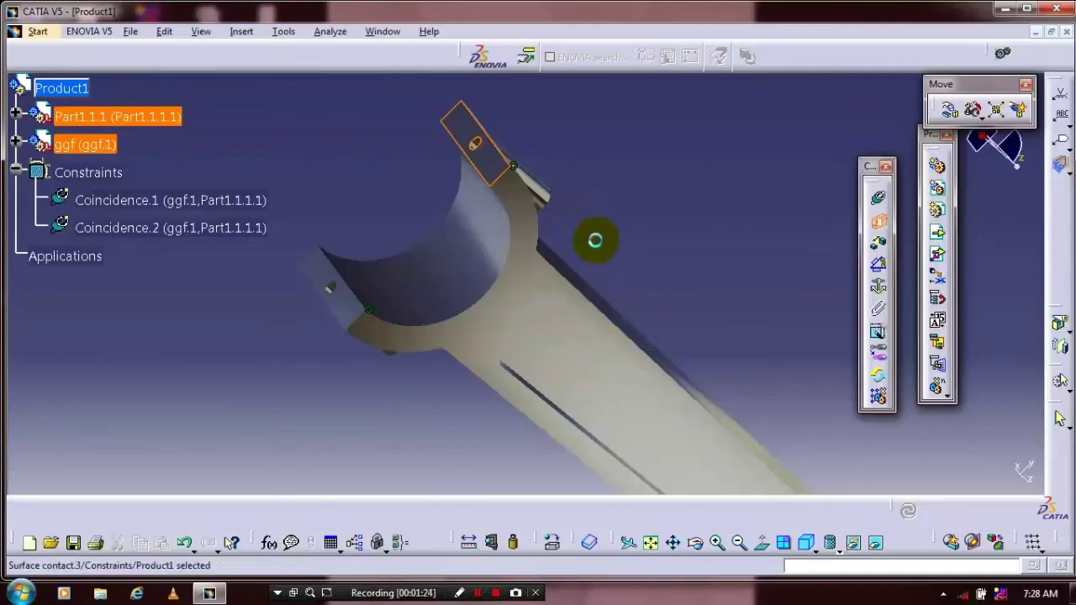
{"action": "middle_click_drag", "start_coordinate": [594, 240], "coordinate": [512, 350]}
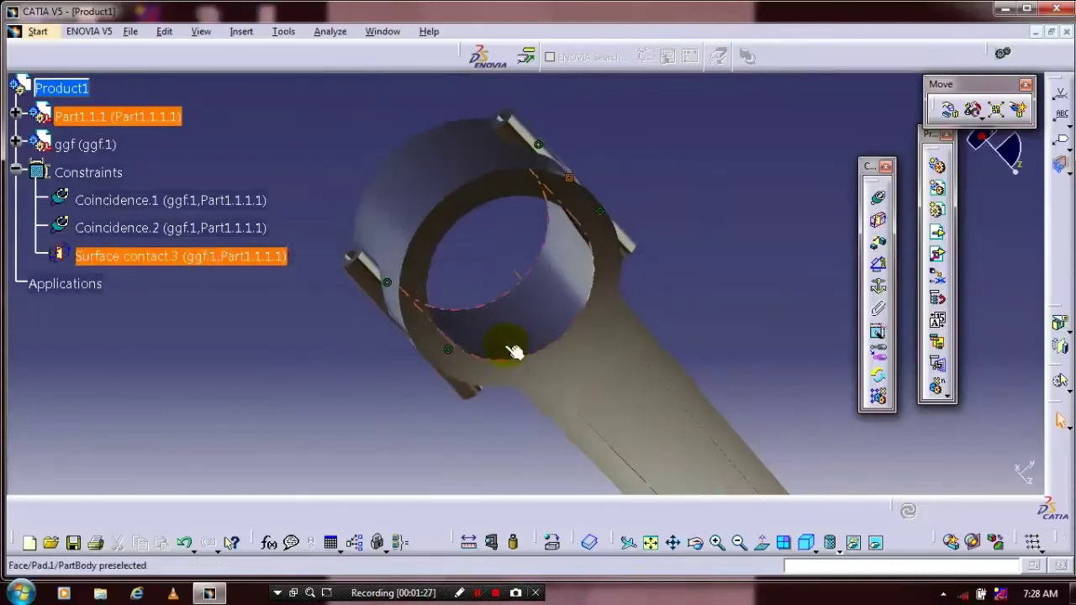
{"action": "left_click", "coordinate": [758, 231]}
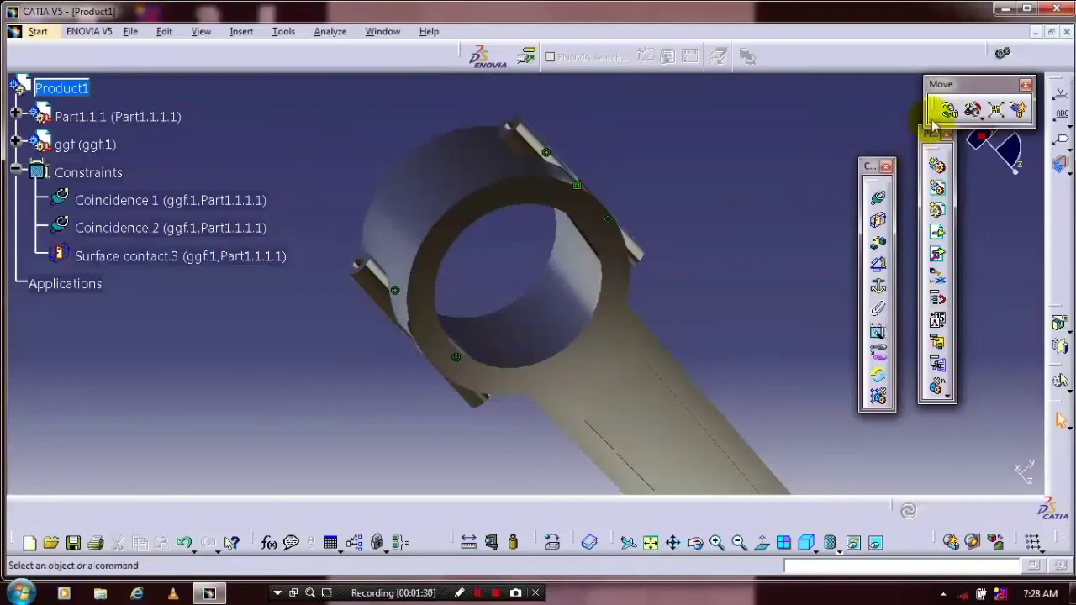
{"action": "left_click", "coordinate": [950, 109]}
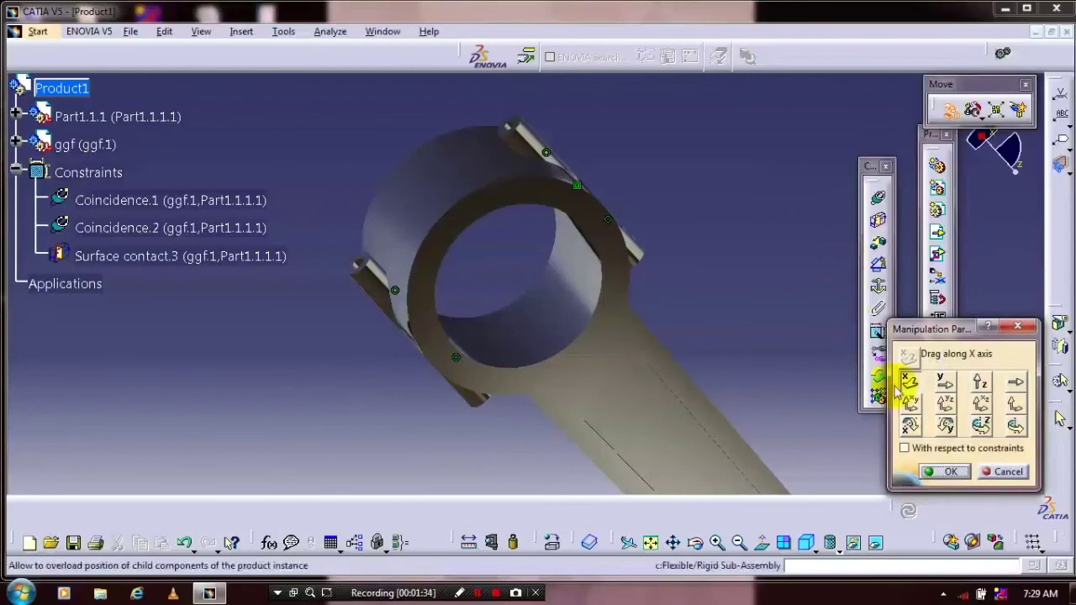
- Drag cap ggf.1 along the Y axis, clear of the rod's ring end
{"action": "left_click", "coordinate": [945, 383]}
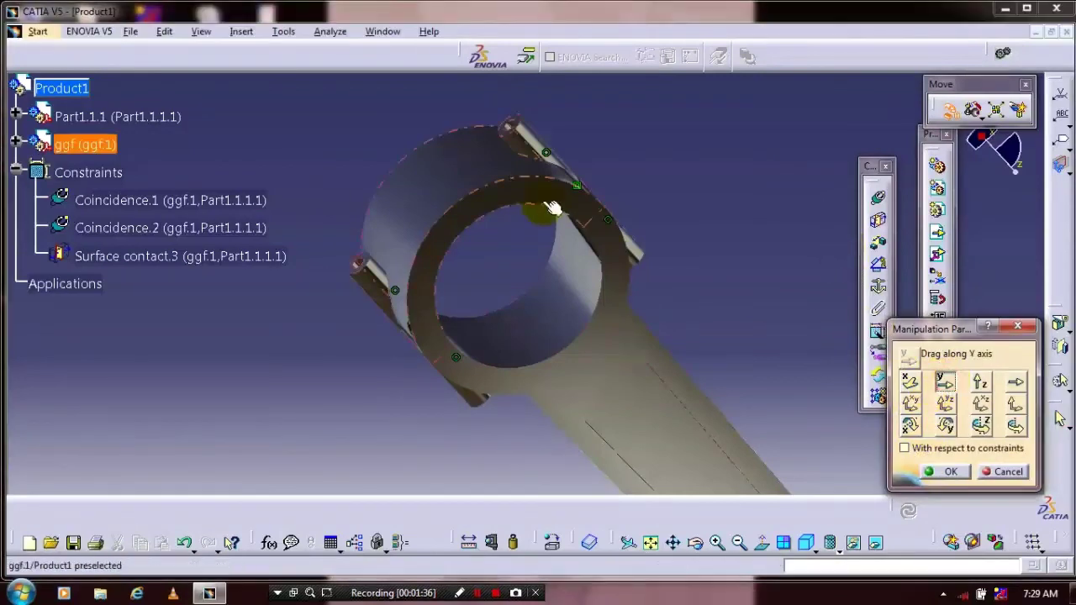
{"action": "left_click_drag", "start_coordinate": [533, 195], "coordinate": [816, 420]}
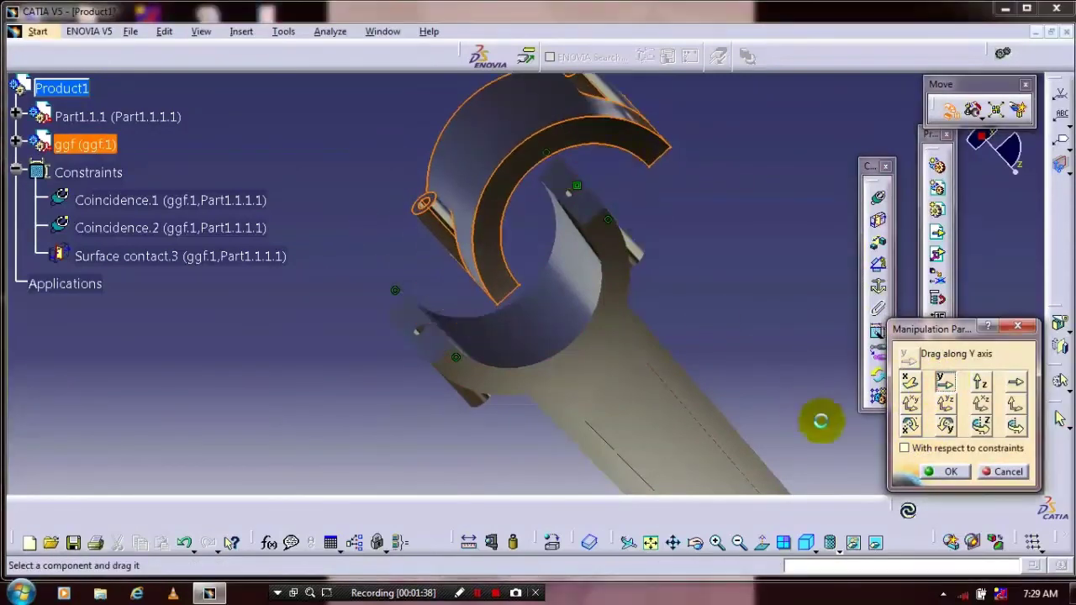
{"action": "left_click", "coordinate": [949, 471]}
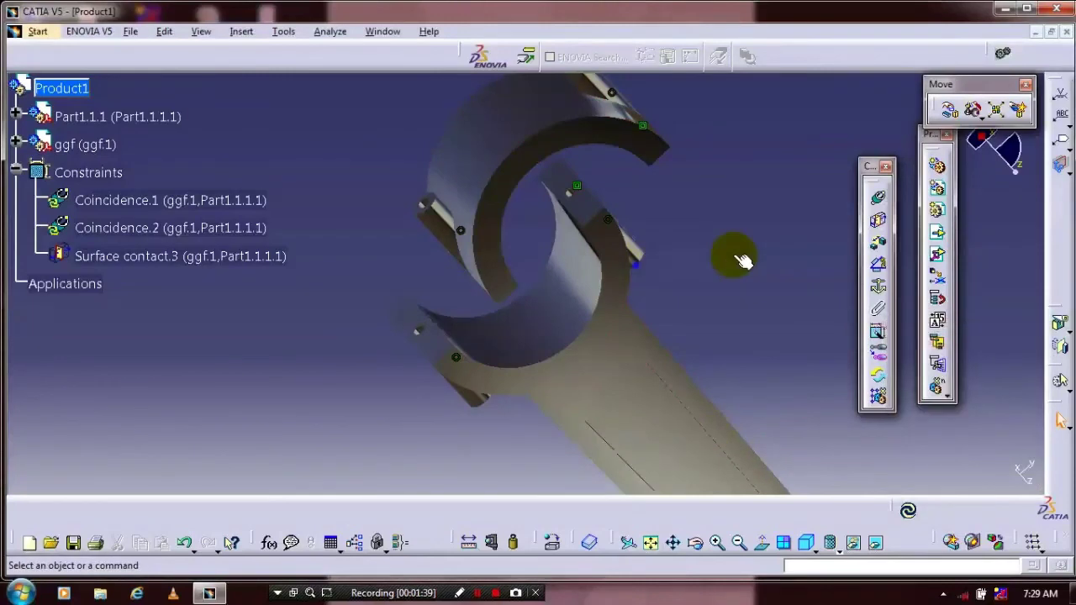
{"action": "middle_click_drag", "start_coordinate": [744, 262], "coordinate": [874, 217]}
{"action": "left_click", "coordinate": [878, 221]}
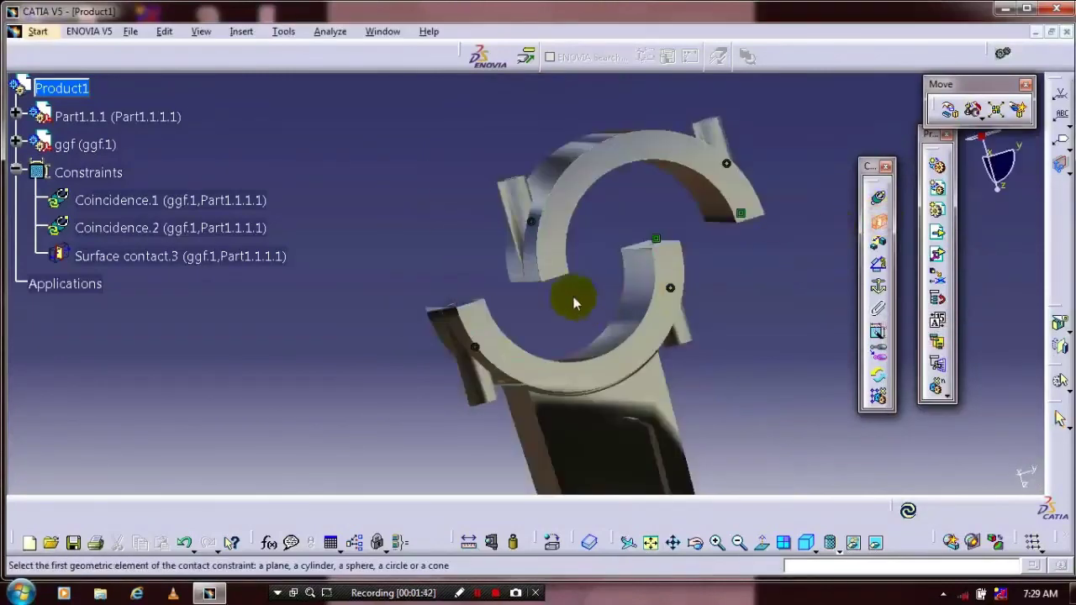